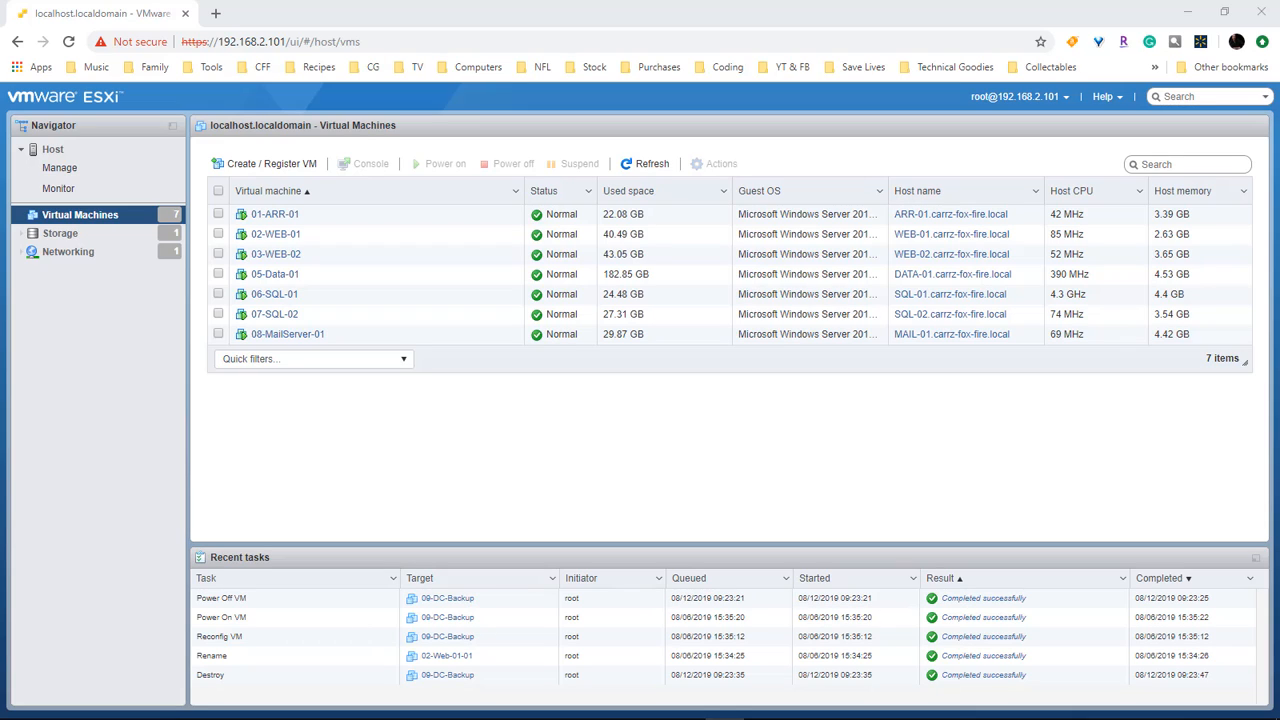
# Step: Start a new virtual machine and name it 09-2016-DC-Backup
pyautogui.click(268, 168)
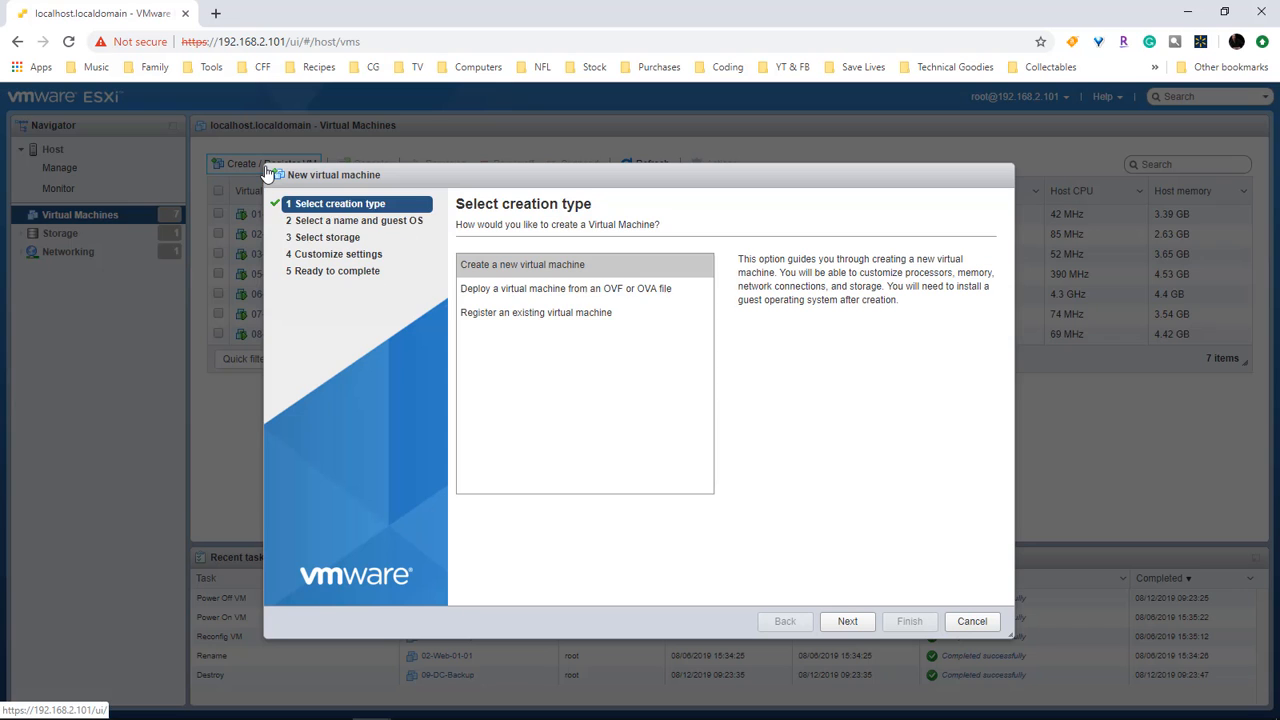
pyautogui.click(536, 270)
pyautogui.click(847, 621)
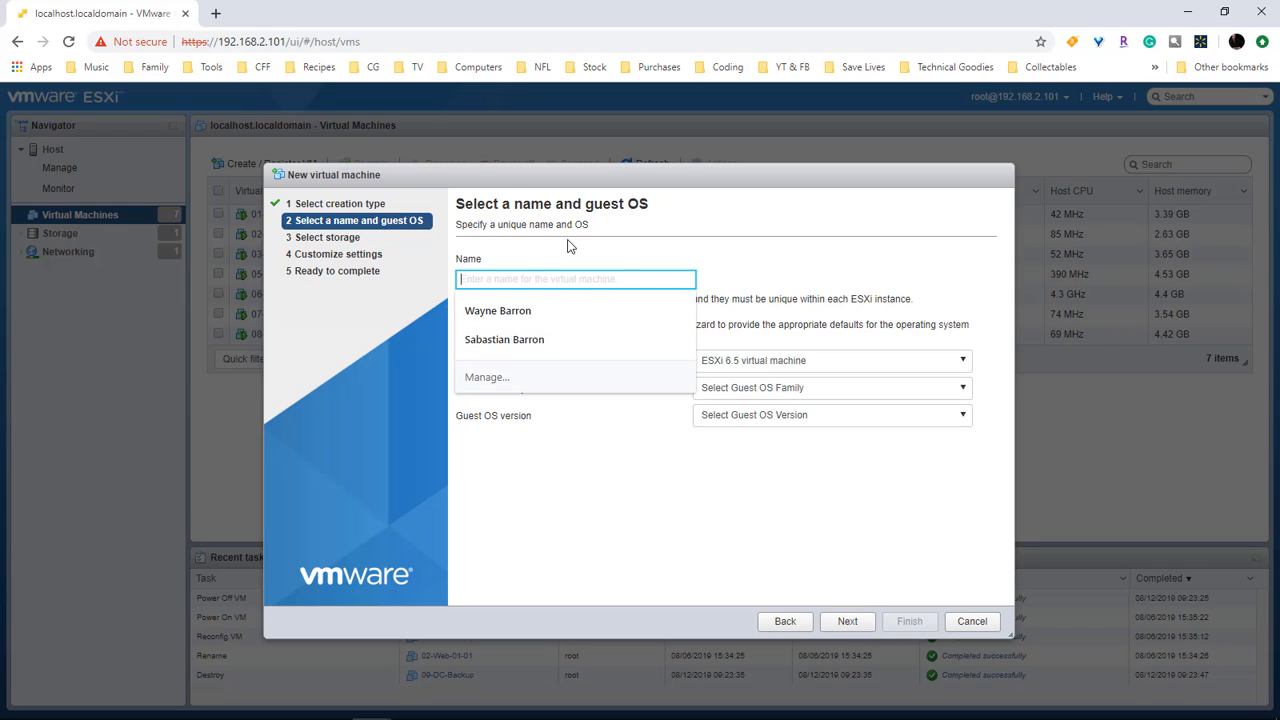
pyautogui.write('2016-D')
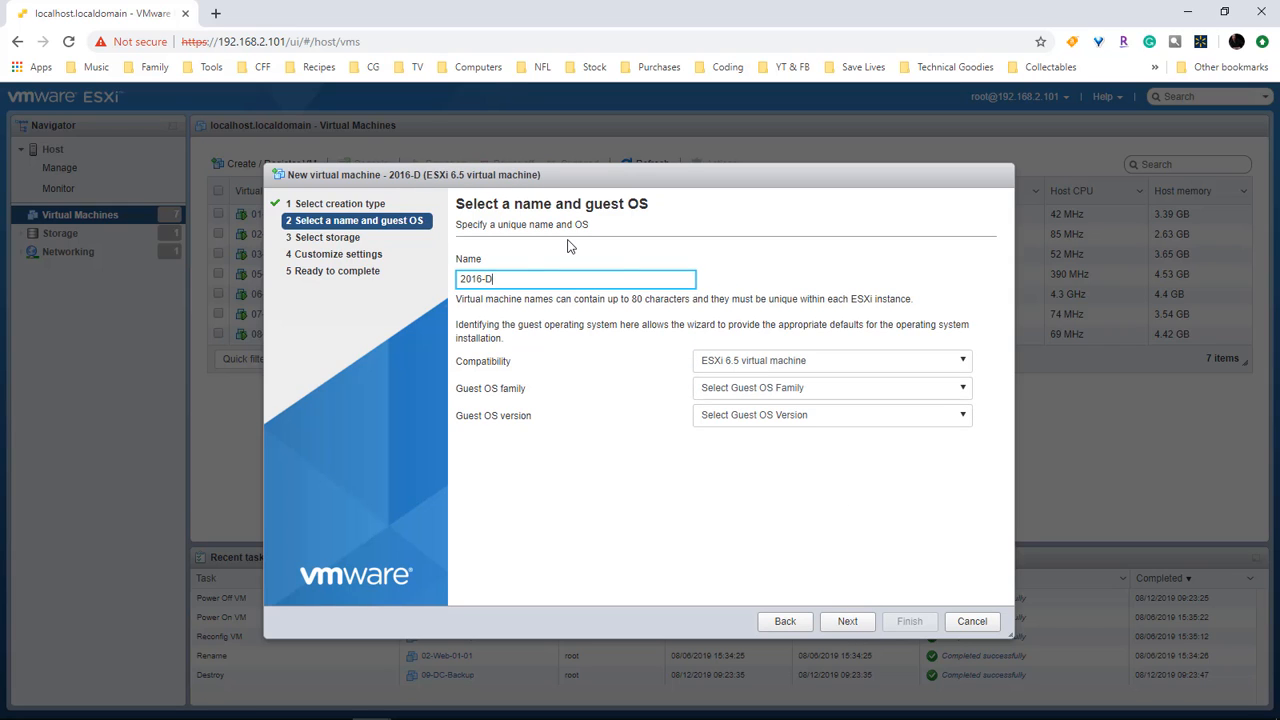
pyautogui.write('C-Backup')
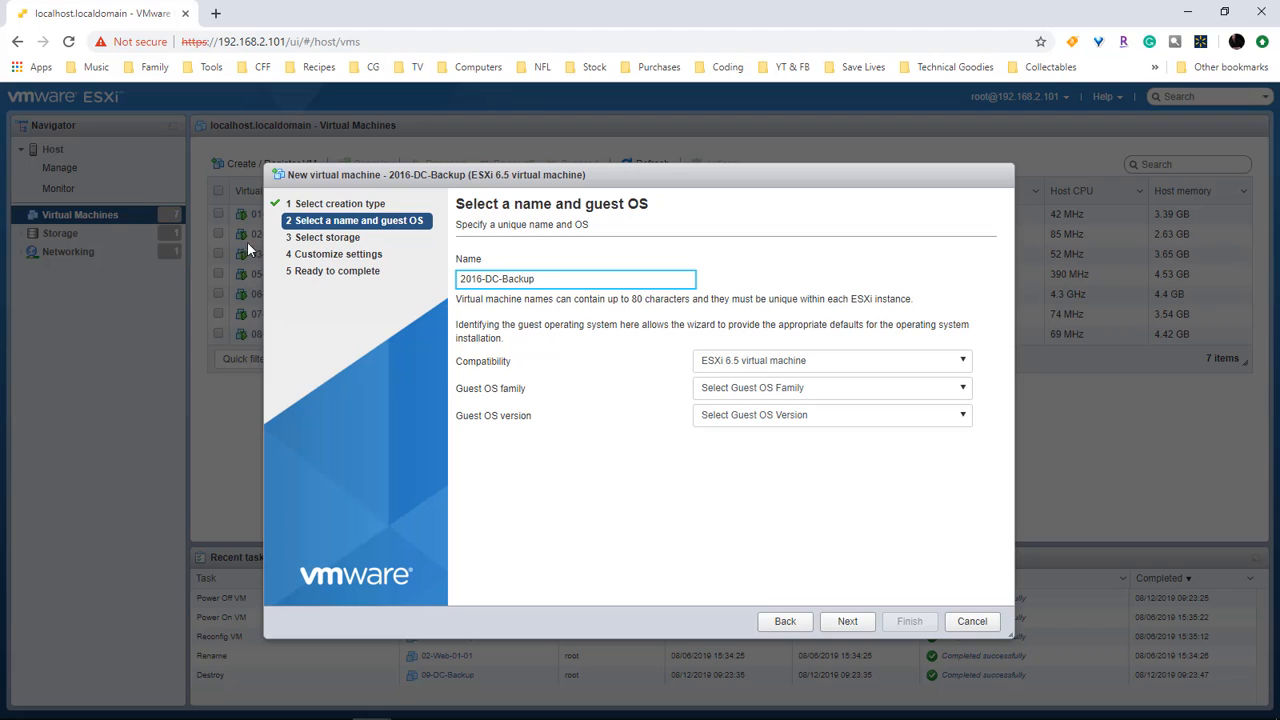
pyautogui.click(461, 279)
pyautogui.write('09-')
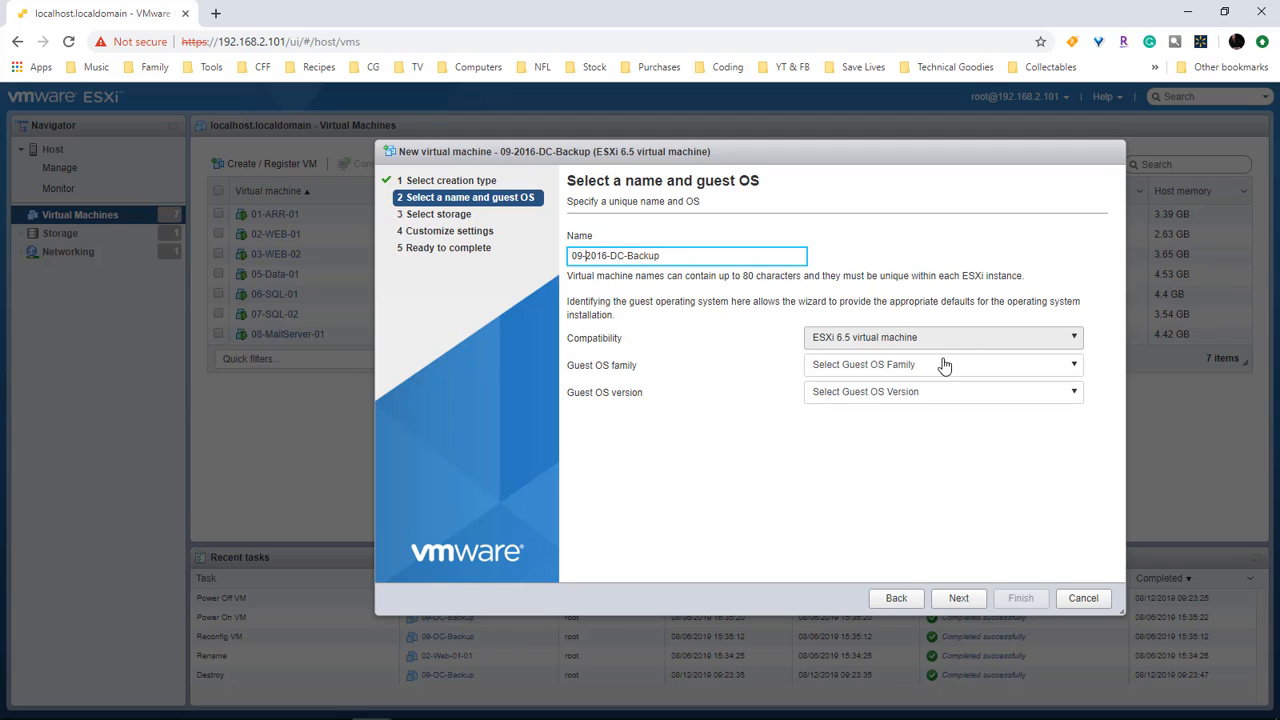
# Step: Set the guest OS to Windows, Microsoft Windows Server 2016 (64-bit)
pyautogui.click(926, 366)
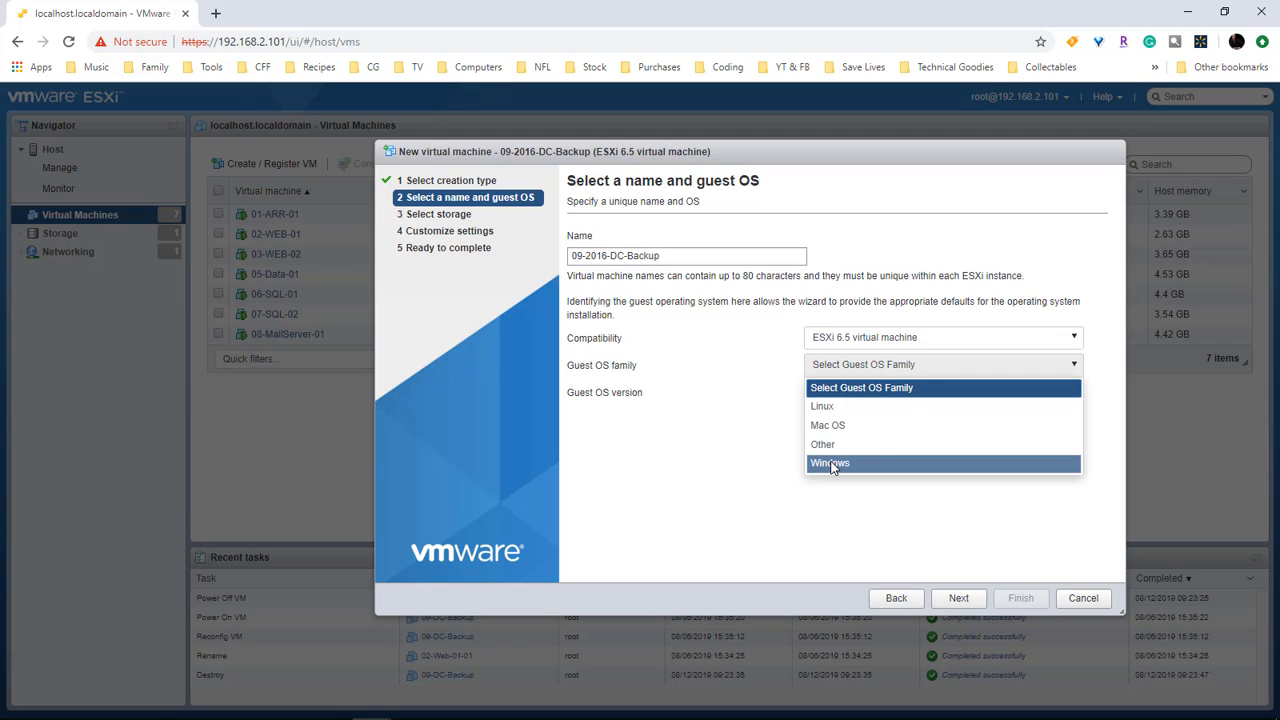
pyautogui.click(840, 463)
pyautogui.click(911, 398)
pyautogui.scroll(-5, 934, 500)
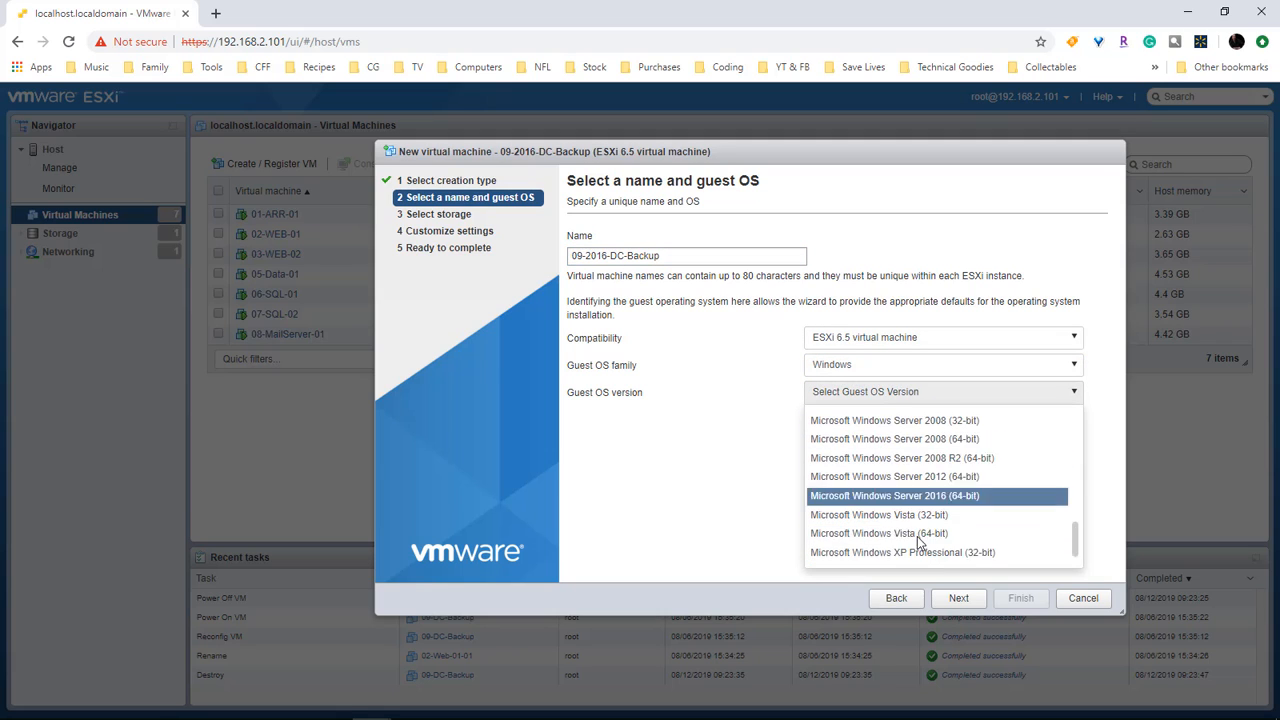
pyautogui.click(985, 481)
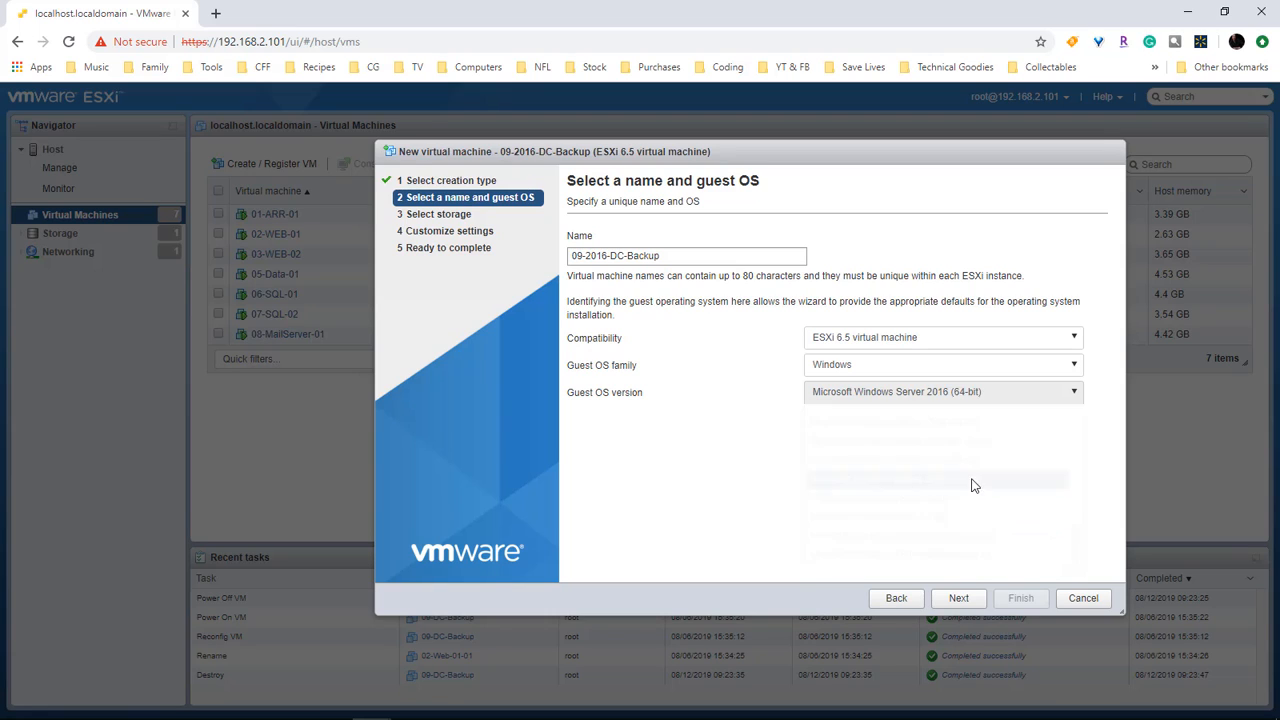
# Step: Keep the DarkForest datastore, set memory to 8096 MB, and make the disk thin provisioned
pyautogui.click(959, 598)
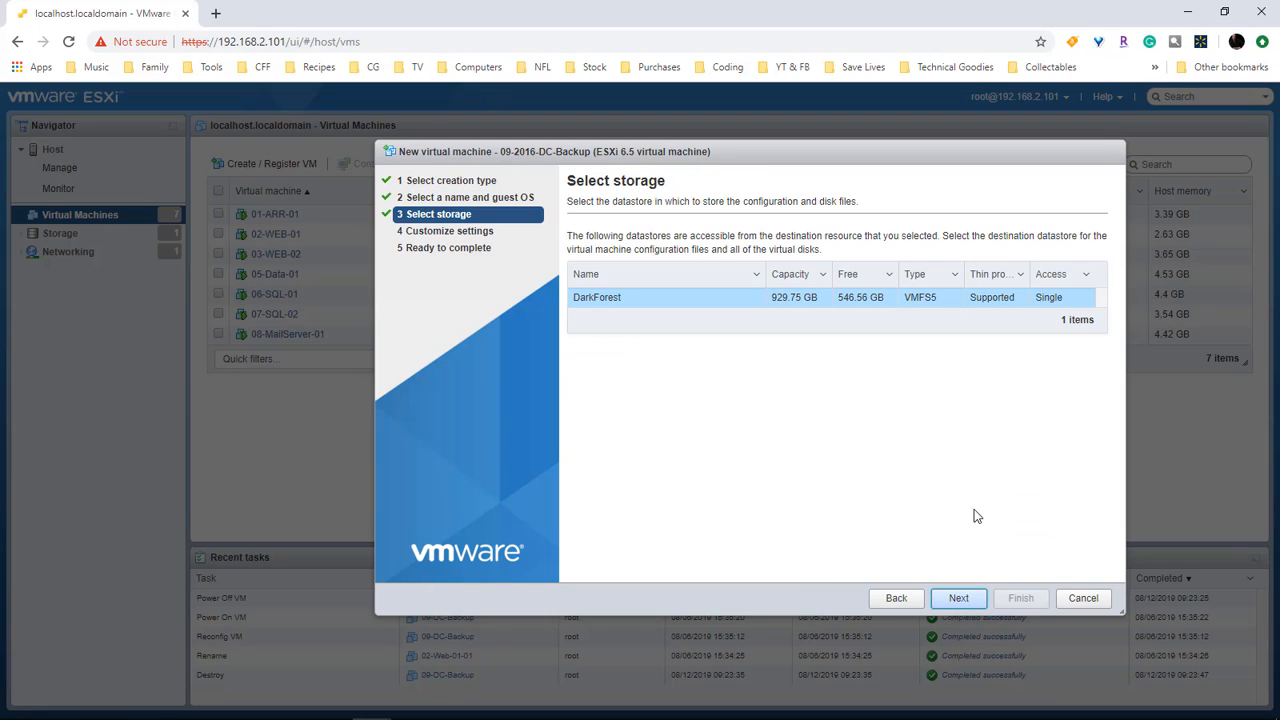
pyautogui.click(959, 598)
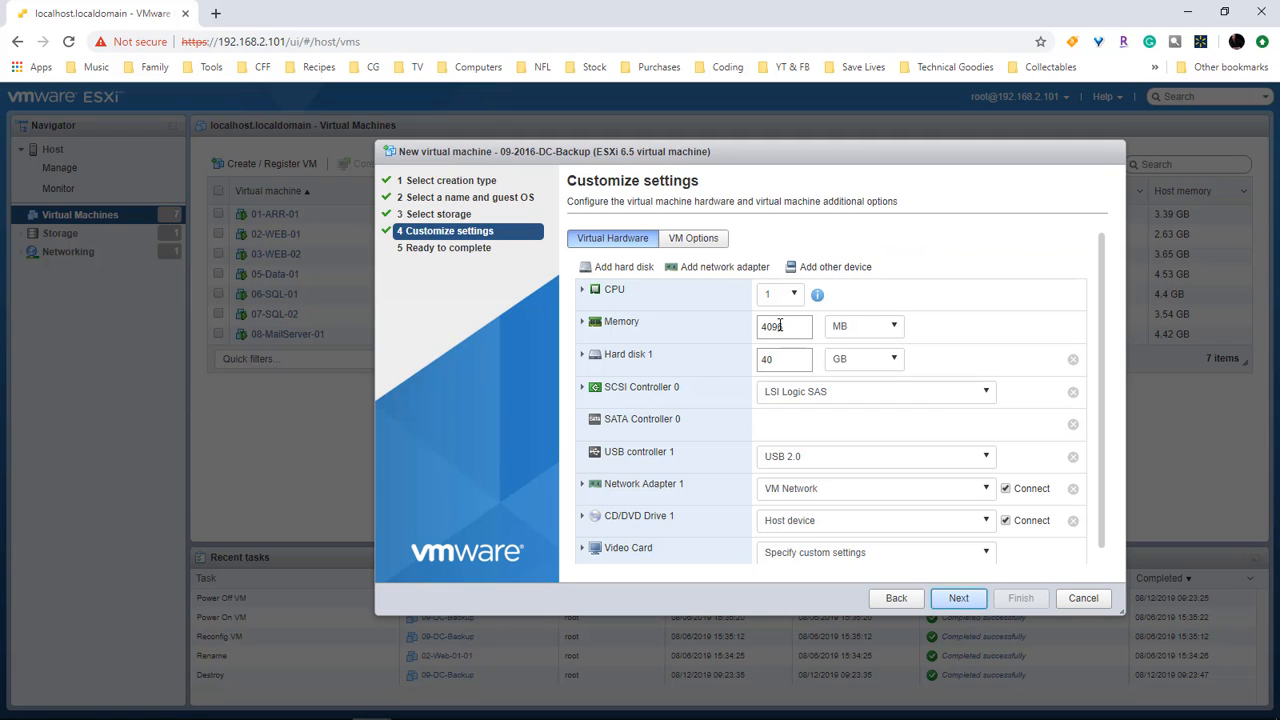
pyautogui.moveTo(770, 328); pyautogui.dragTo(761, 360)
pyautogui.write('8')
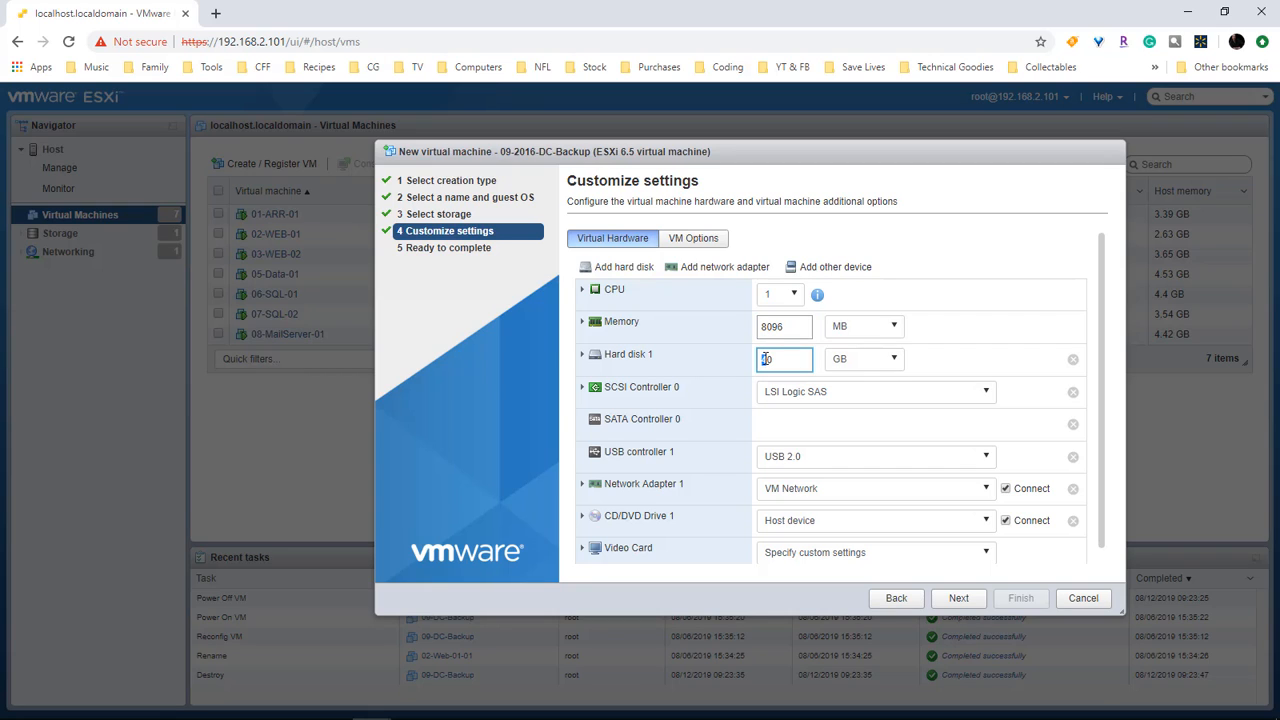
pyautogui.write('100')
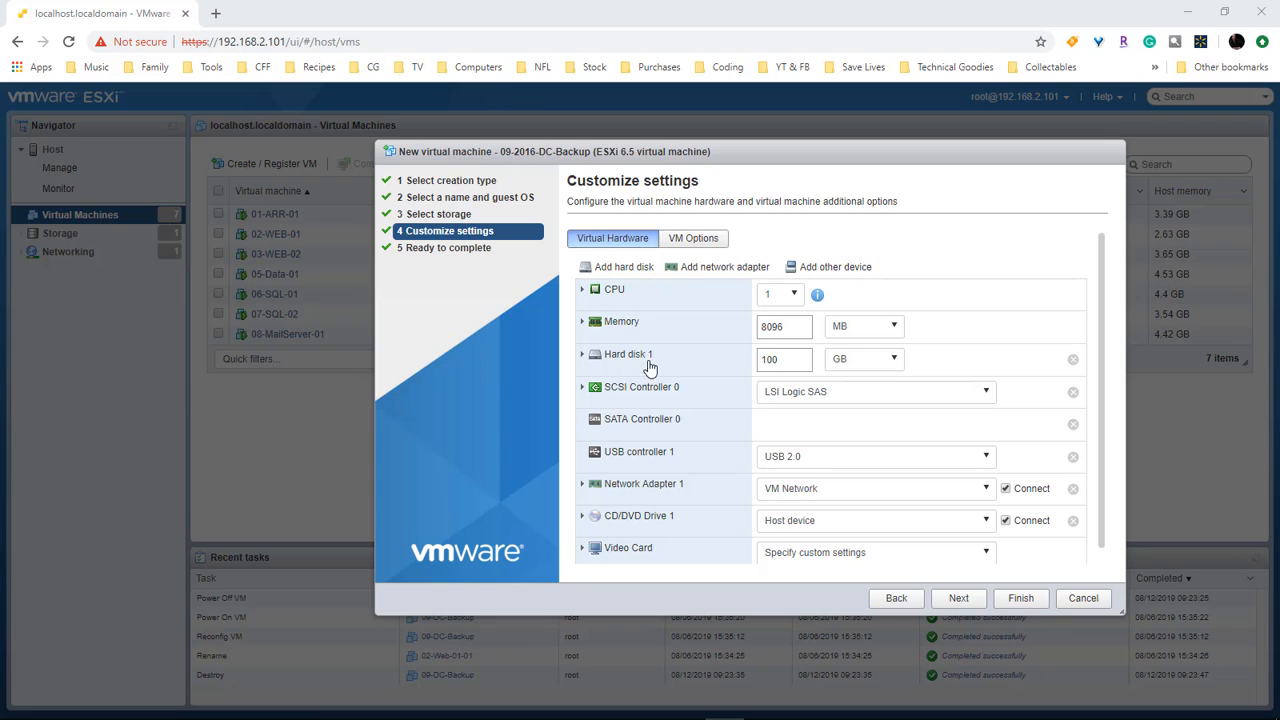
pyautogui.click(582, 356)
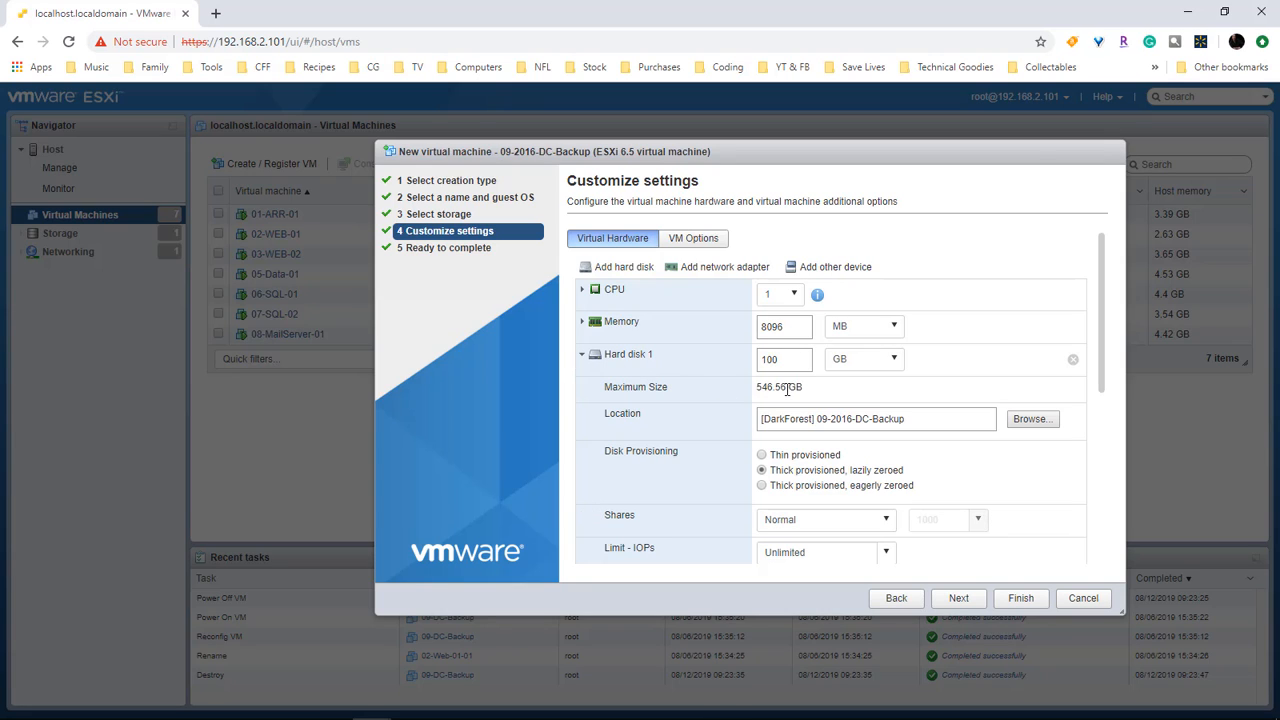
pyautogui.click(763, 456)
# Step: Mount ISO/2016_Datacenter_14393.ISO as a datastore ISO in CD/DVD Drive 1, then review the summary
pyautogui.click(581, 355)
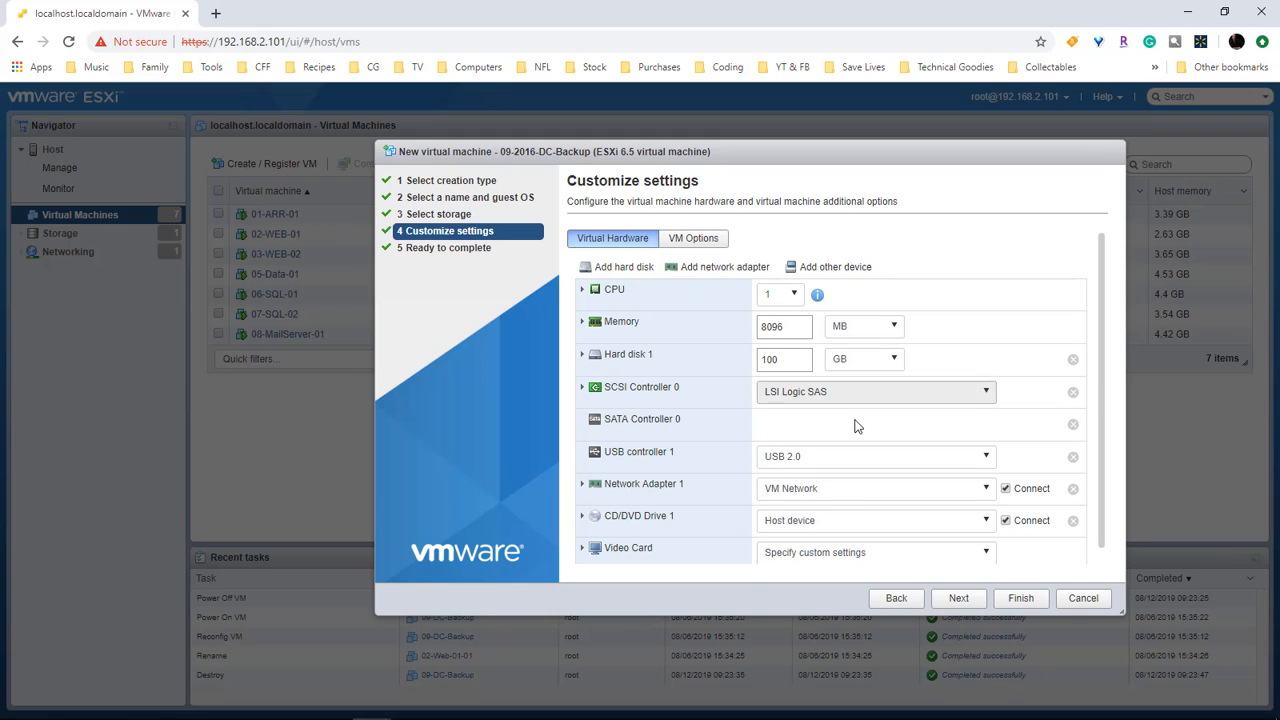
pyautogui.scroll(-1, 1006, 437)
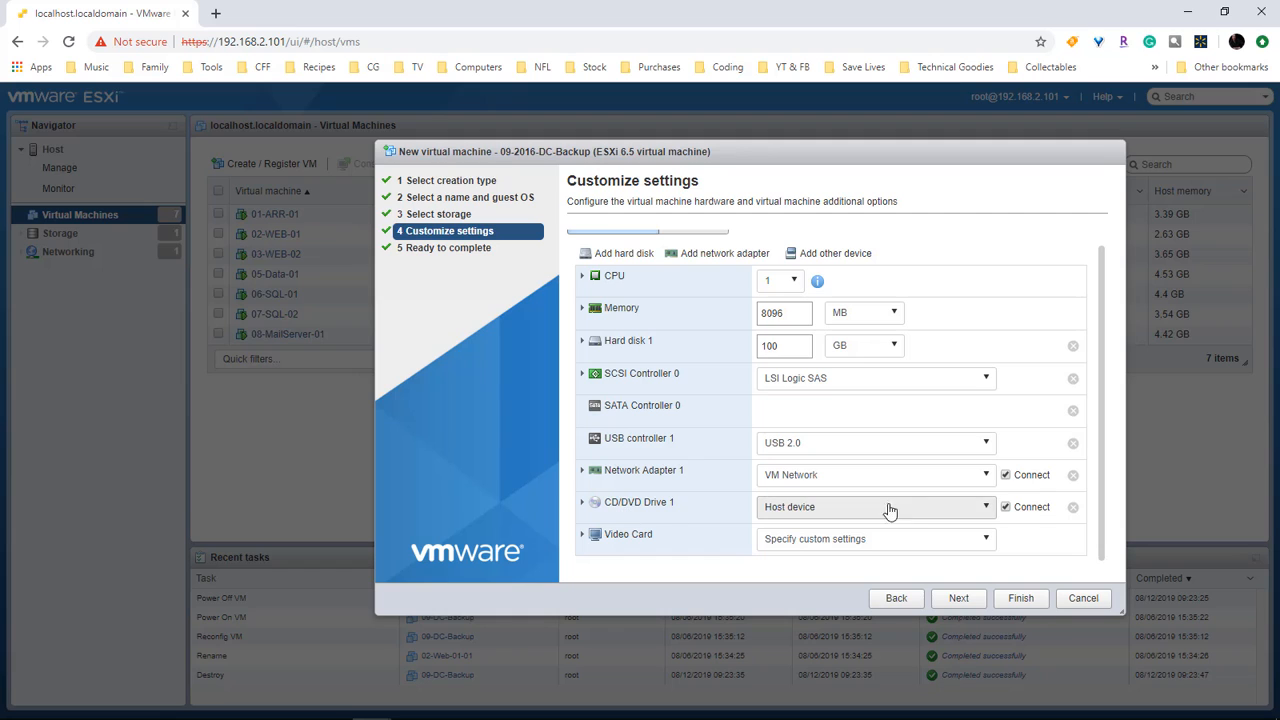
pyautogui.click(984, 507)
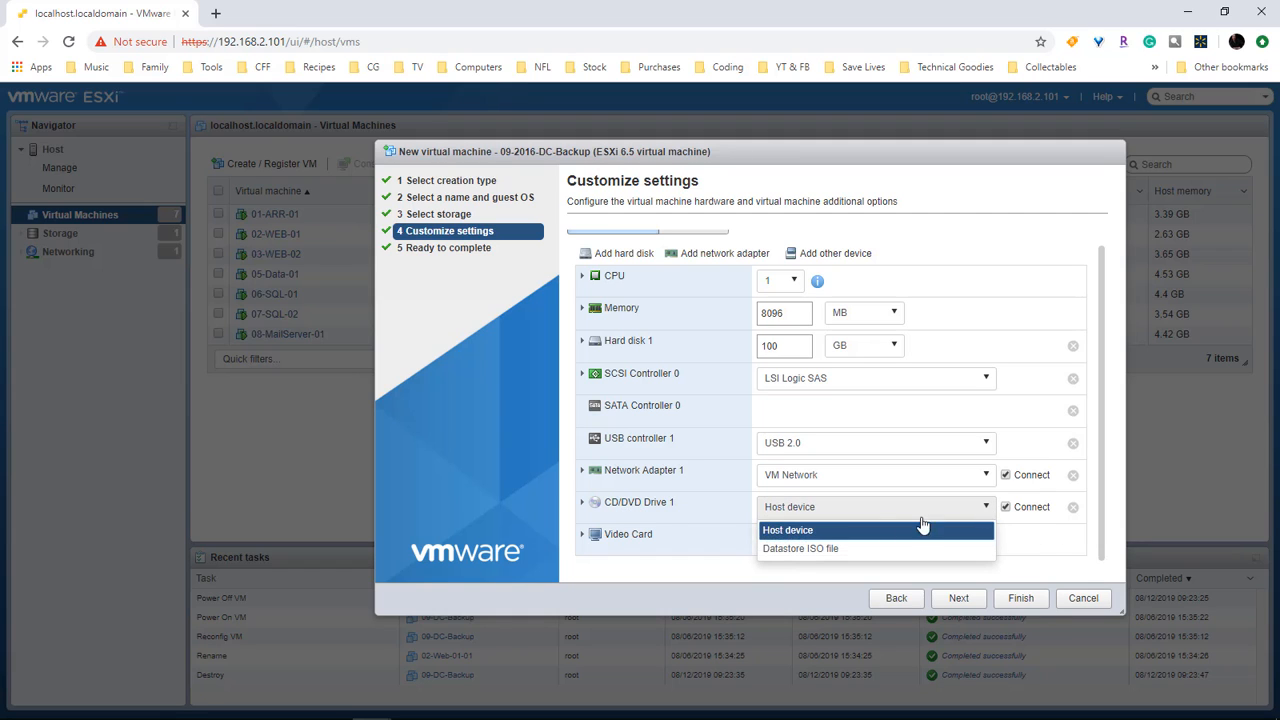
pyautogui.click(806, 549)
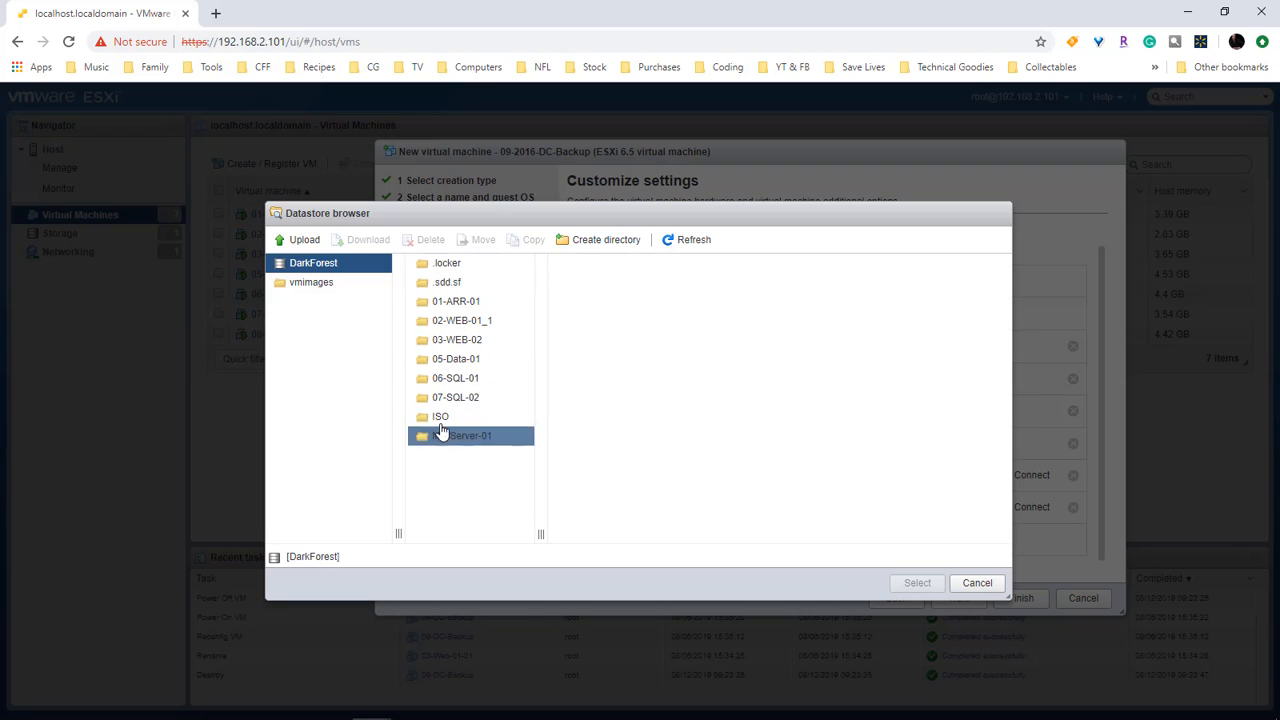
pyautogui.click(512, 414)
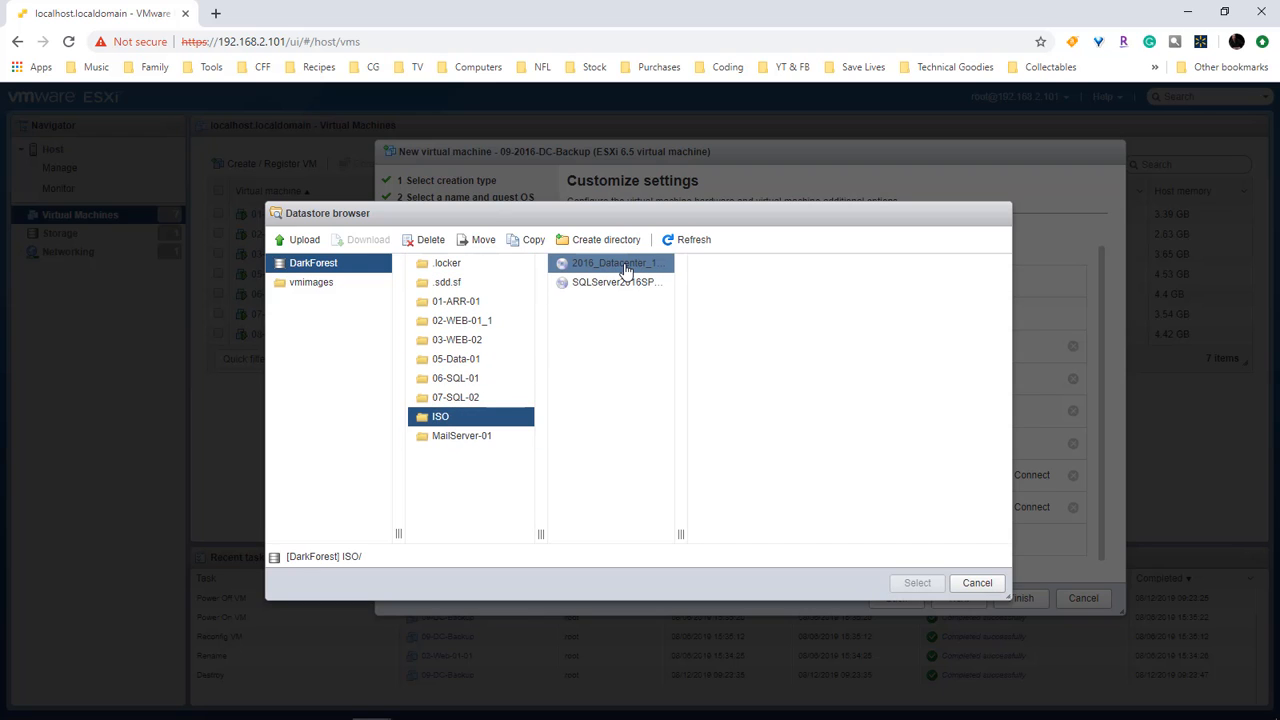
pyautogui.click(624, 268)
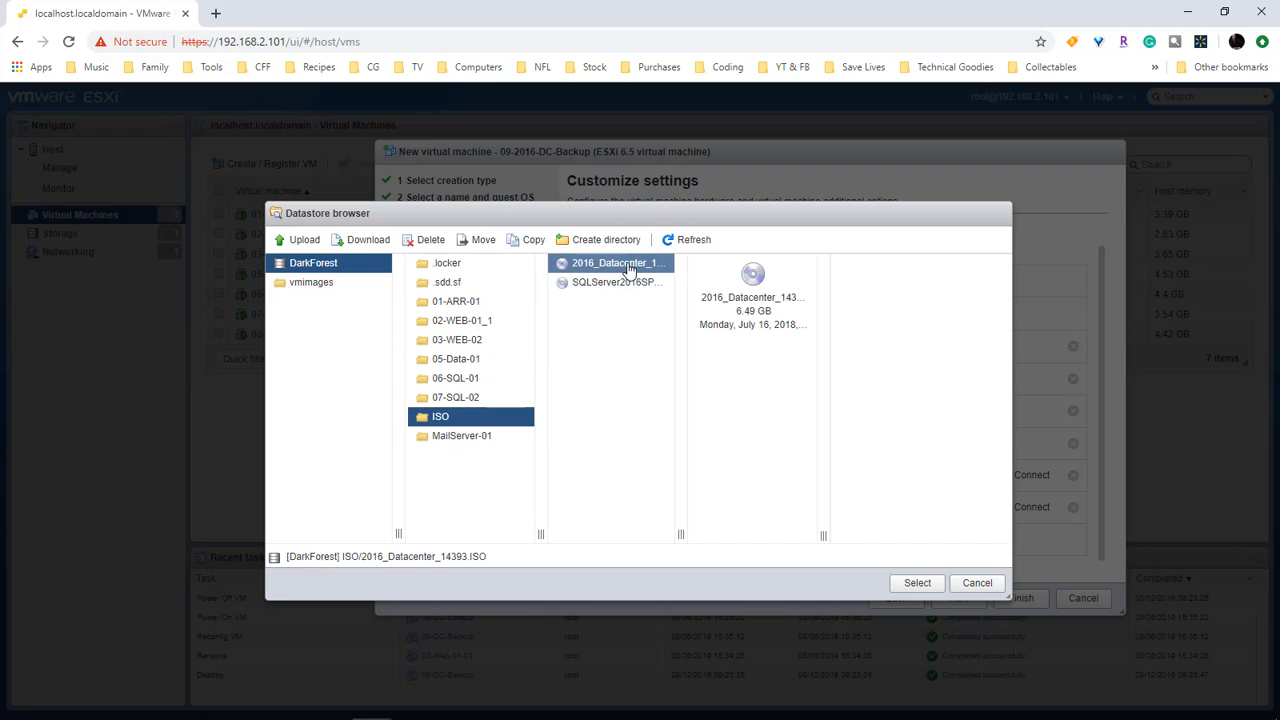
pyautogui.click(918, 587)
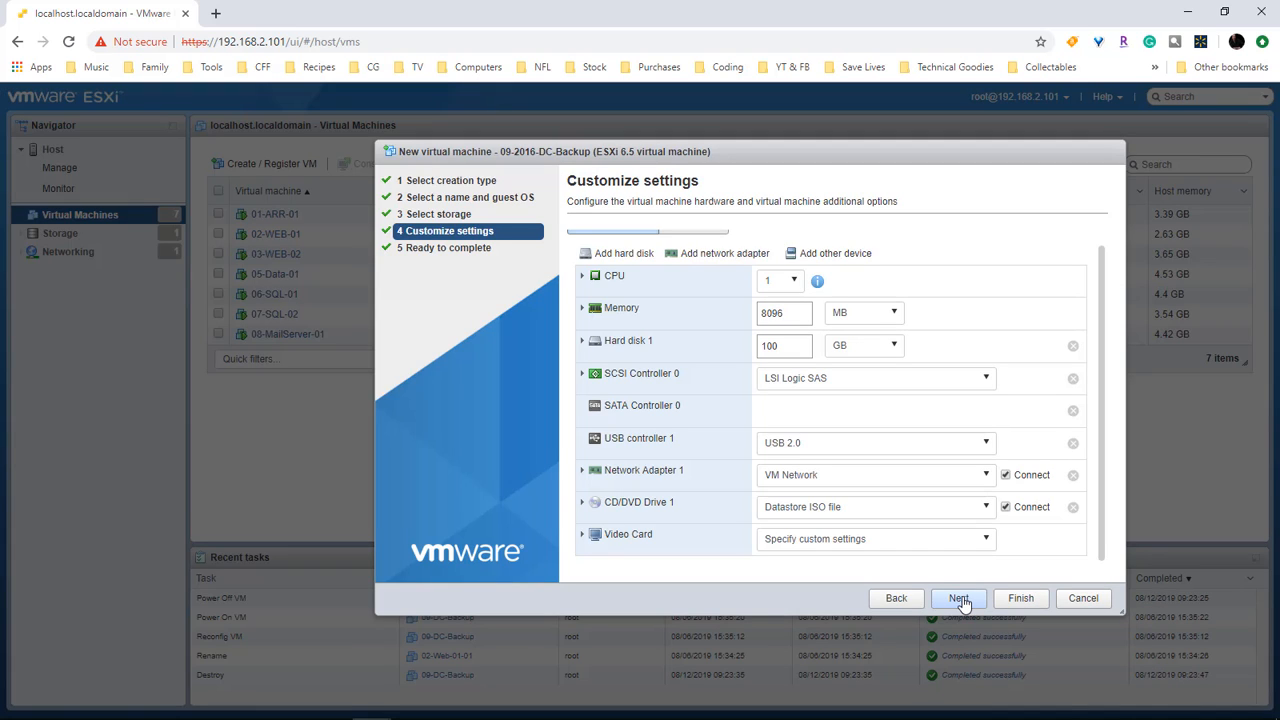
pyautogui.click(958, 599)
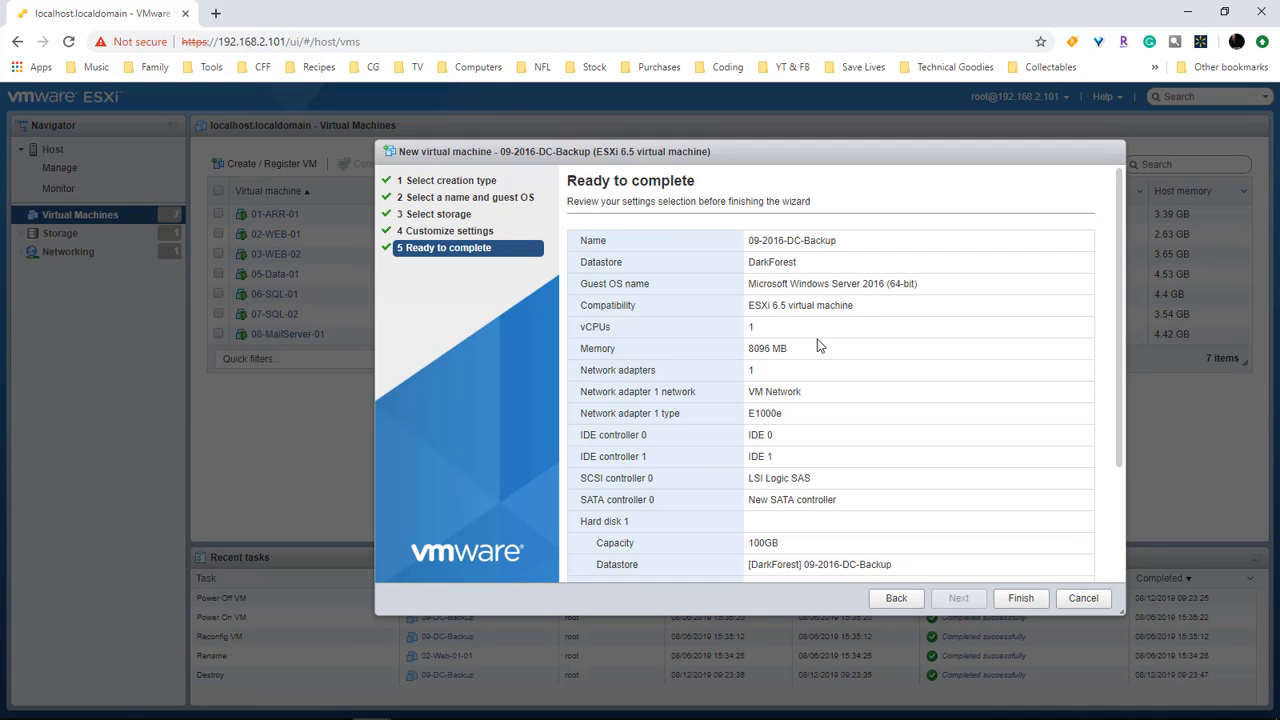
pyautogui.scroll(-2, 866, 508)
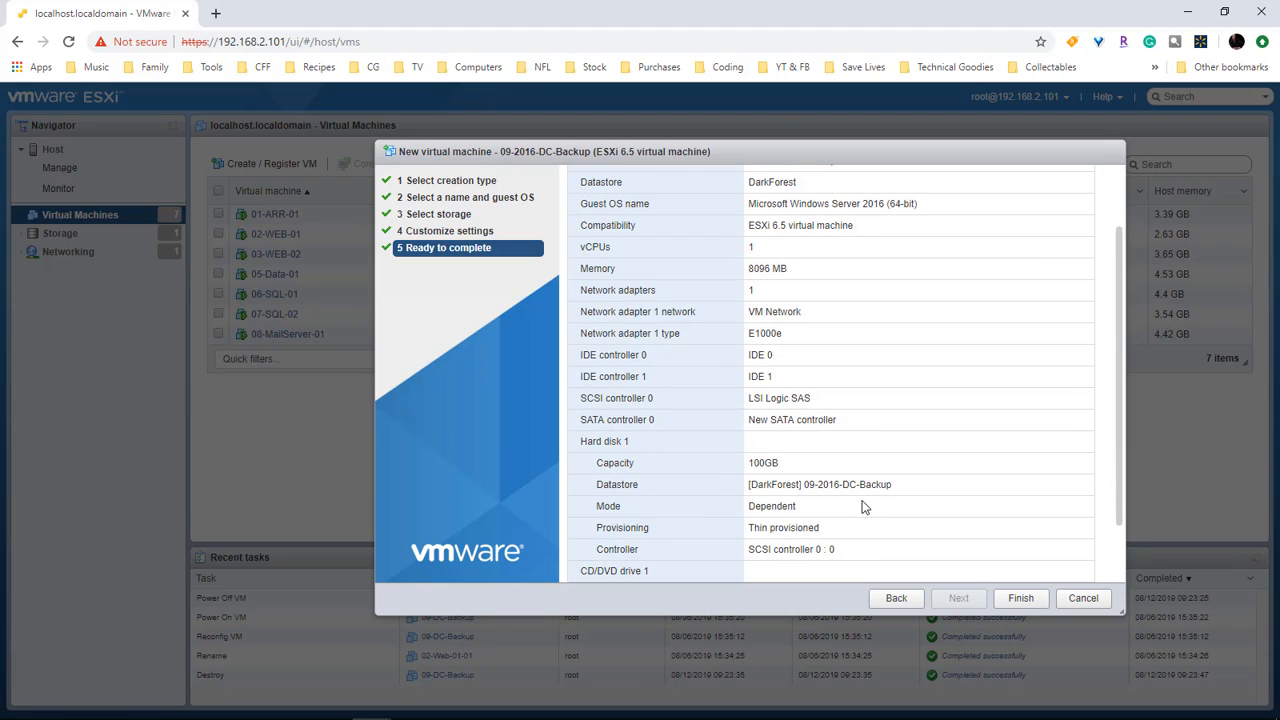
# Step: Finish creating 09-2016-DC-Backup and power it on
pyautogui.click(1021, 600)
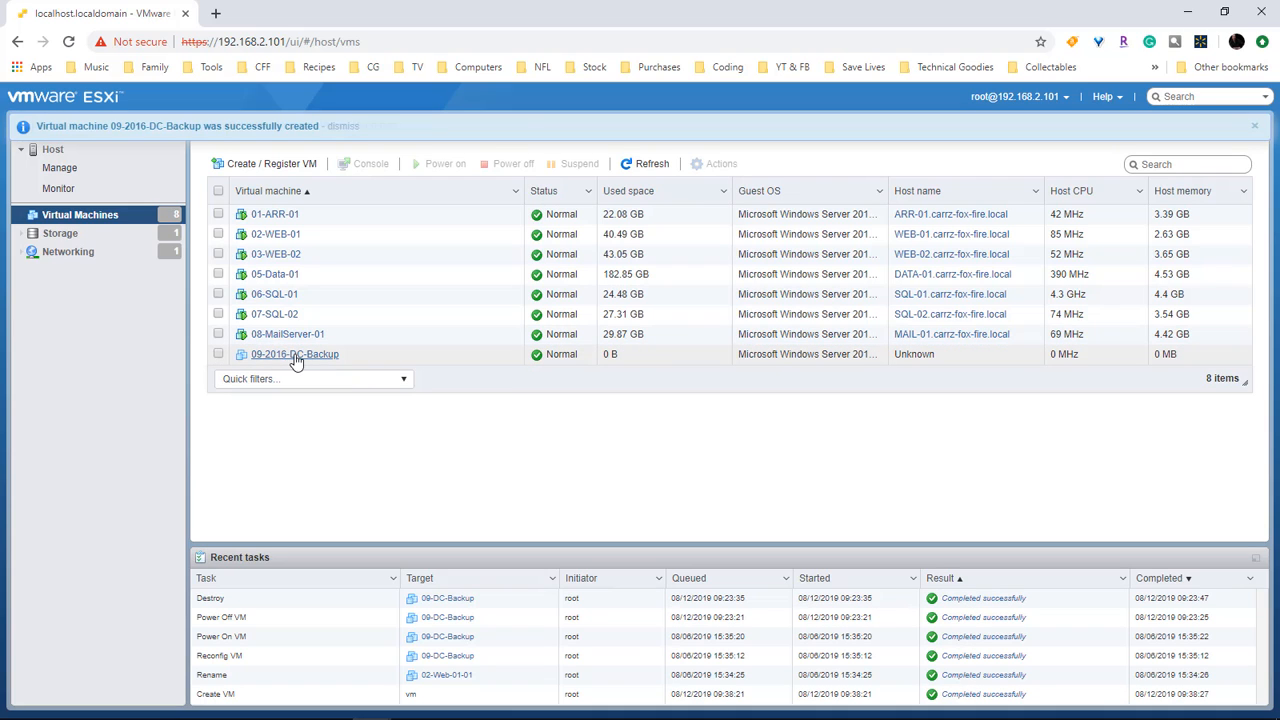
pyautogui.rightClick(282, 360)
pyautogui.moveTo(320, 344)
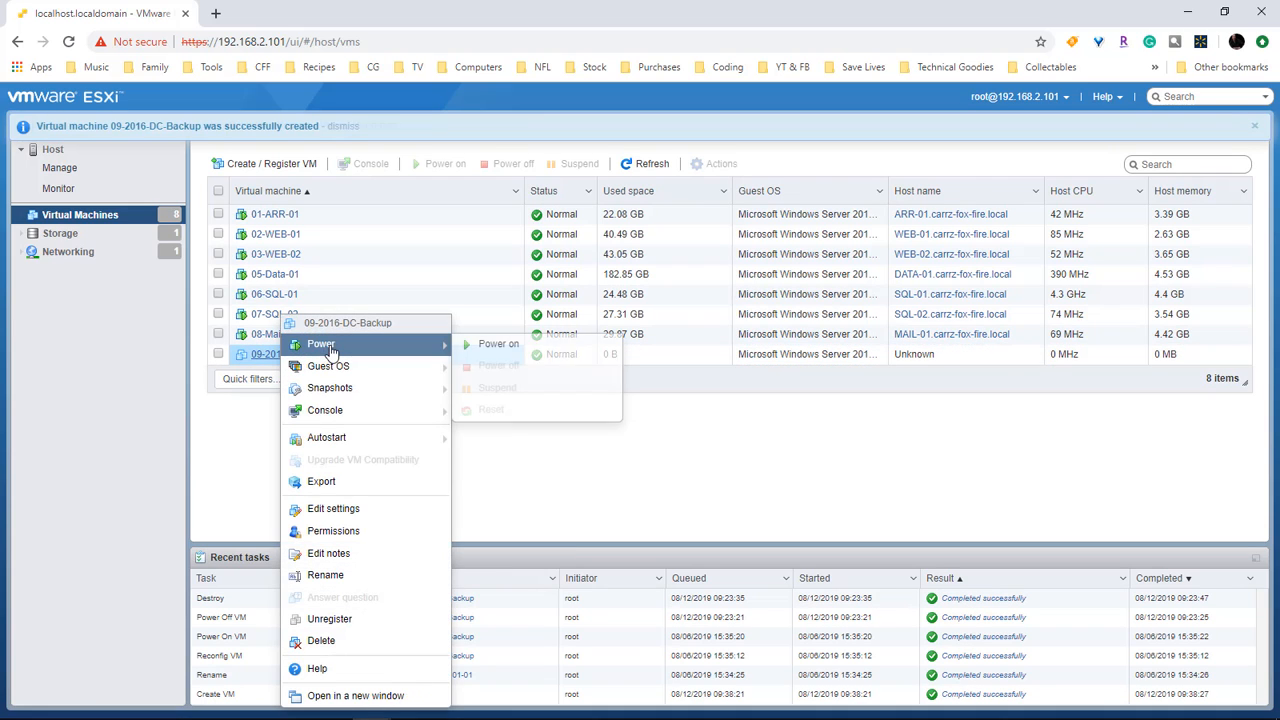
pyautogui.click(483, 345)
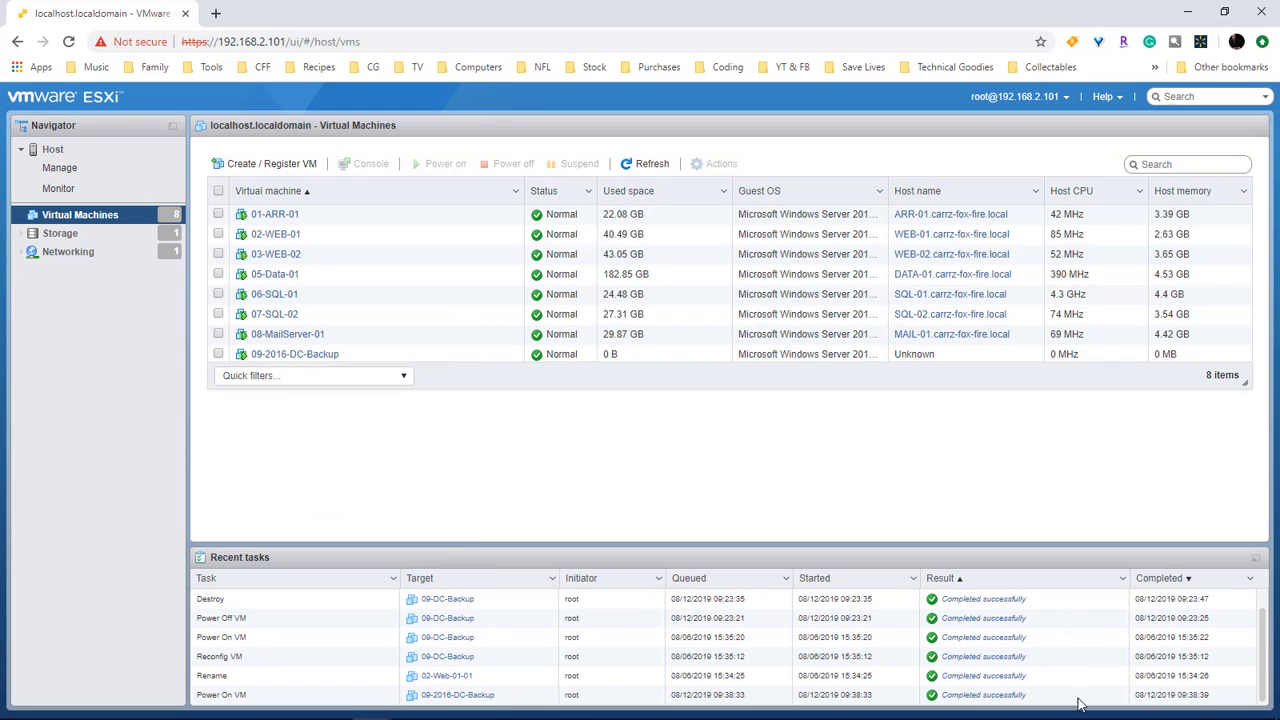
# Step: Open the 09-2016-DC-Backup console in a new browser tab
pyautogui.rightClick(284, 356)
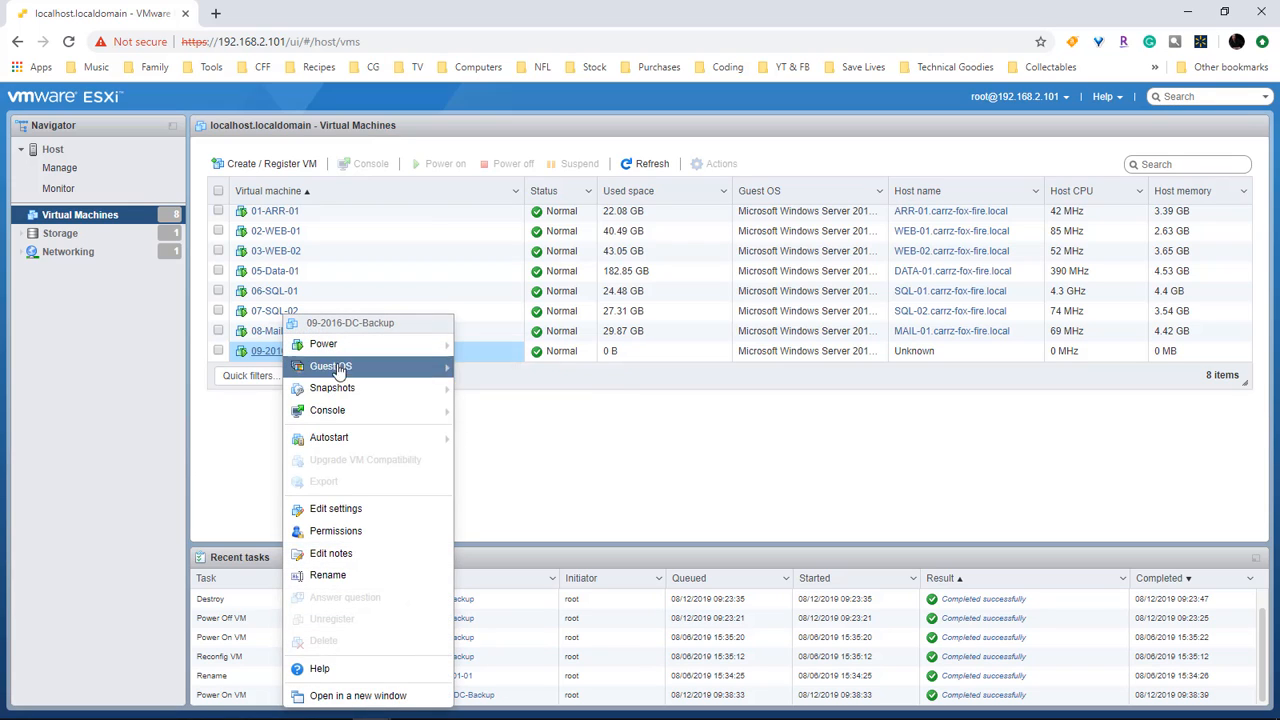
pyautogui.moveTo(371, 410)
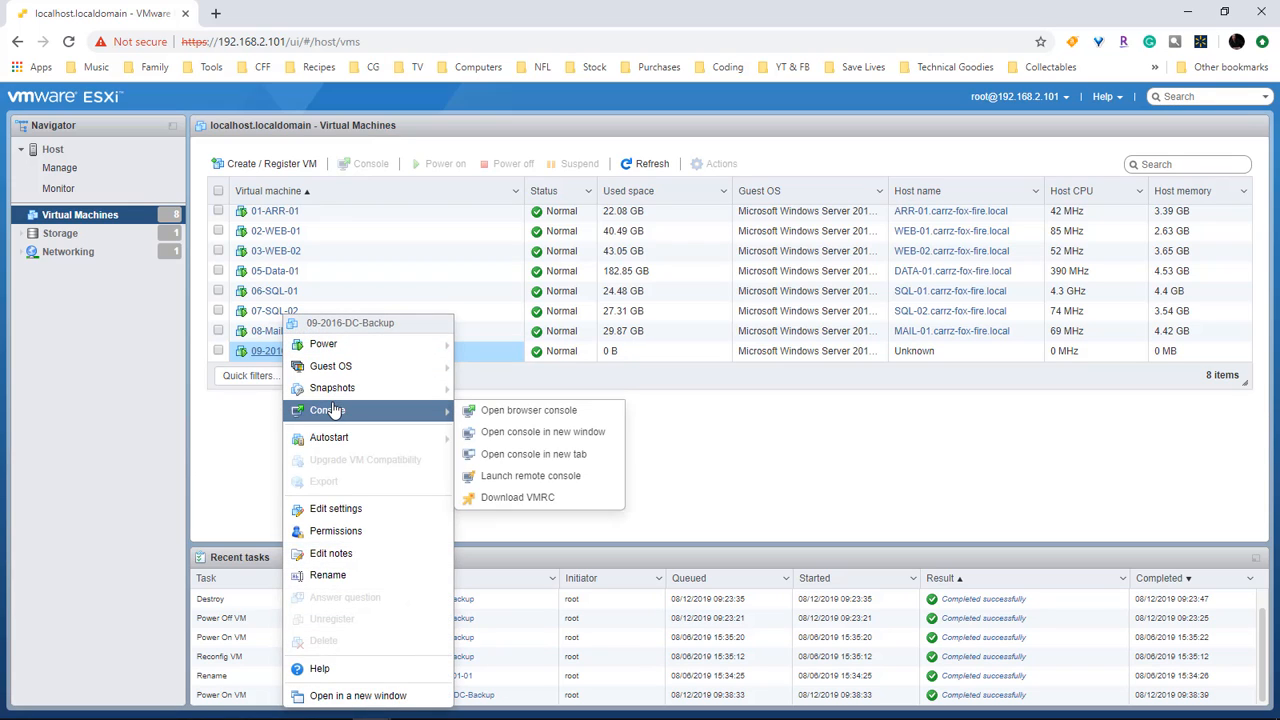
pyautogui.click(518, 455)
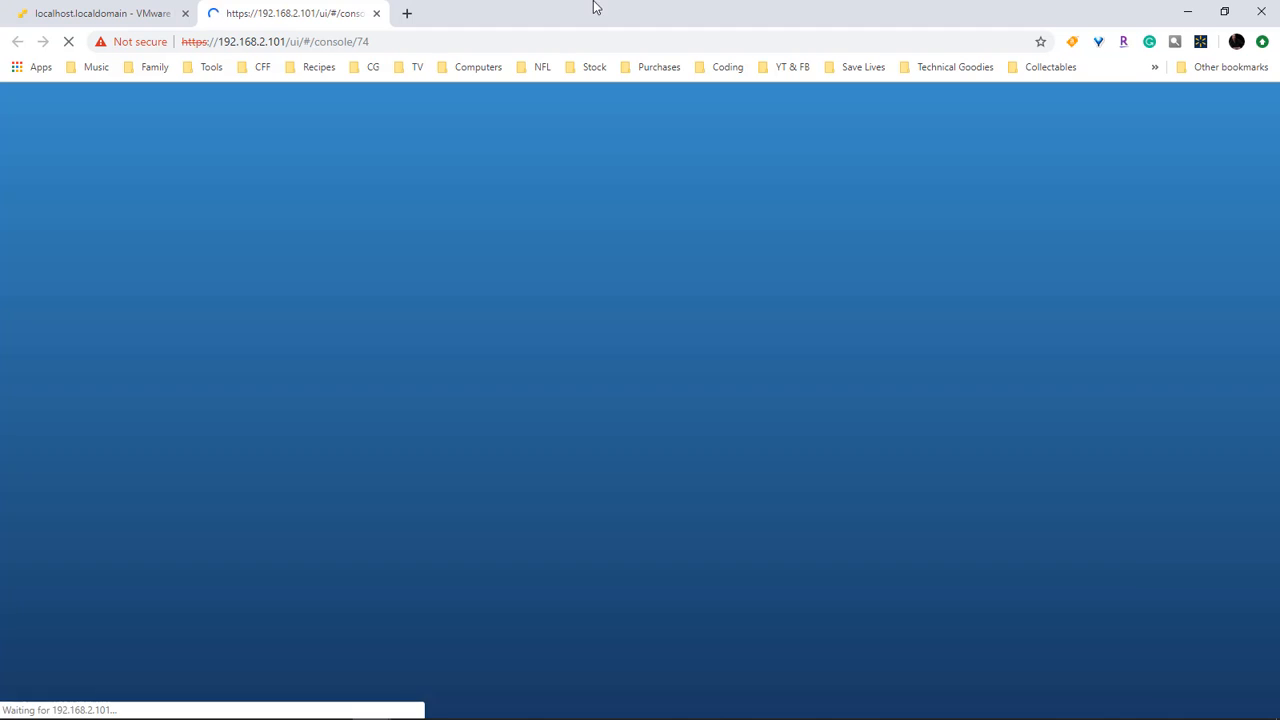
# Step: Resize the console window, keep the default language settings, and start the installation
pyautogui.moveTo(595, 5); pyautogui.dragTo(637, 104)
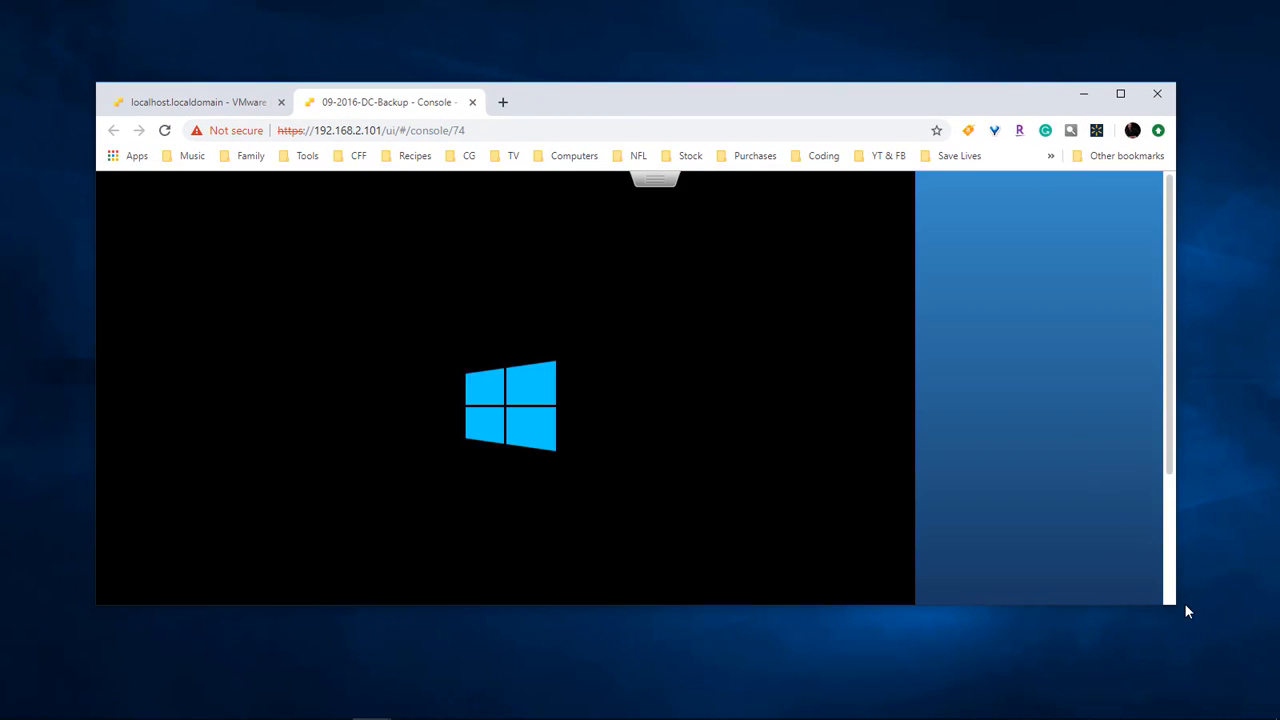
pyautogui.moveTo(1176, 604); pyautogui.dragTo(958, 654)
pyautogui.moveTo(600, 100); pyautogui.dragTo(684, 20)
pyautogui.moveTo(1042, 575); pyautogui.dragTo(1002, 707)
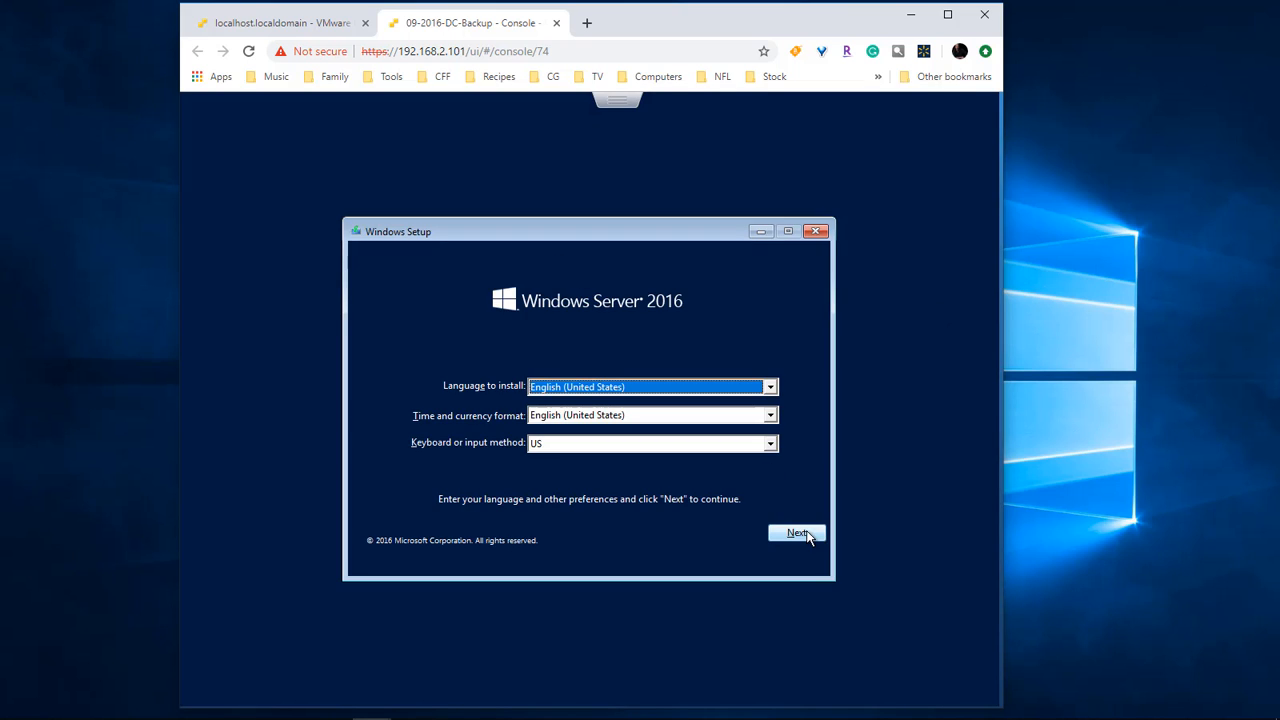
pyautogui.click(797, 533)
pyautogui.click(603, 413)
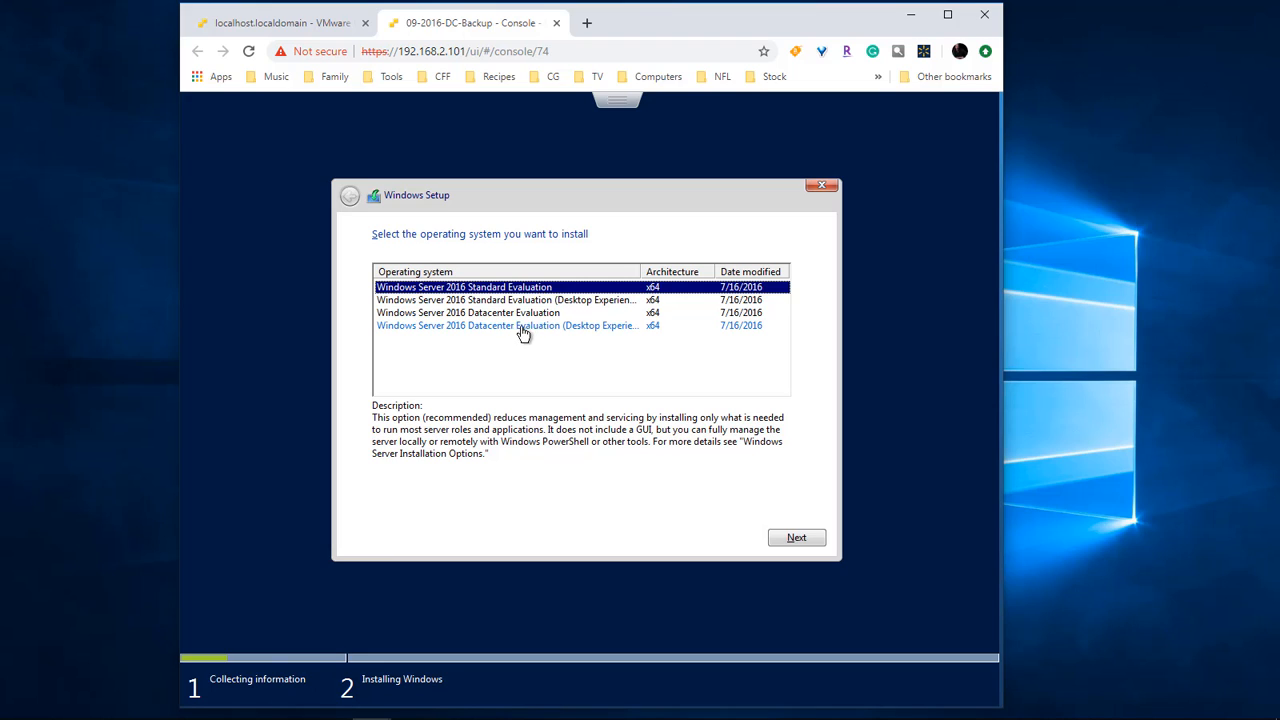
# Step: Choose Windows Server 2016 Datacenter Evaluation (Desktop Experience) and accept the licence terms
pyautogui.click(497, 330)
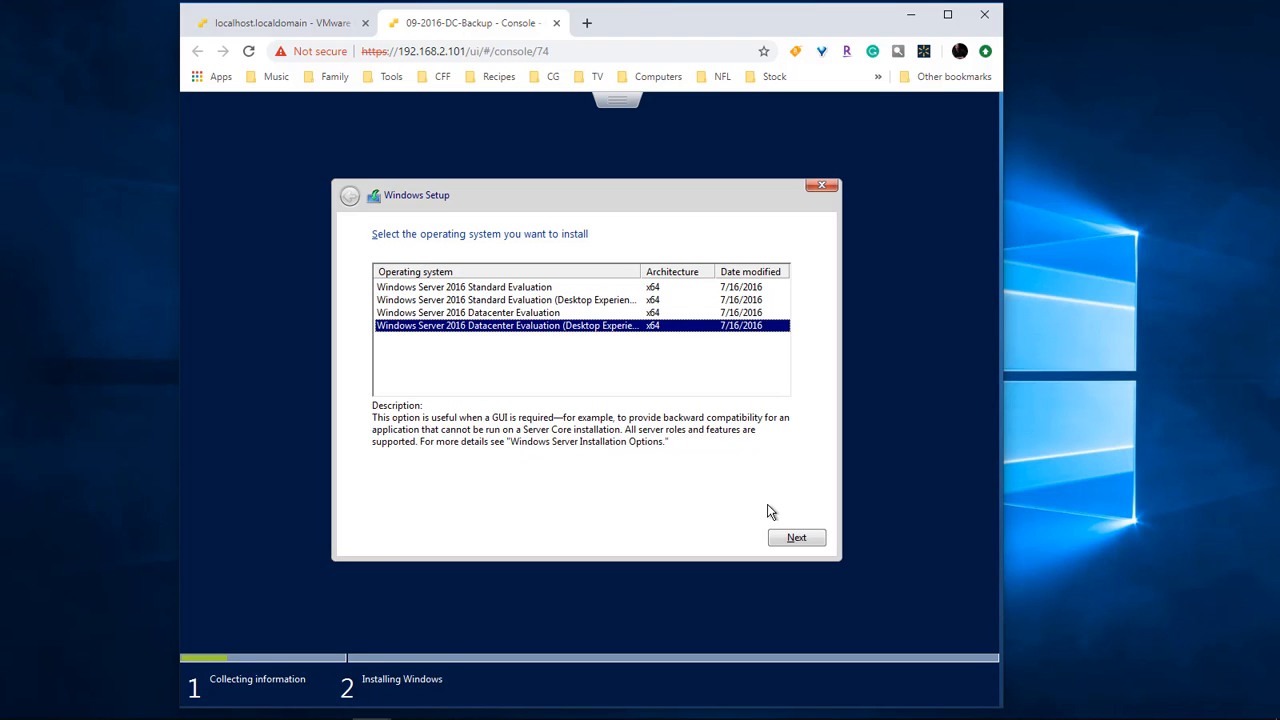
pyautogui.click(805, 538)
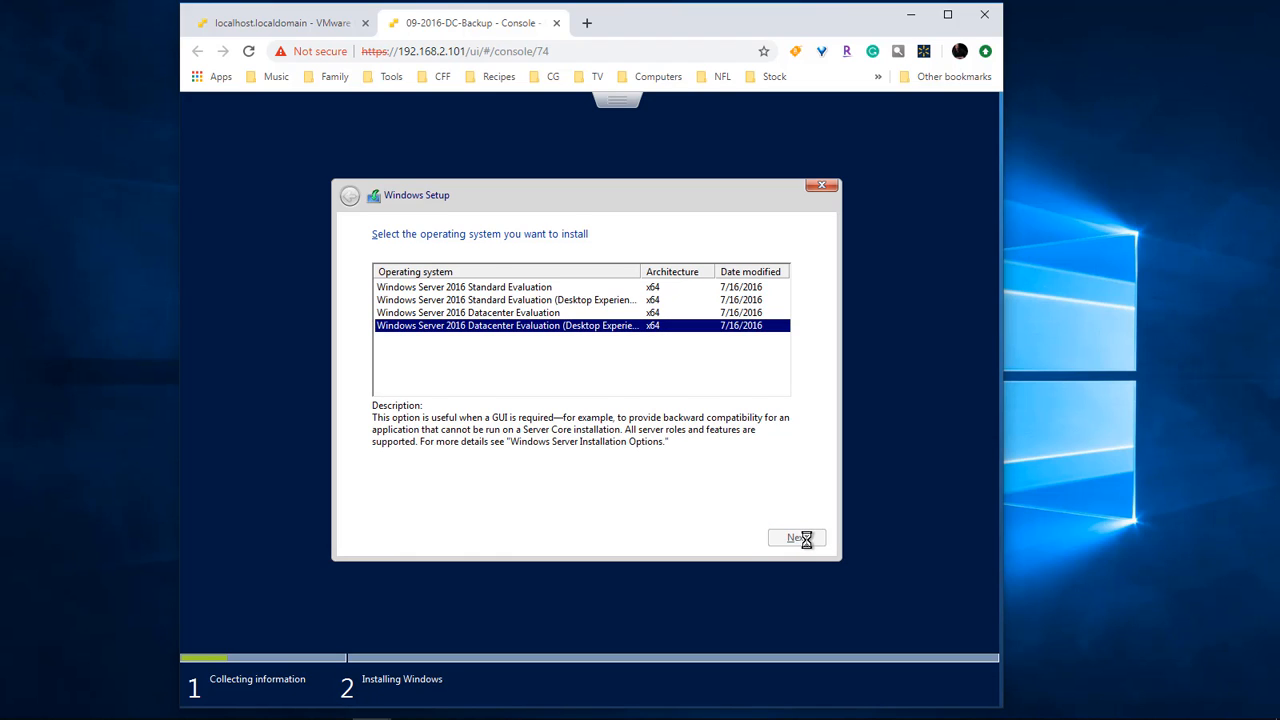
pyautogui.click(388, 501)
pyautogui.click(792, 540)
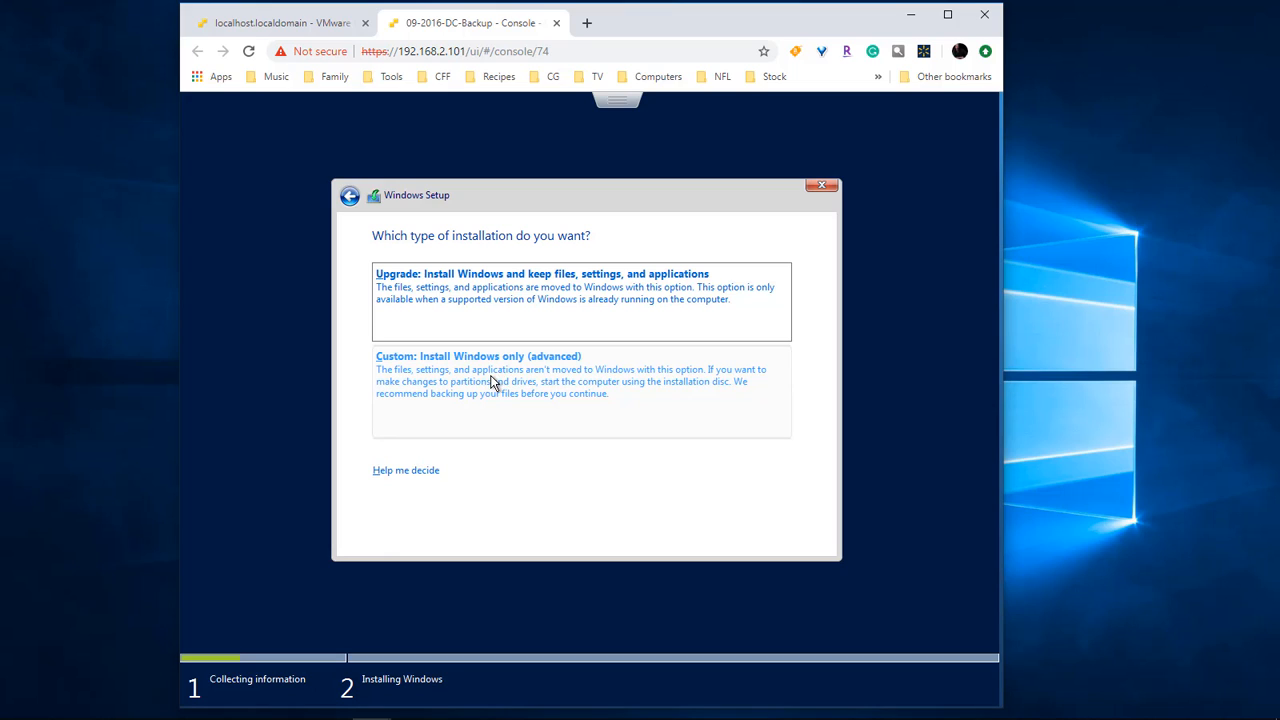
# Step: Choose a Custom install and create the first 67.9 GB partition
pyautogui.click(491, 378)
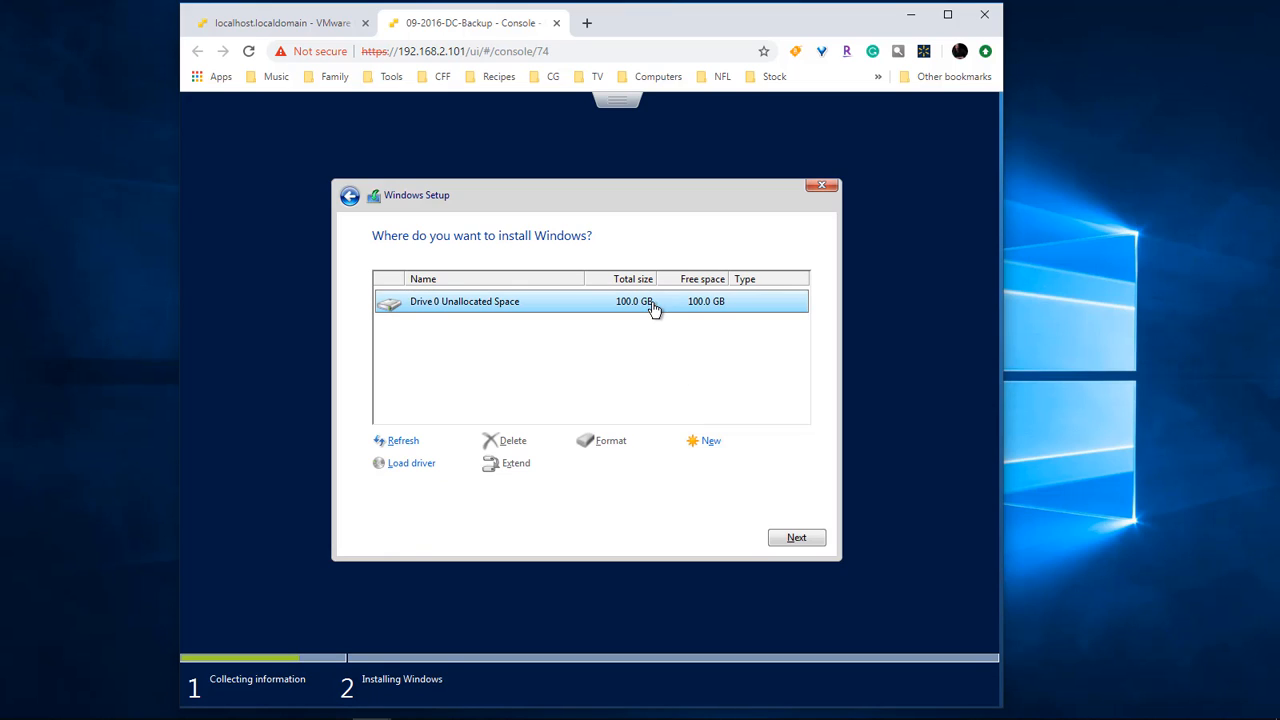
pyautogui.click(712, 445)
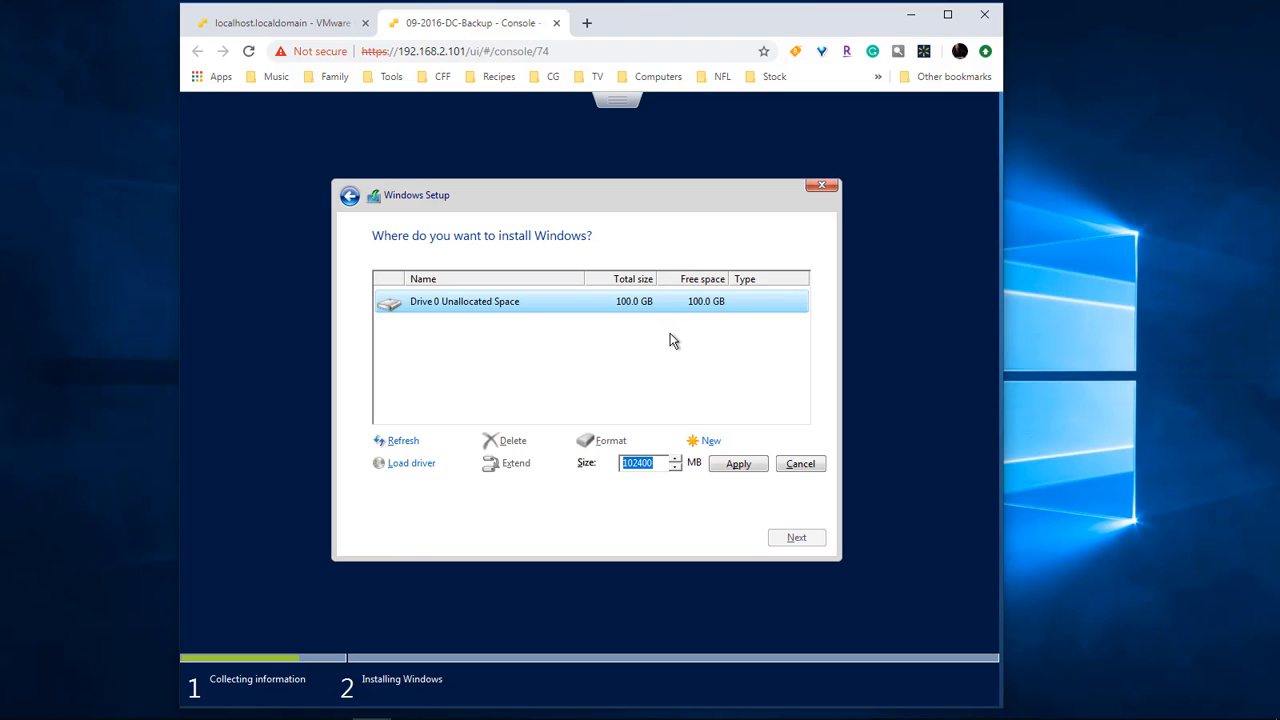
pyautogui.write('700')
pyautogui.click(745, 473)
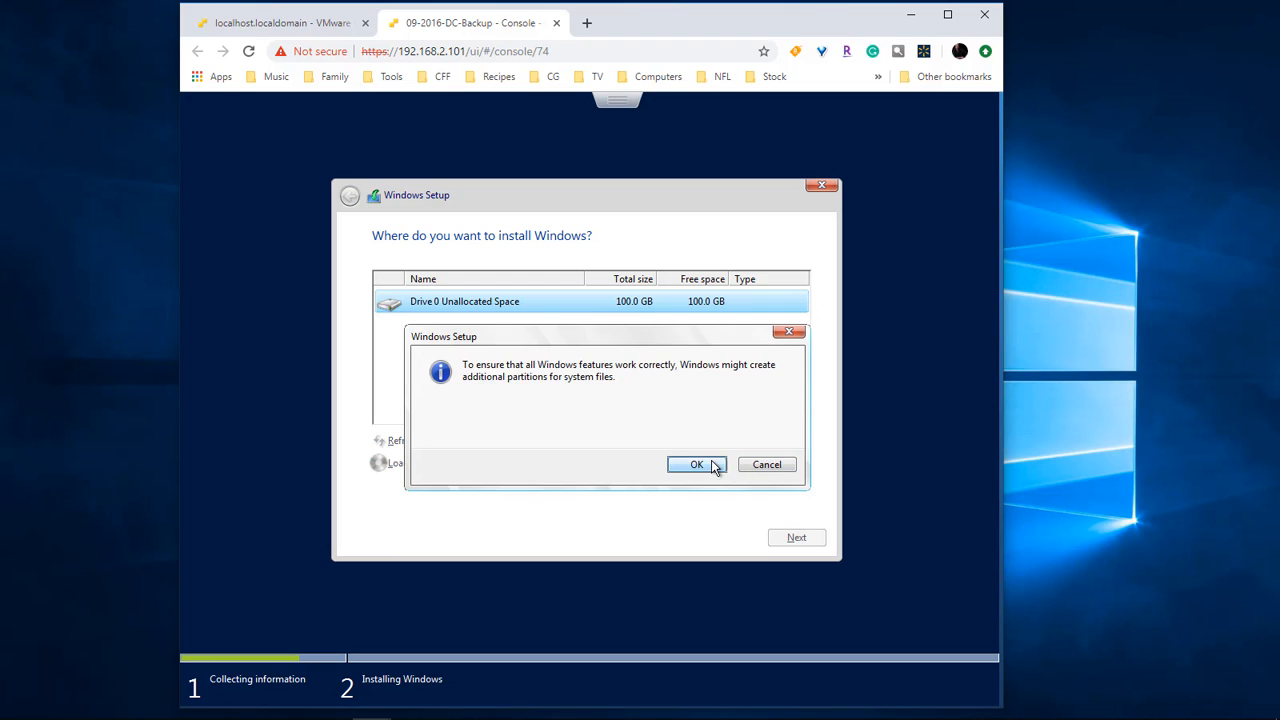
pyautogui.click(691, 464)
# Step: Turn the remaining unallocated space into a 31.6 GB partition and install Windows on Partition 2
pyautogui.click(645, 358)
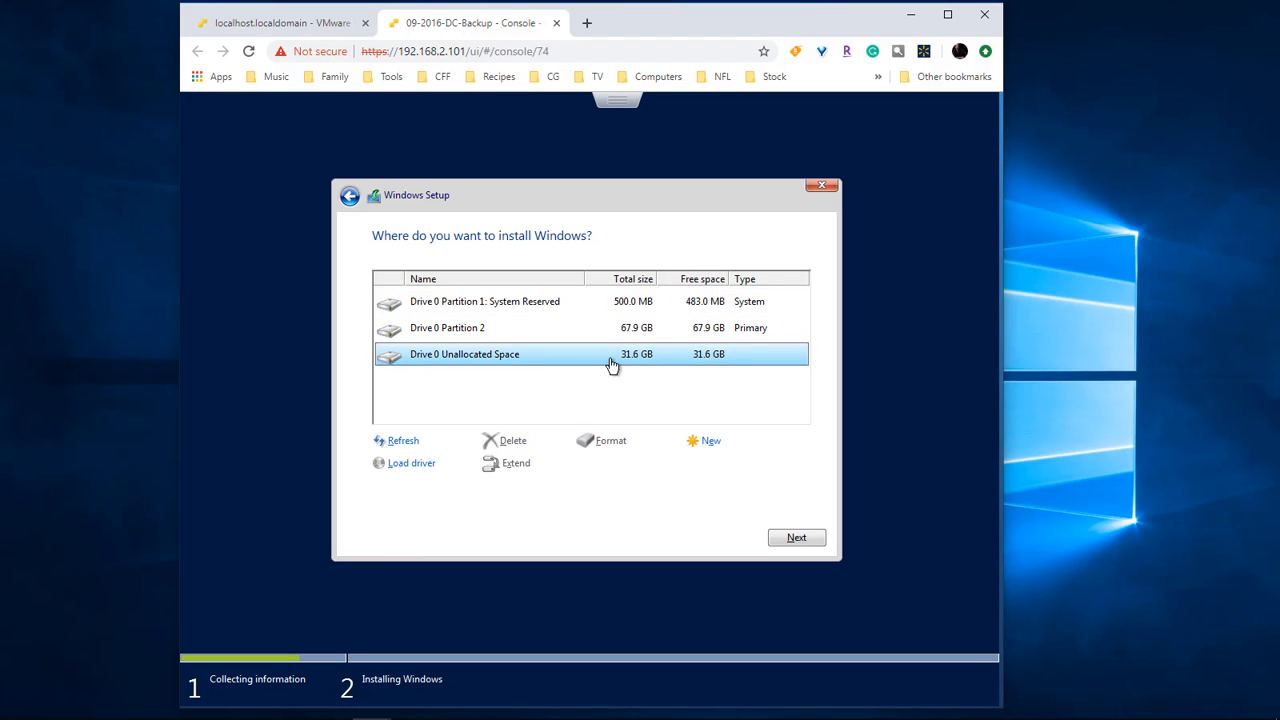
pyautogui.click(707, 442)
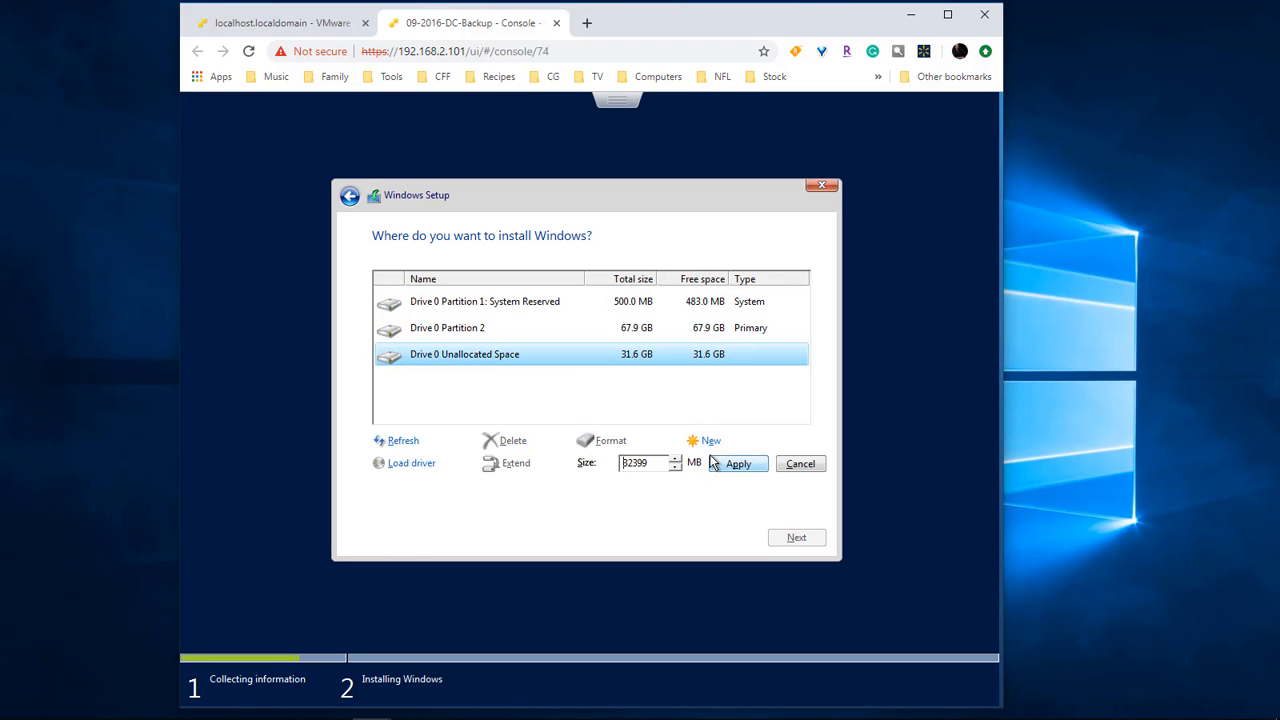
pyautogui.click(736, 469)
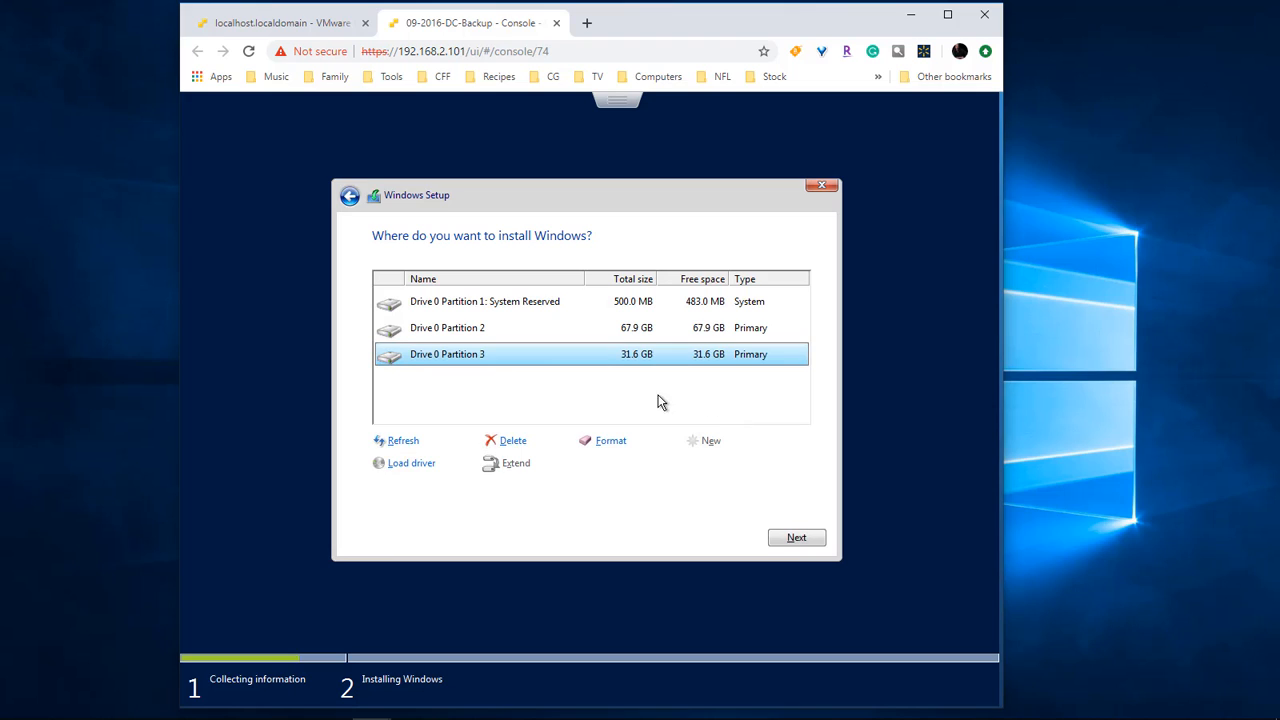
pyautogui.click(636, 331)
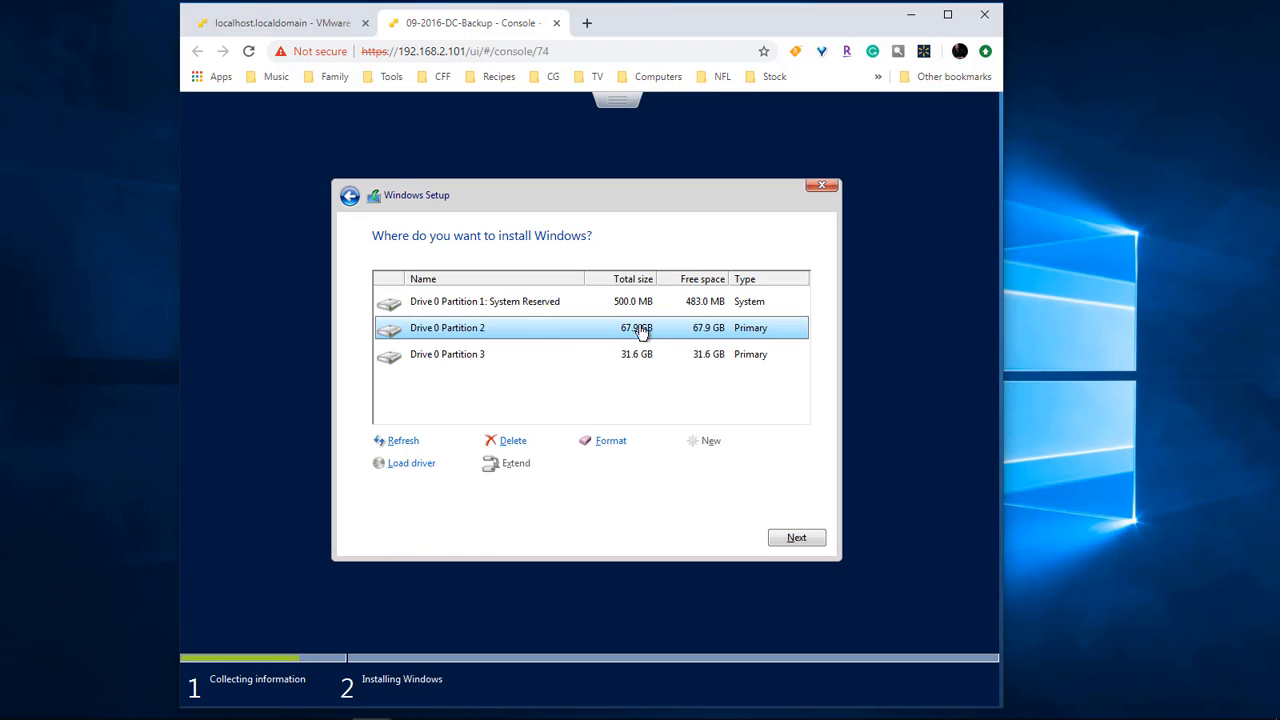
pyautogui.click(797, 540)
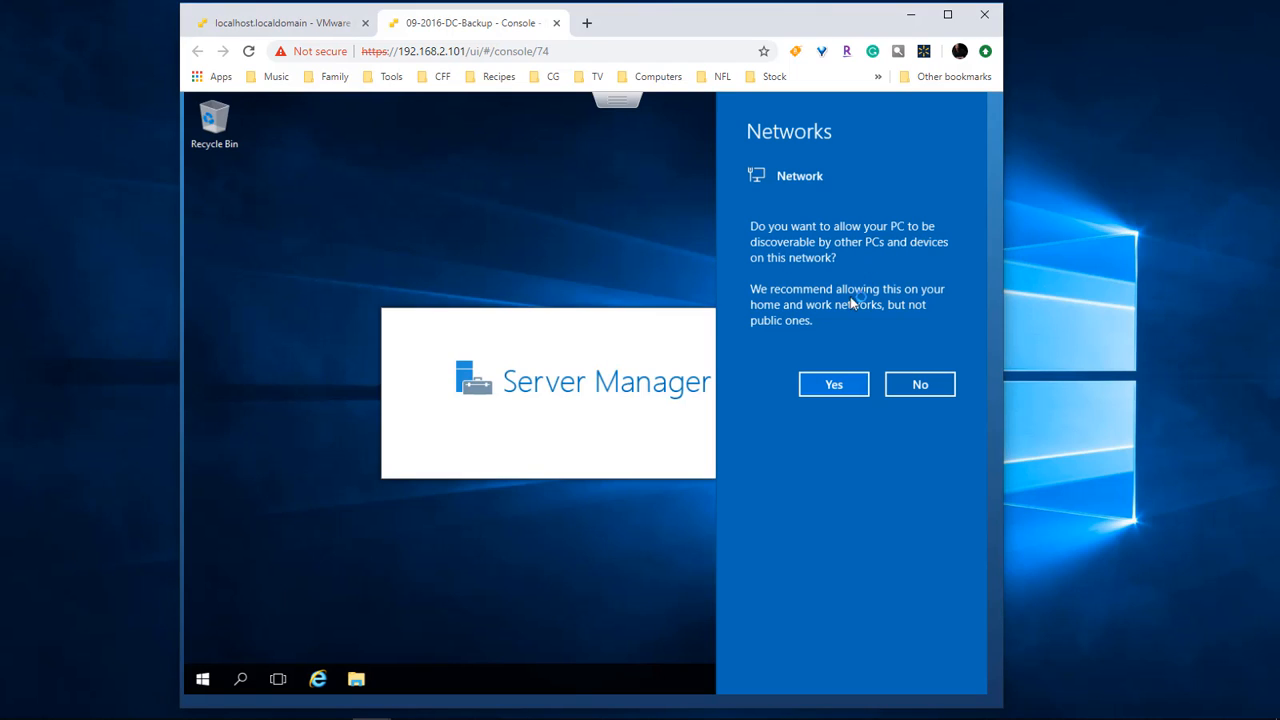
# Step: Answer Yes to network discovery, tick 'Do not start Server Manager automatically at logon', and close Server Manager
pyautogui.click(833, 388)
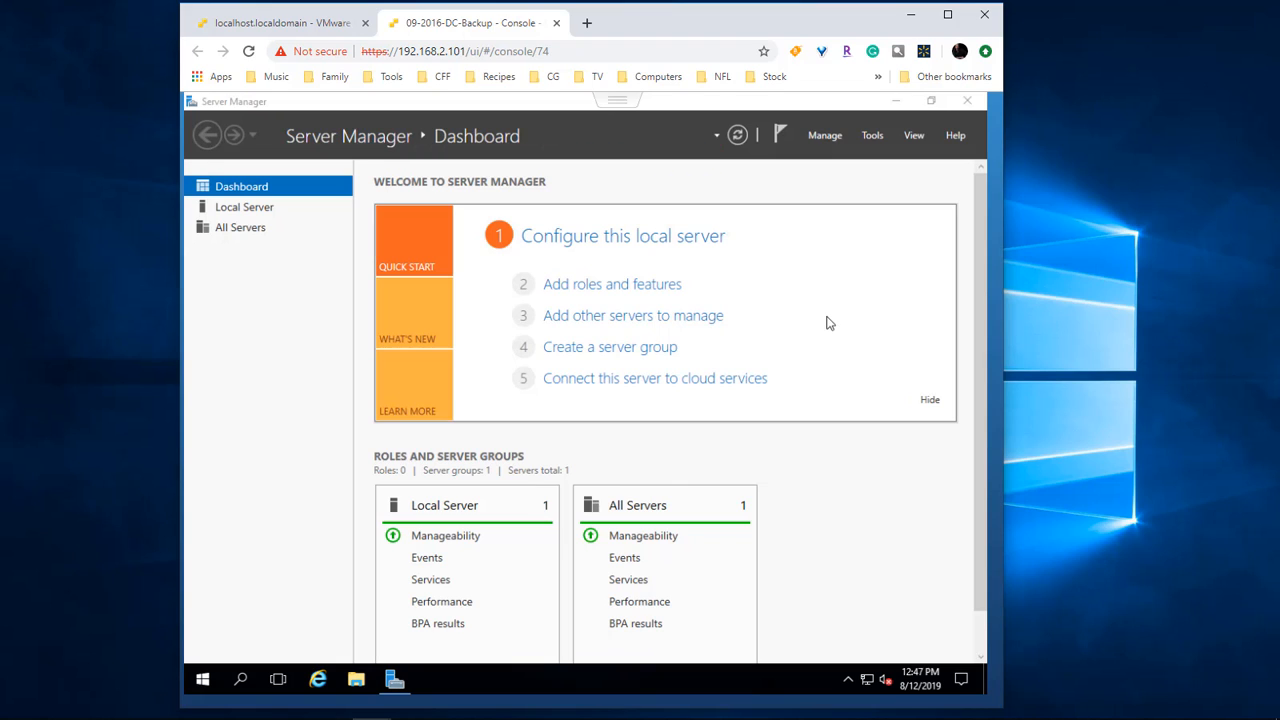
pyautogui.click(825, 138)
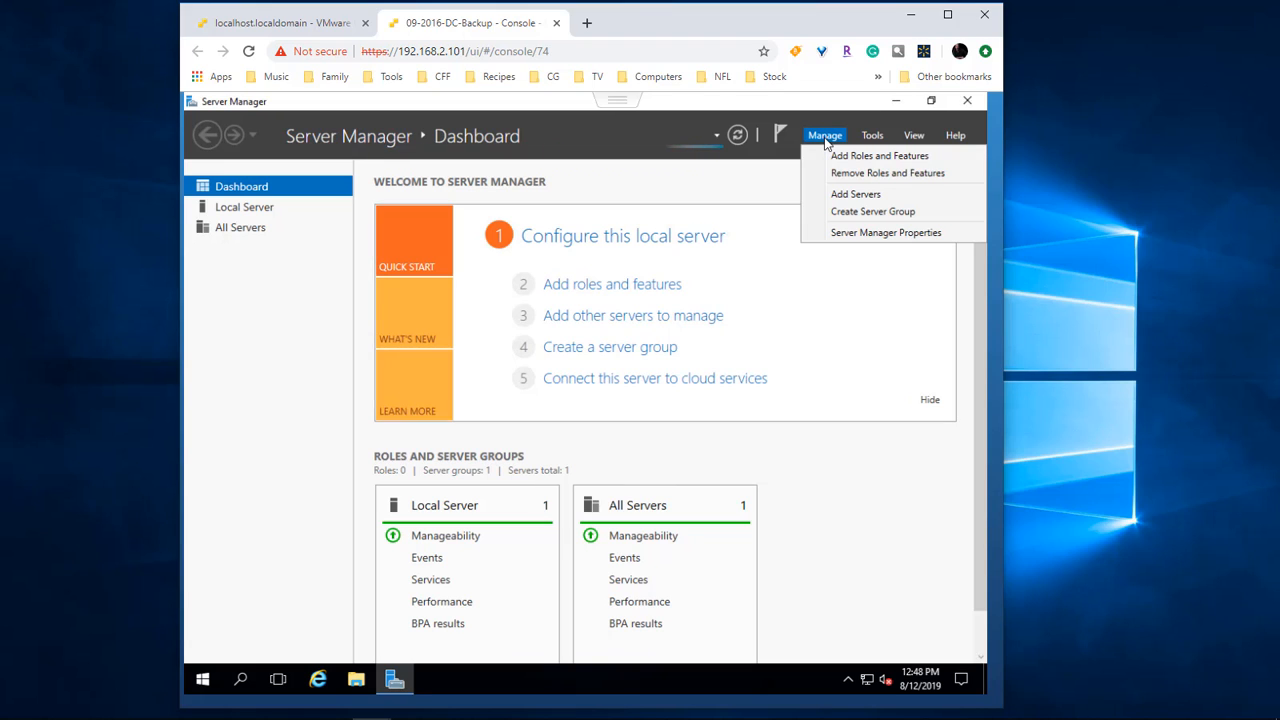
pyautogui.click(856, 233)
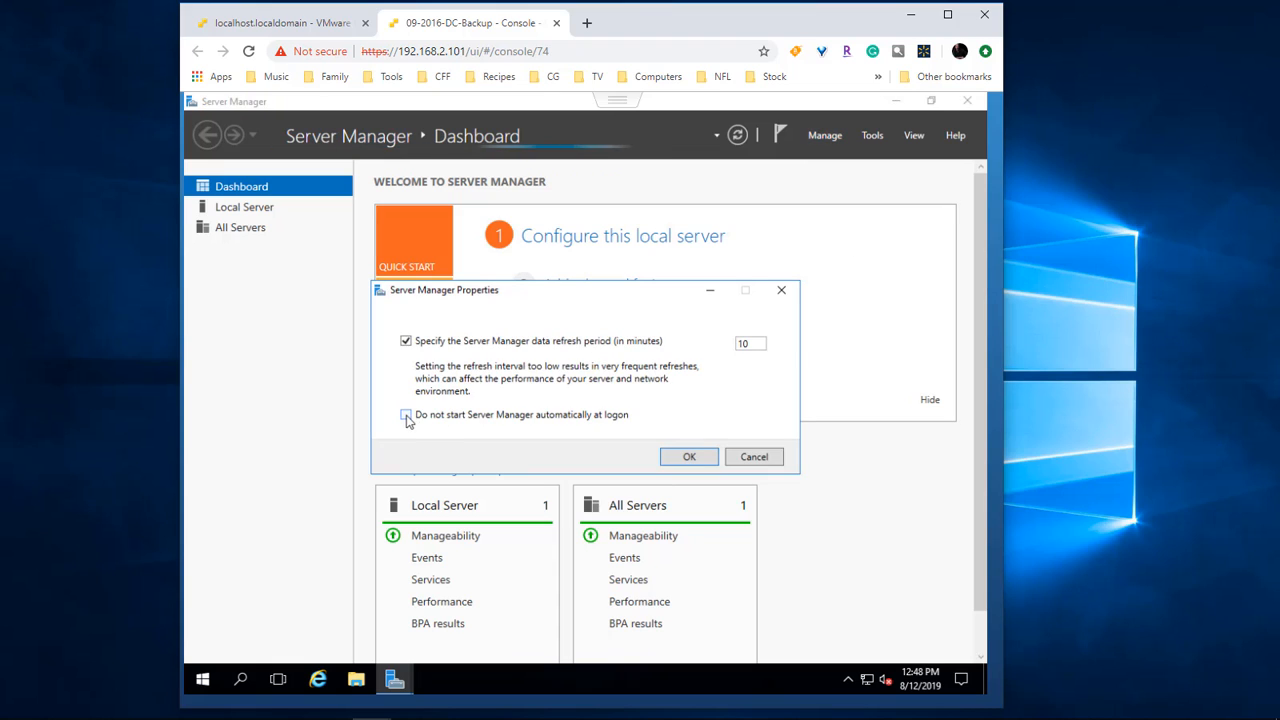
pyautogui.click(406, 415)
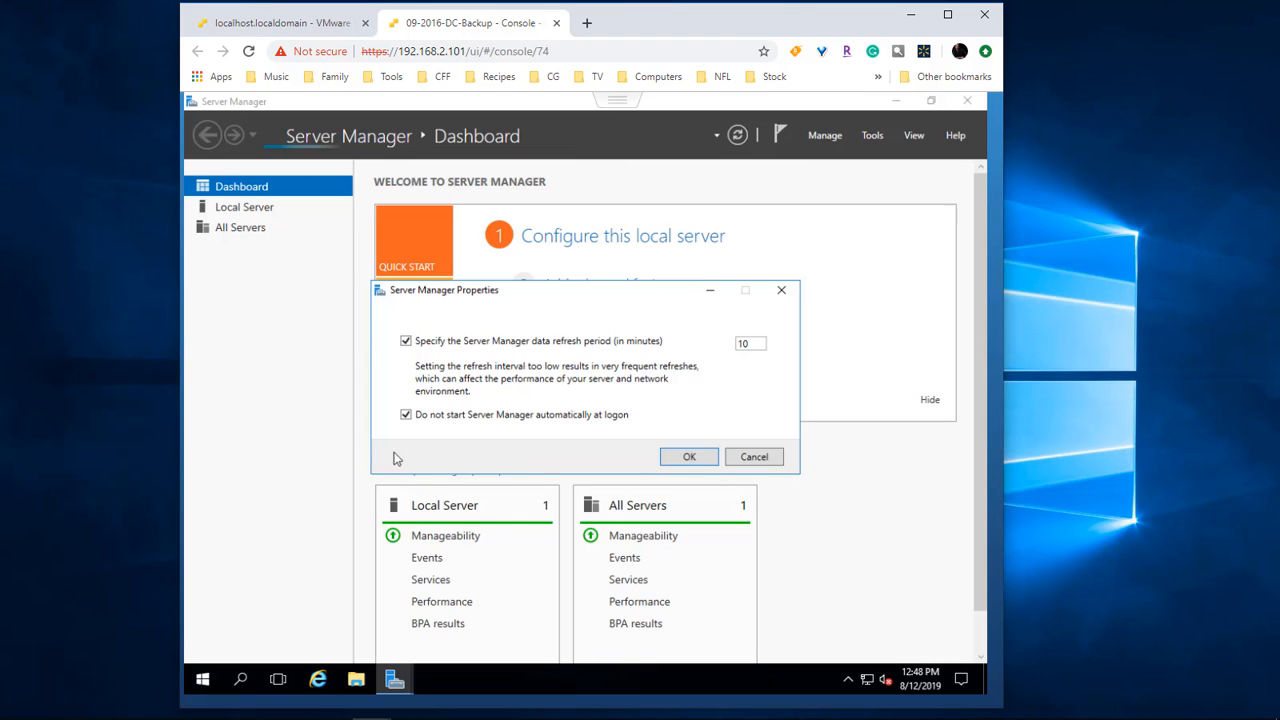
pyautogui.click(692, 458)
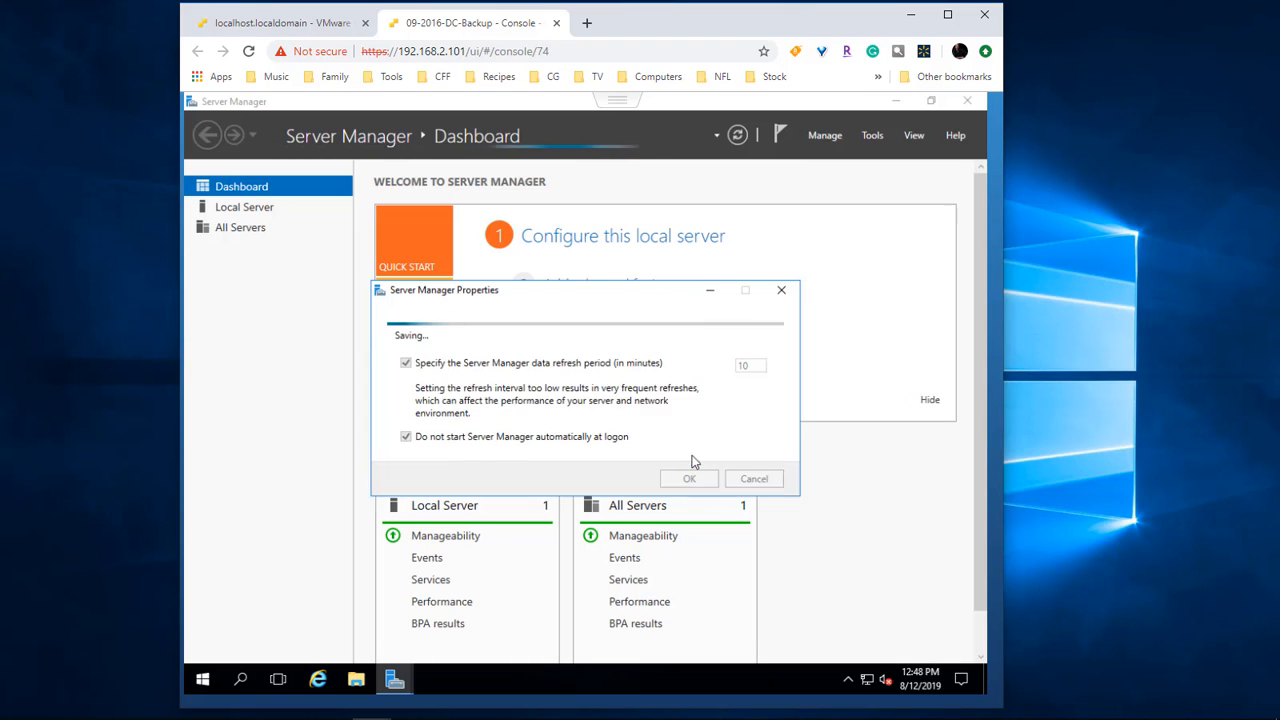
pyautogui.click(967, 102)
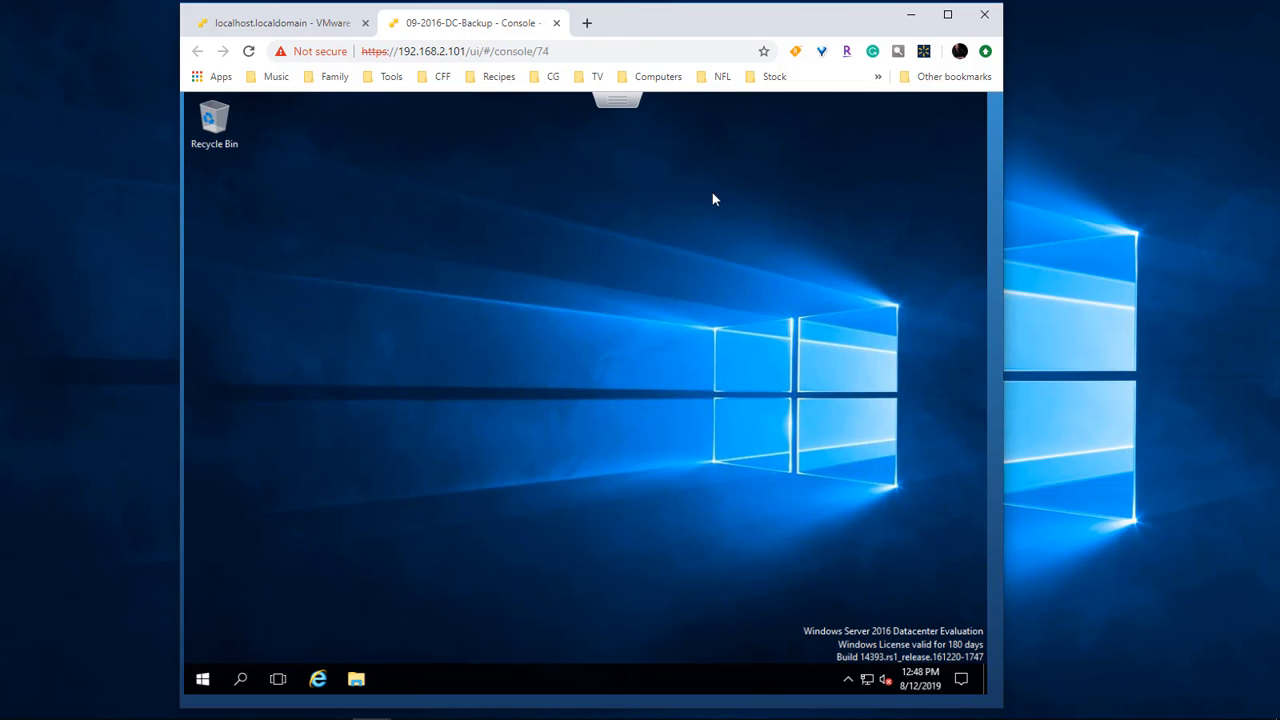
# Step: Choose Install VMware Tools from the console's Guest OS menu
pyautogui.click(616, 104)
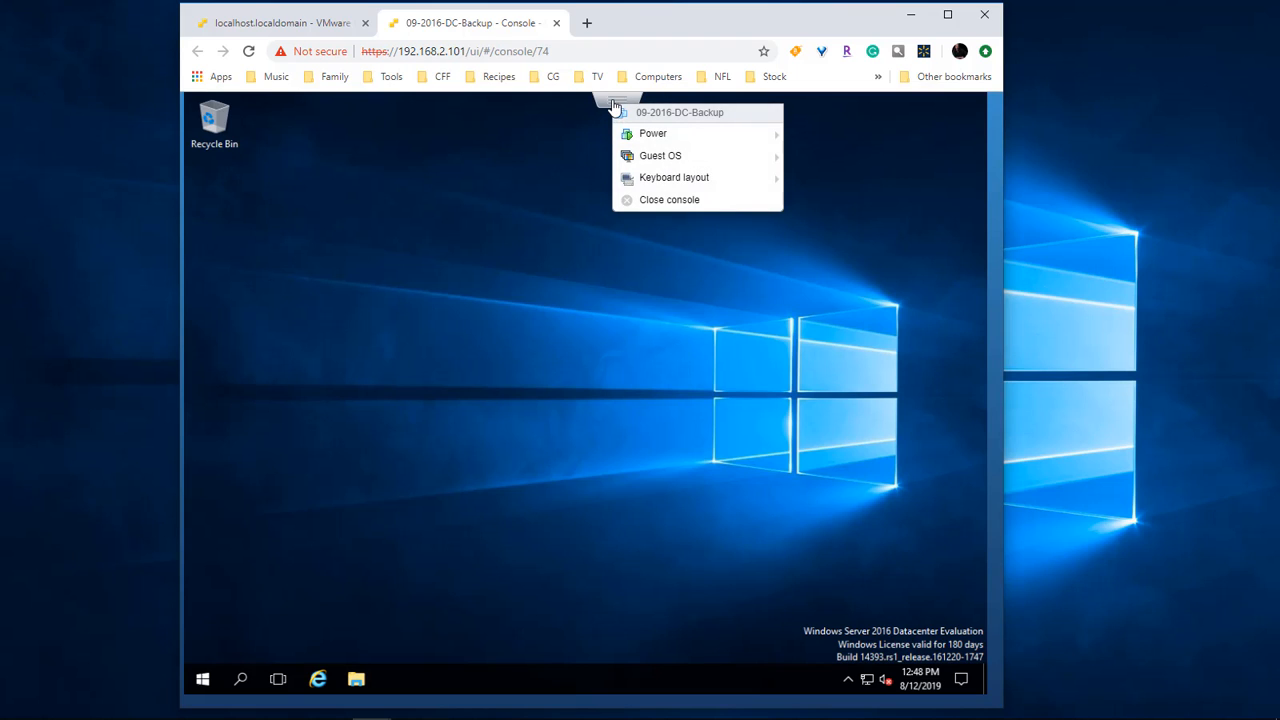
pyautogui.moveTo(668, 156)
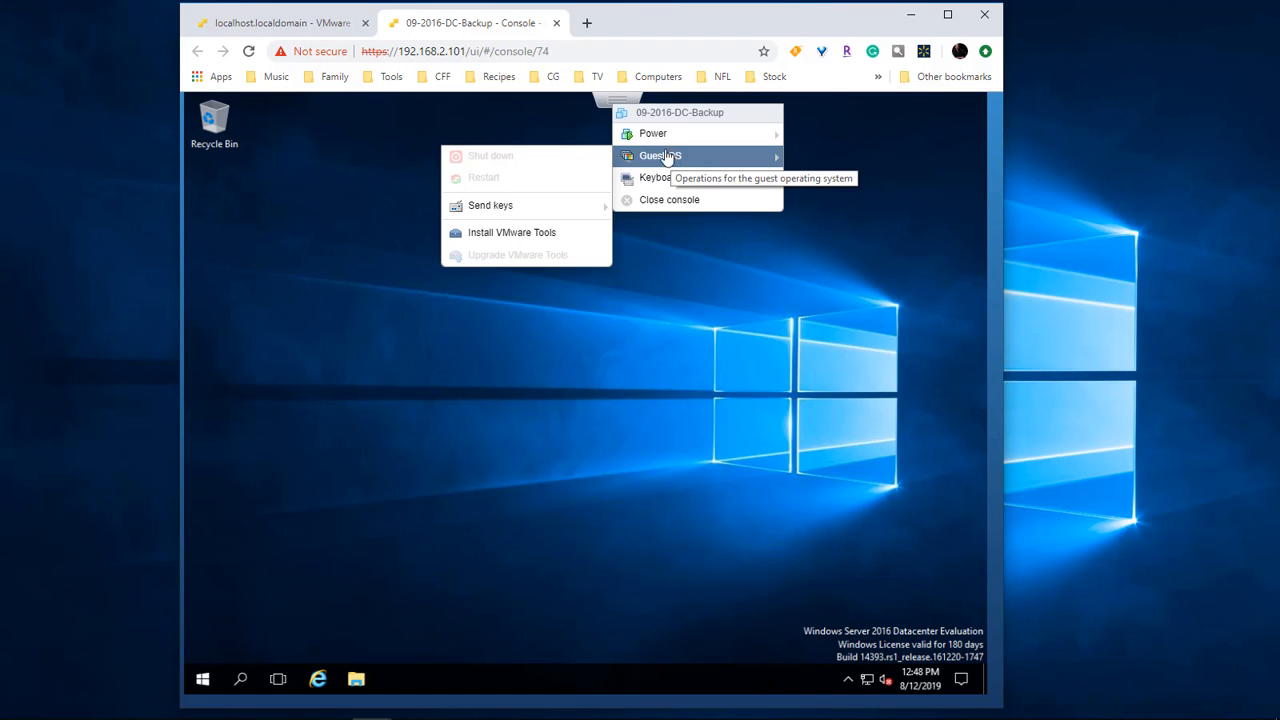
pyautogui.click(528, 240)
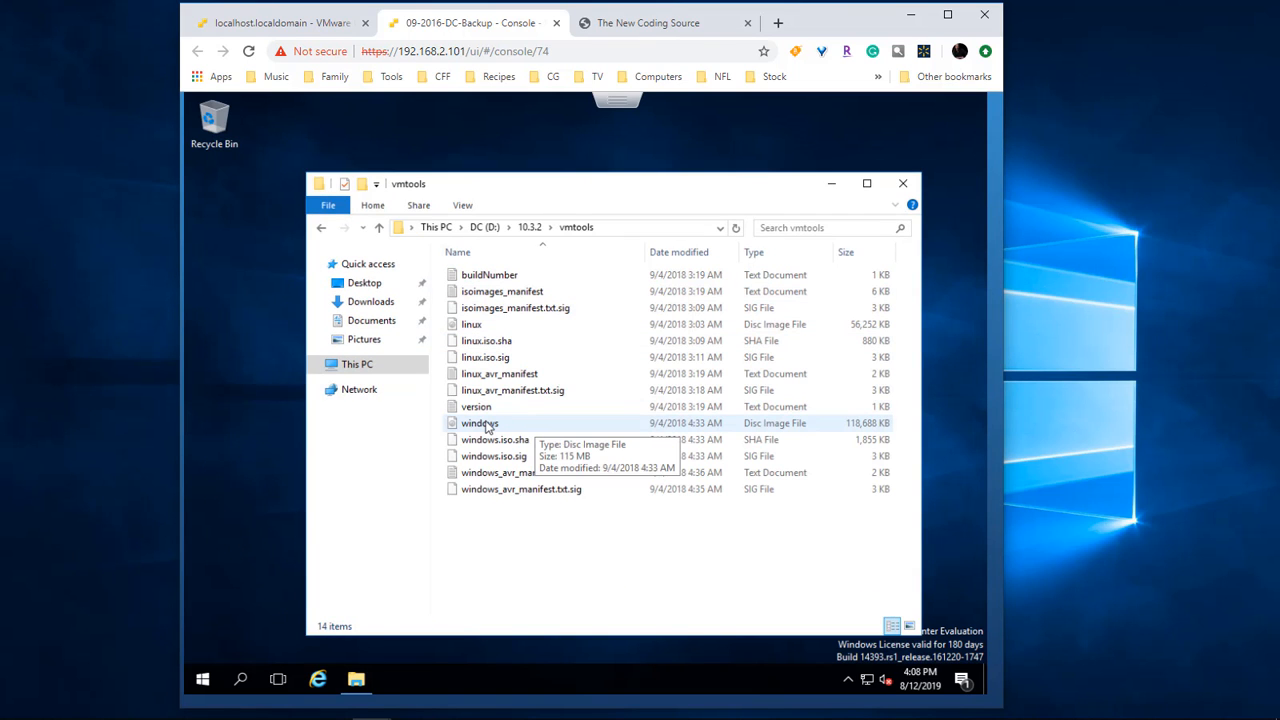
# Step: Mount windows.iso, run setup64 to install VMware Tools, and restart the server
pyautogui.click(480, 423)
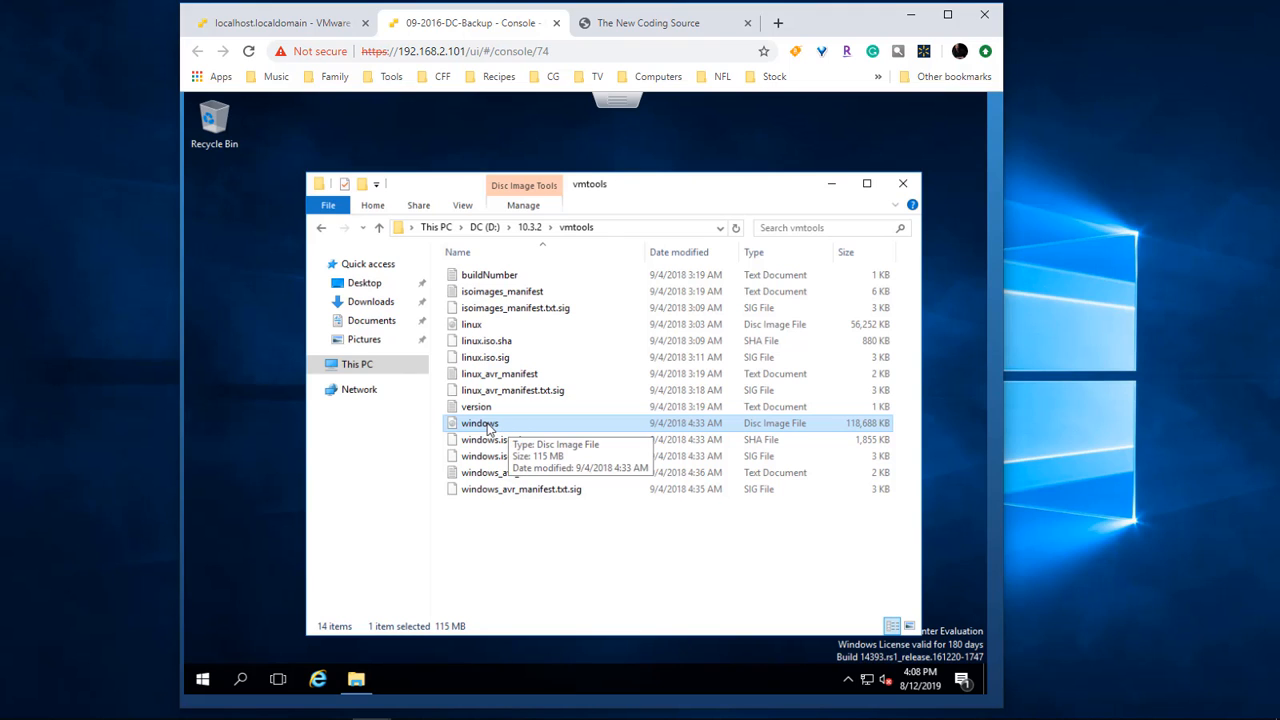
pyautogui.rightClick(487, 426)
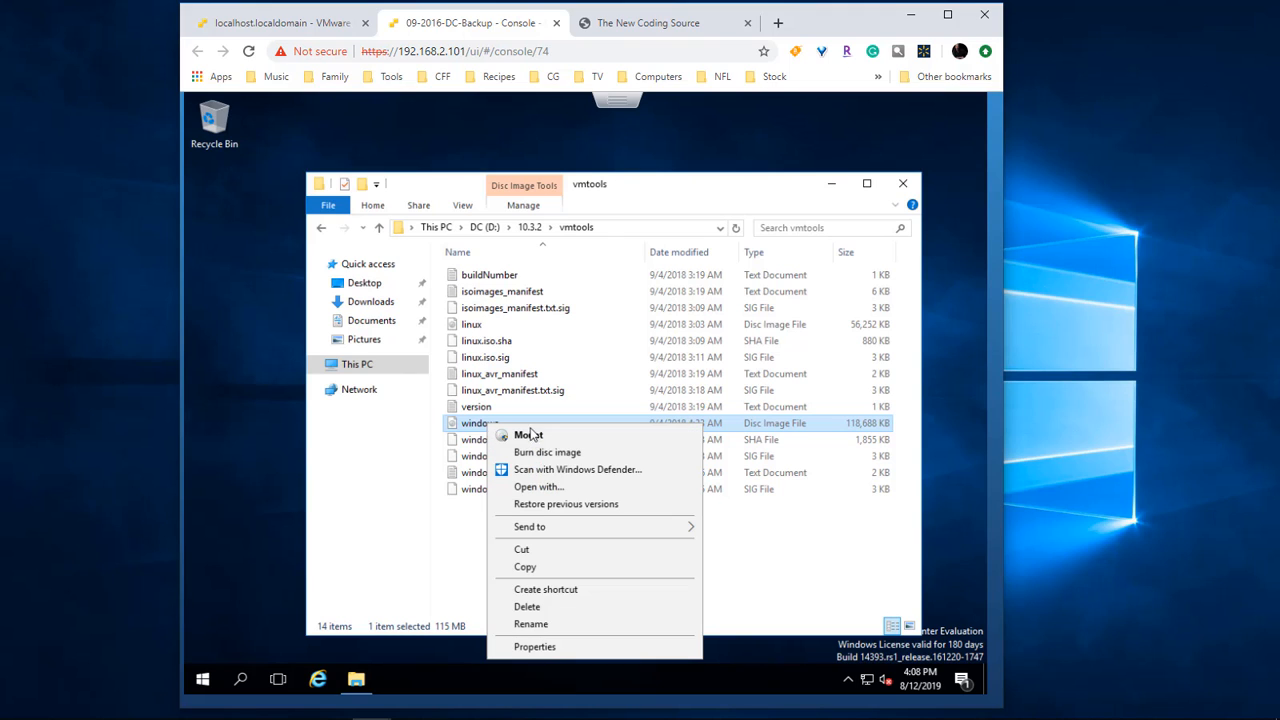
pyautogui.click(549, 437)
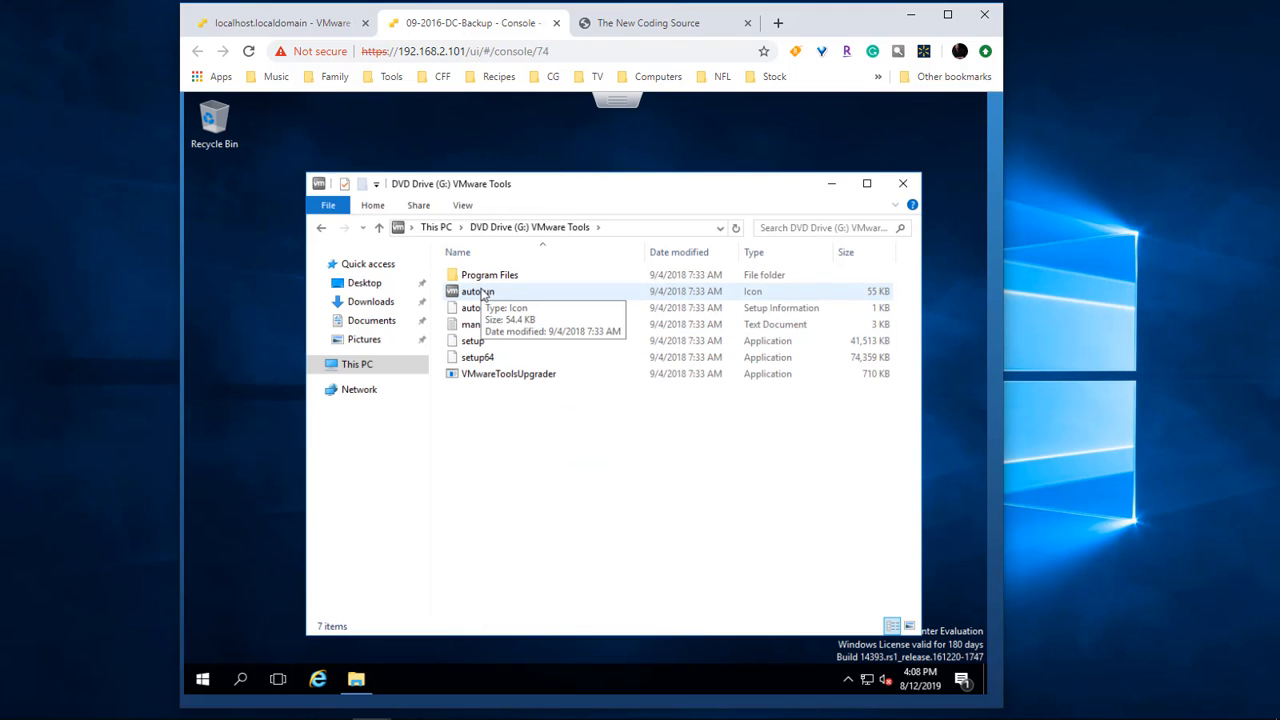
pyautogui.doubleClick(479, 360)
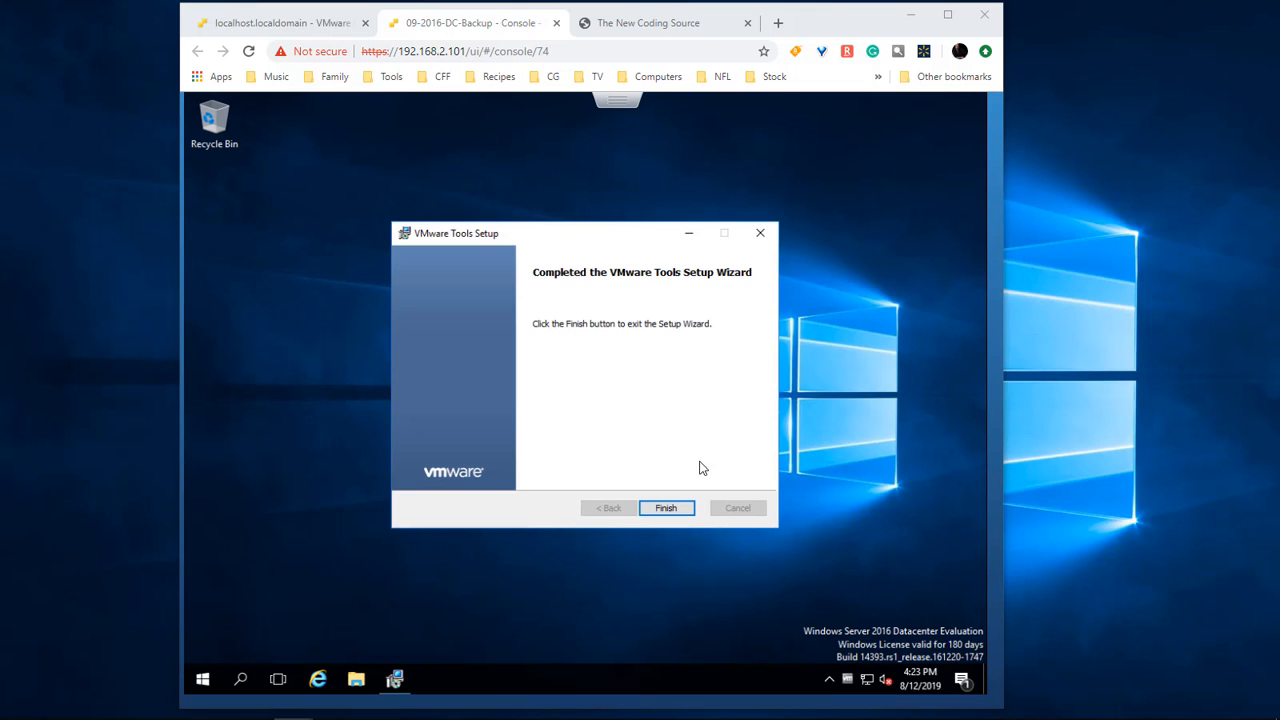
pyautogui.click(669, 505)
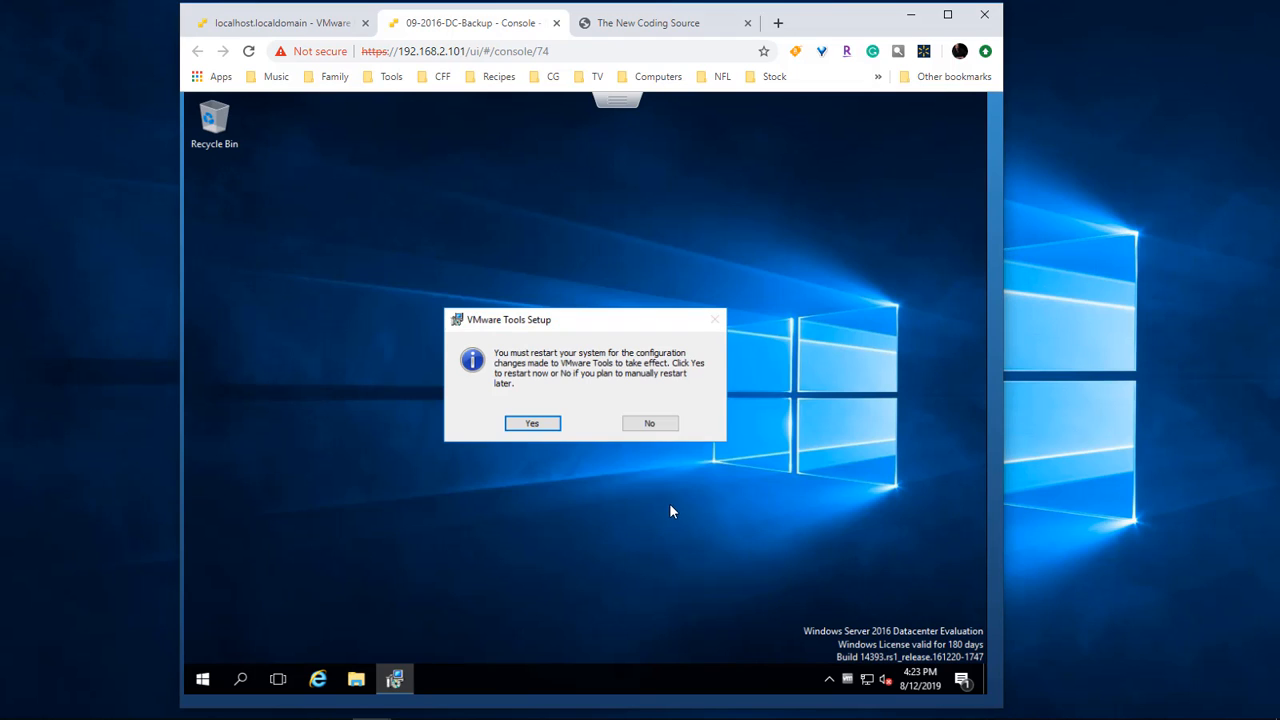
pyautogui.click(532, 424)
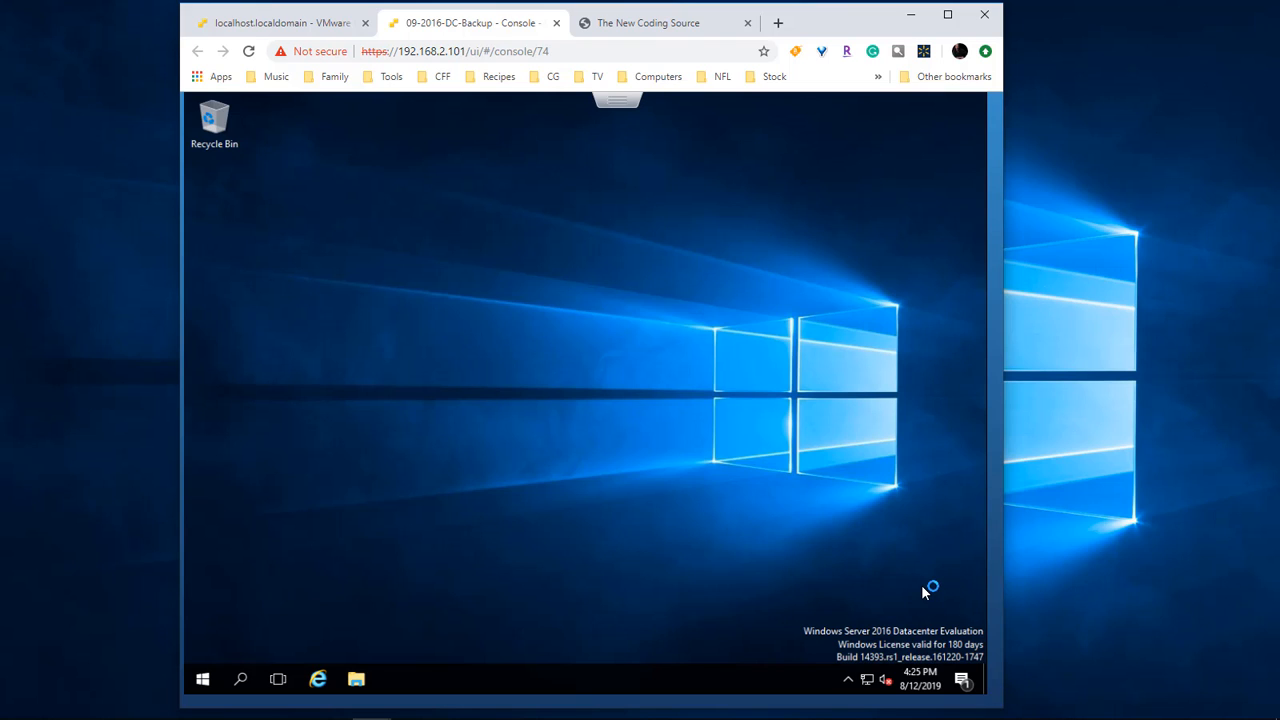
# Step: Refresh the host's VM list to confirm 8.01 GB used and the reported host name
pyautogui.click(291, 28)
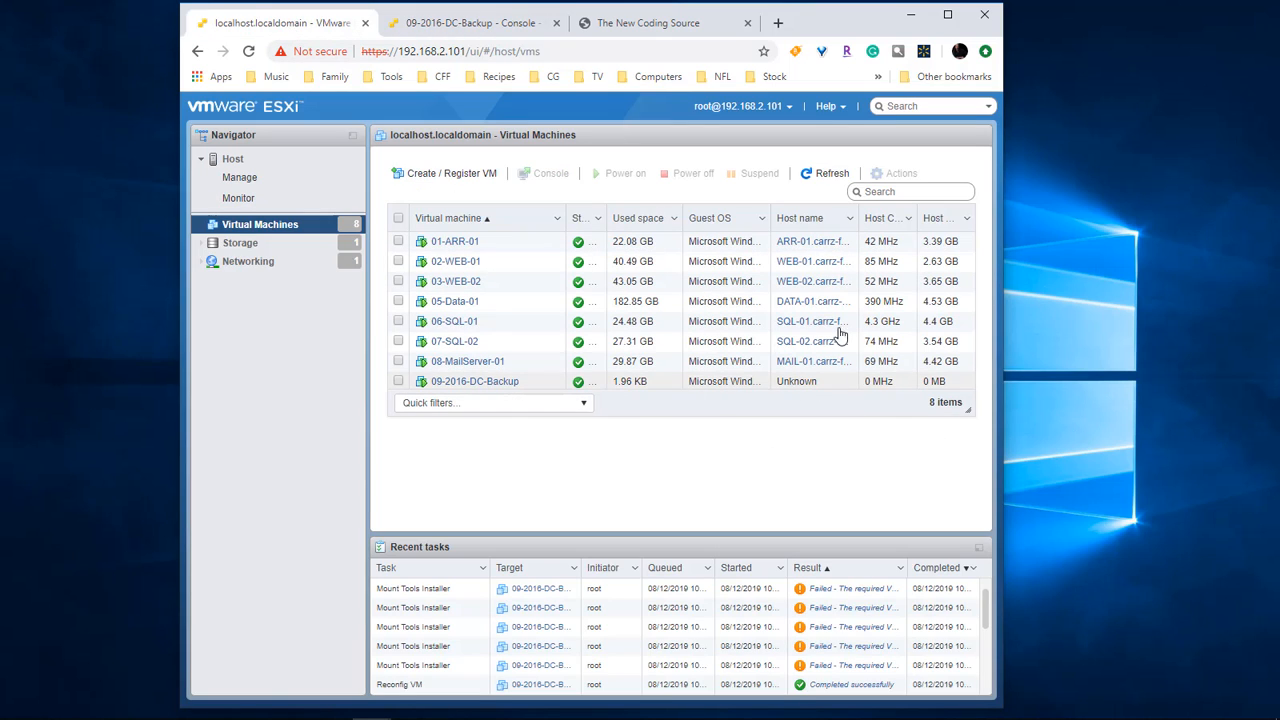
pyautogui.click(826, 174)
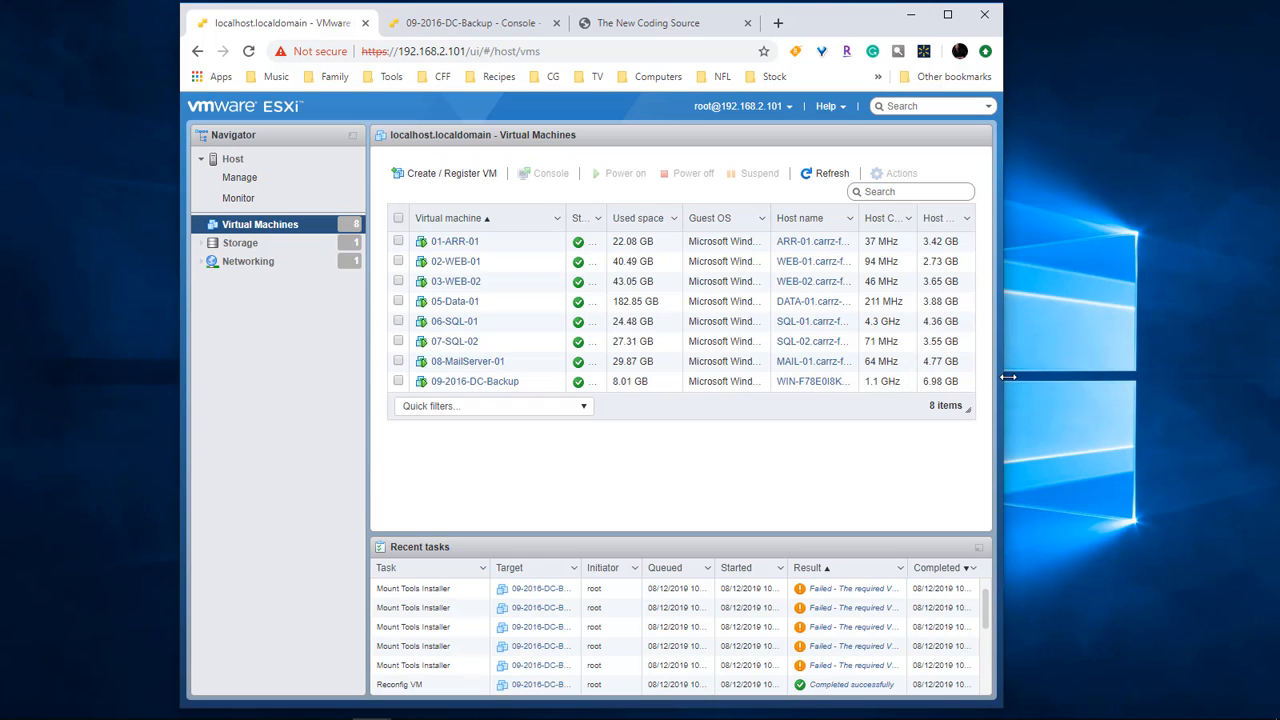
pyautogui.moveTo(1007, 377); pyautogui.dragTo(1004, 377)
# Step: Return to the 09-2016-DC-Backup console and widen the browser window
pyautogui.click(455, 23)
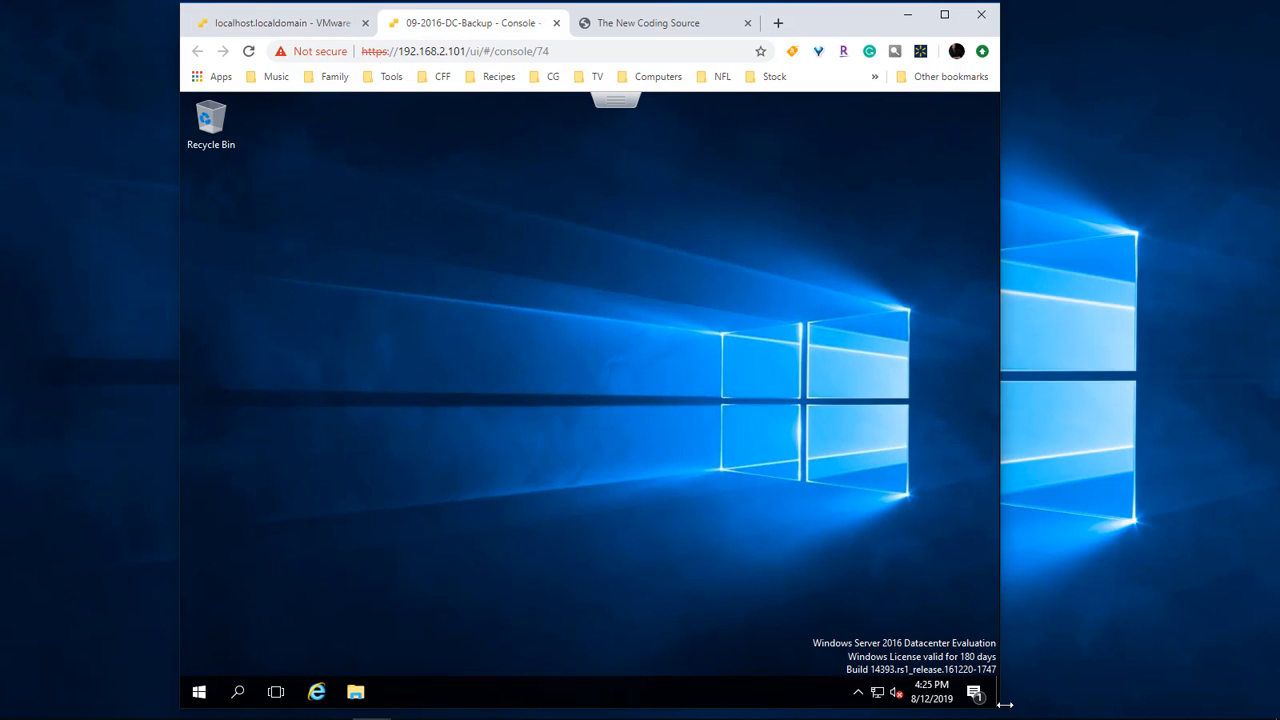
pyautogui.moveTo(1003, 703); pyautogui.dragTo(1203, 689)
pyautogui.moveTo(178, 571); pyautogui.dragTo(61, 571)
pyautogui.moveTo(1201, 566); pyautogui.dragTo(1083, 563)
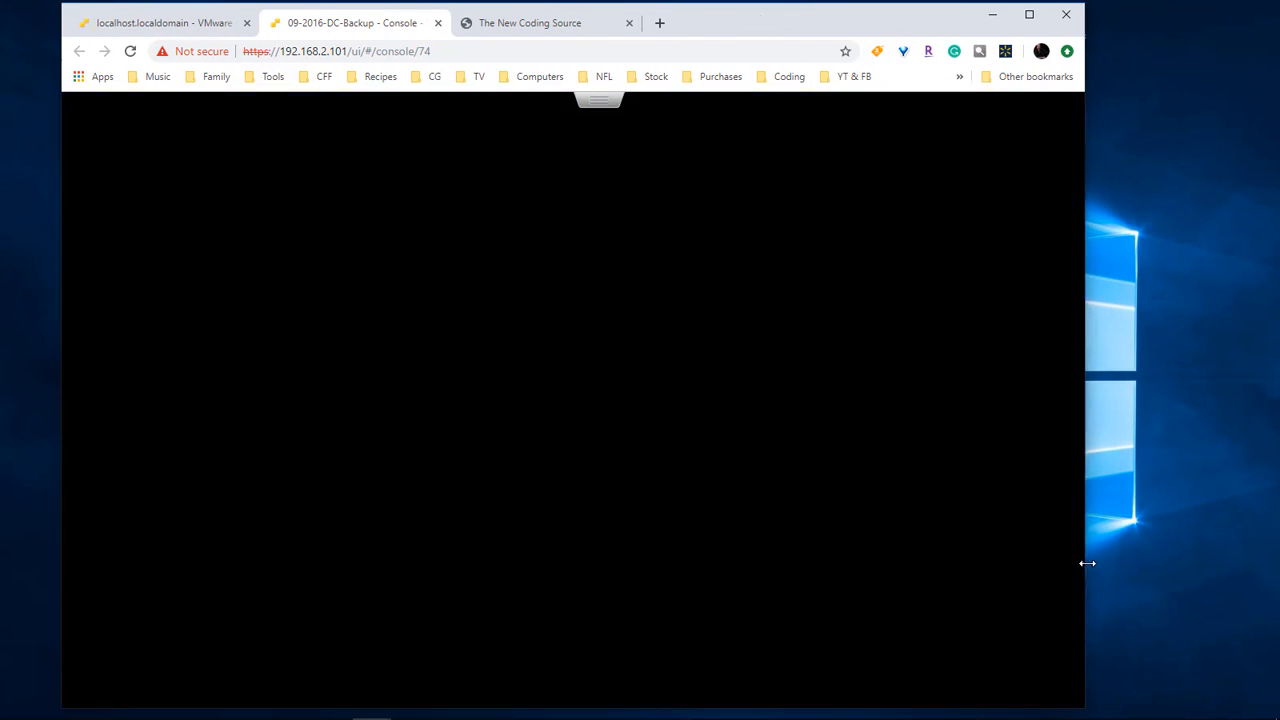
pyautogui.moveTo(690, 18); pyautogui.dragTo(780, 20)
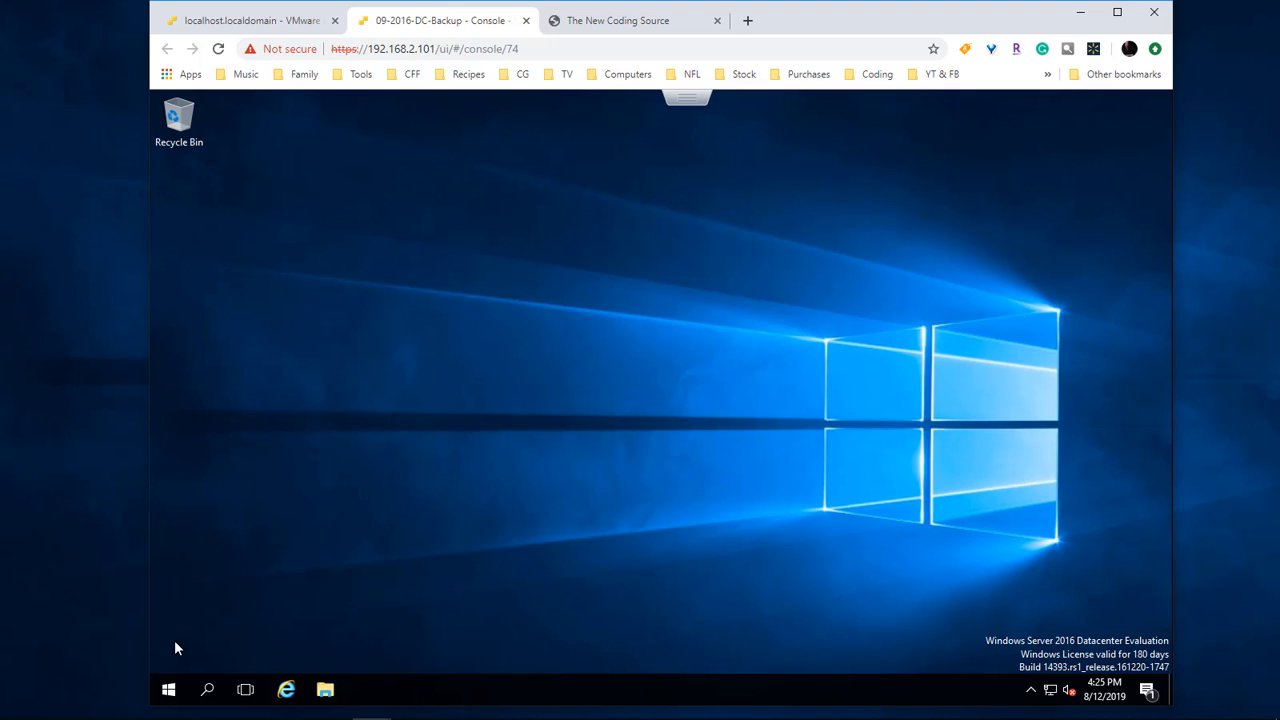
# Step: Open the computer name editor from the Win+X System page
pyautogui.rightClick(167, 692)
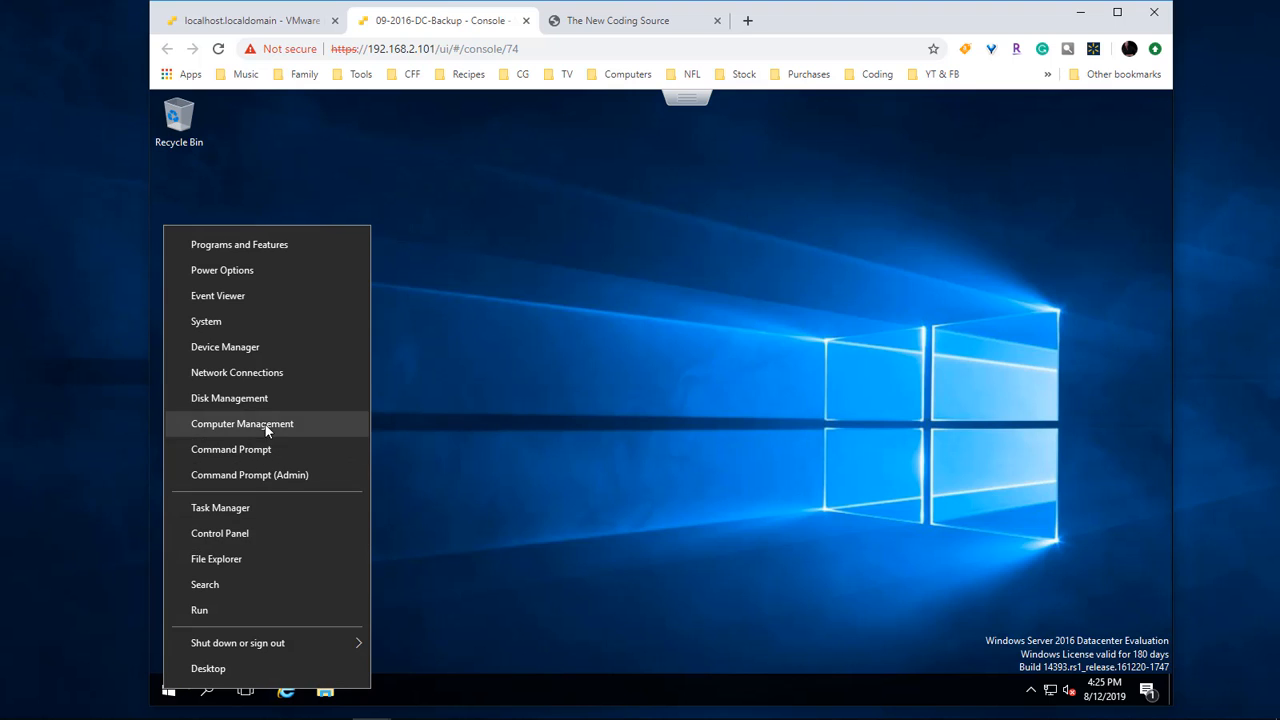
pyautogui.click(226, 321)
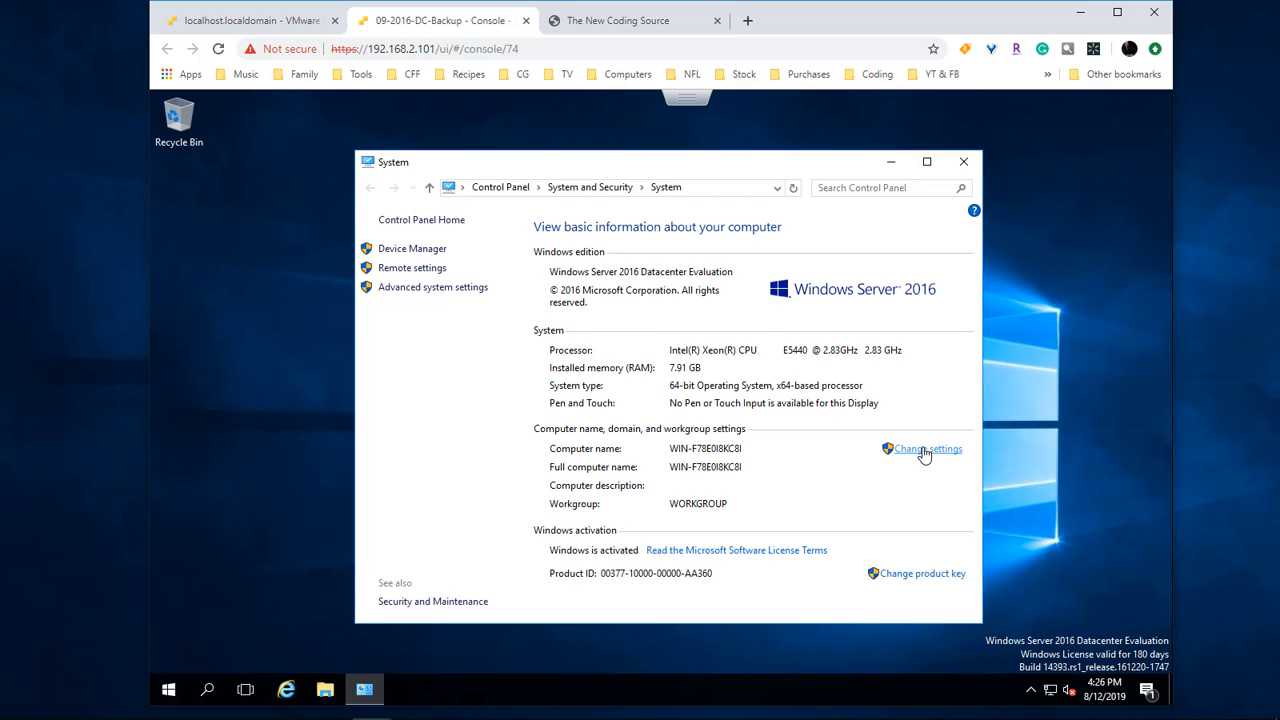
pyautogui.click(925, 452)
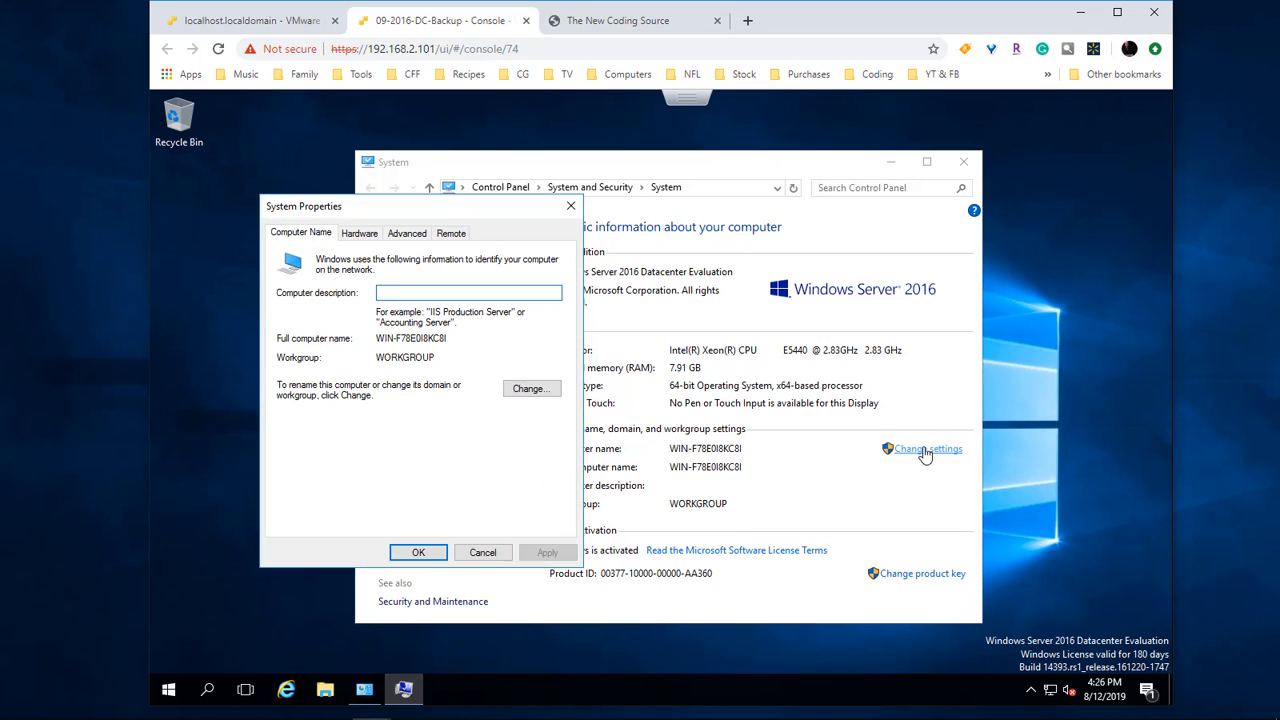
pyautogui.click(529, 390)
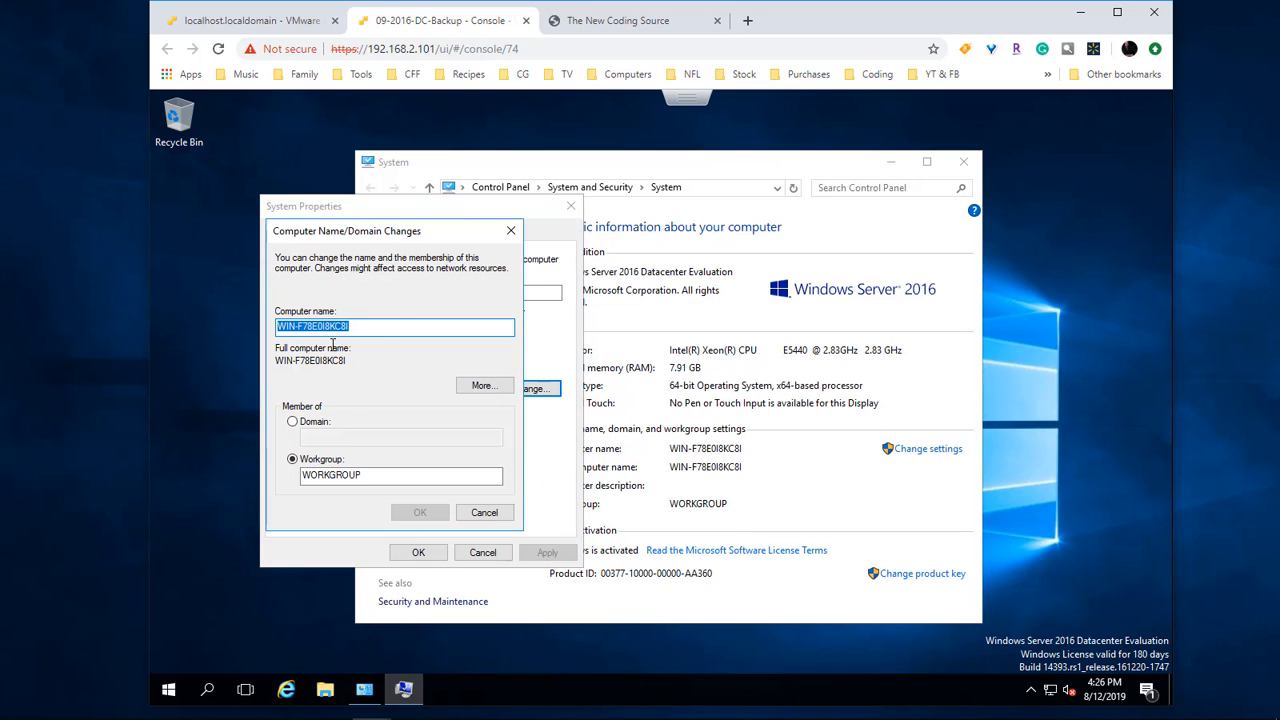
# Step: Rename the computer to CARRZ-2016-2 and restart the server now
pyautogui.click(378, 327)
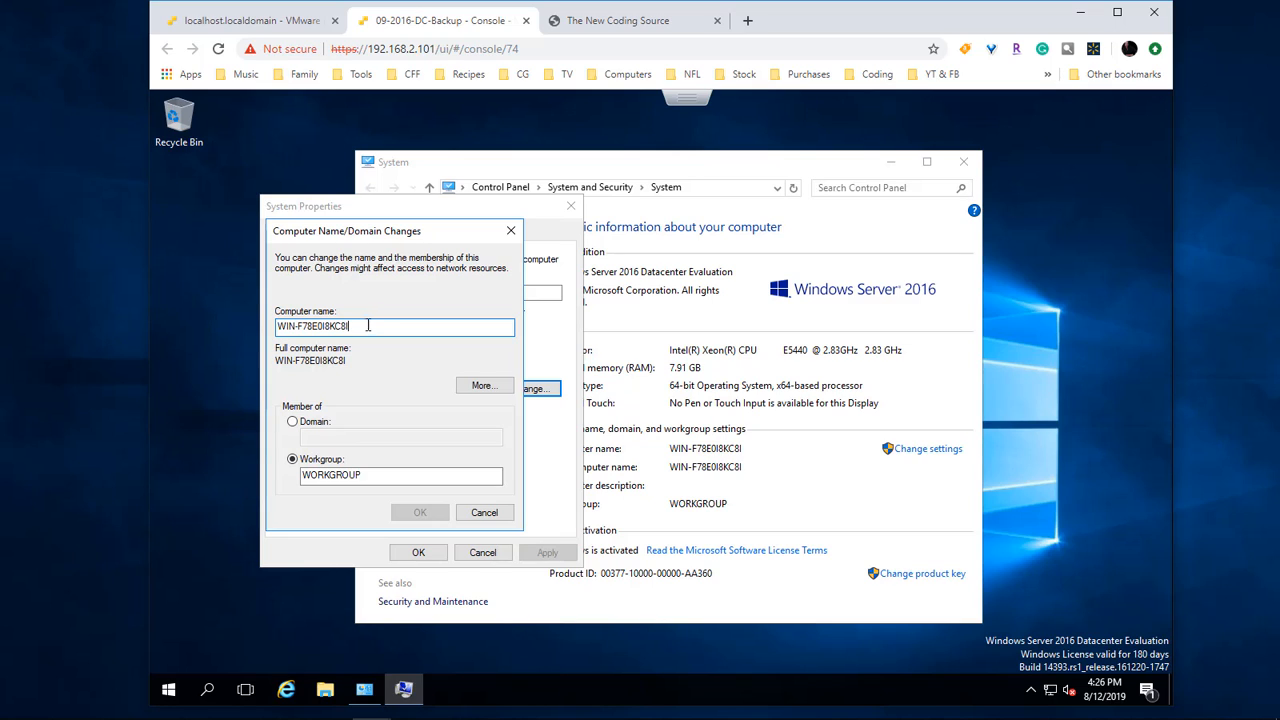
pyautogui.doubleClick(368, 325)
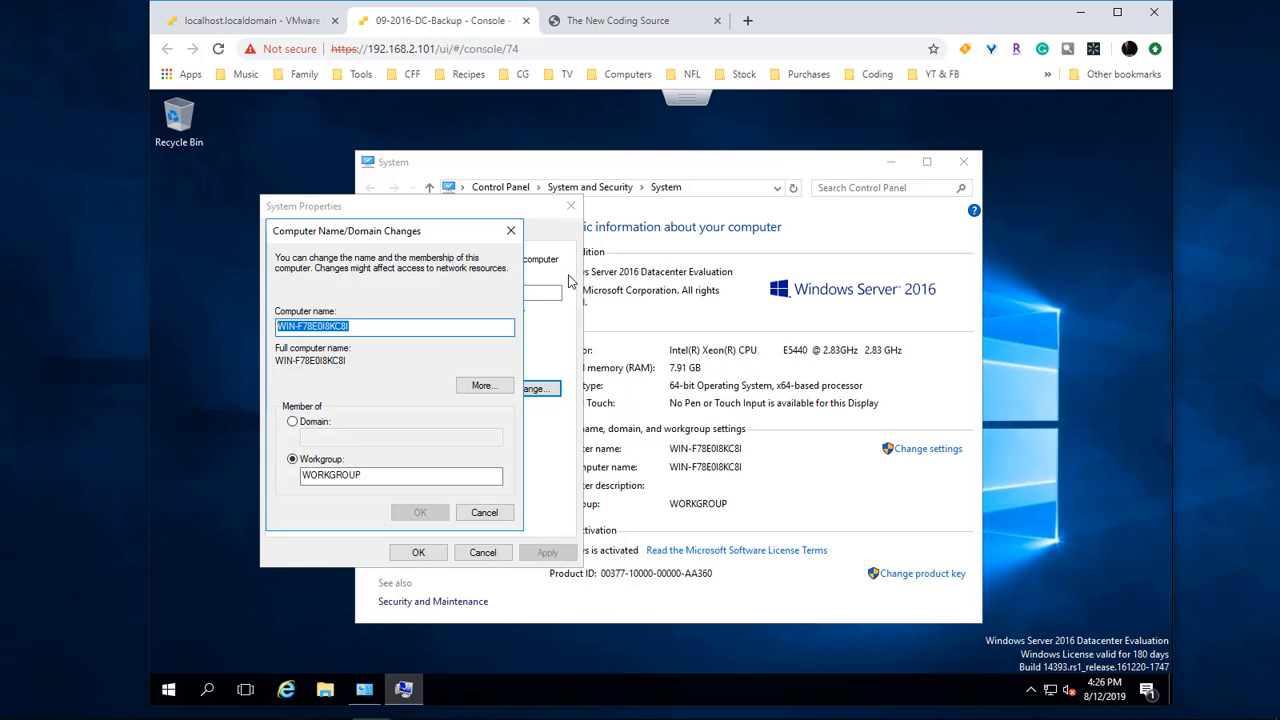
pyautogui.write('CARRZ-2016-2')
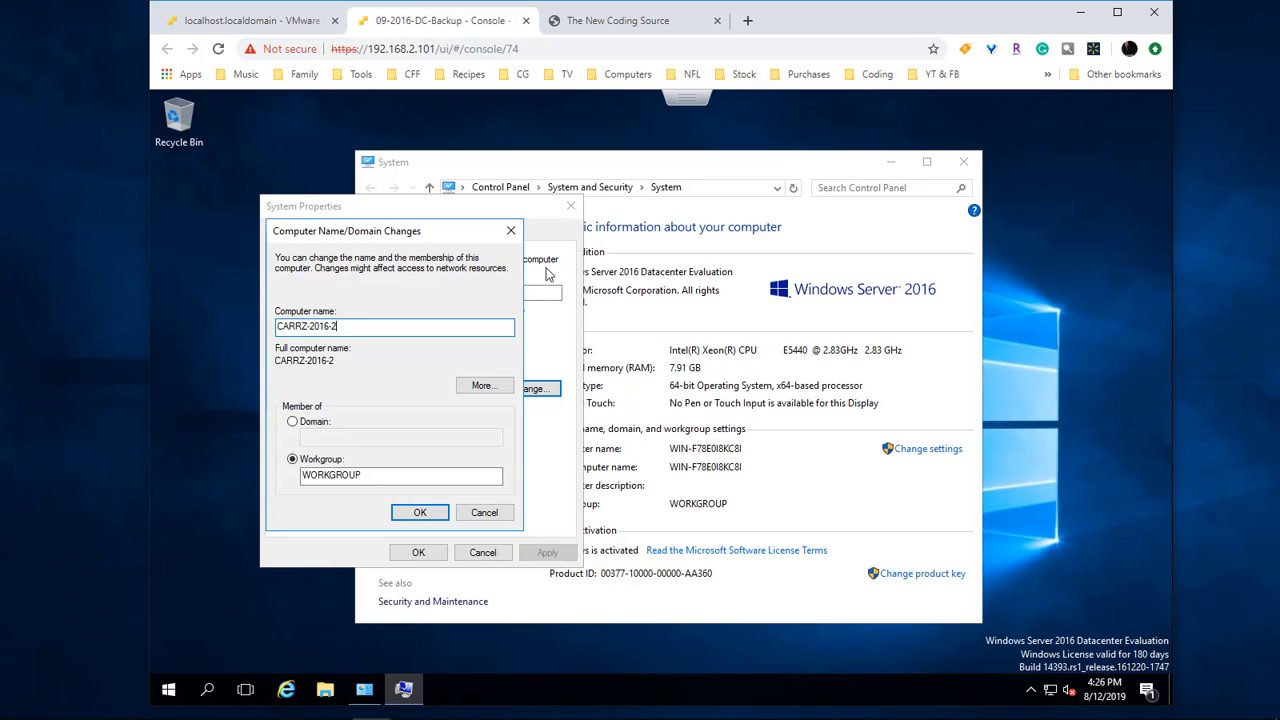
pyautogui.click(420, 512)
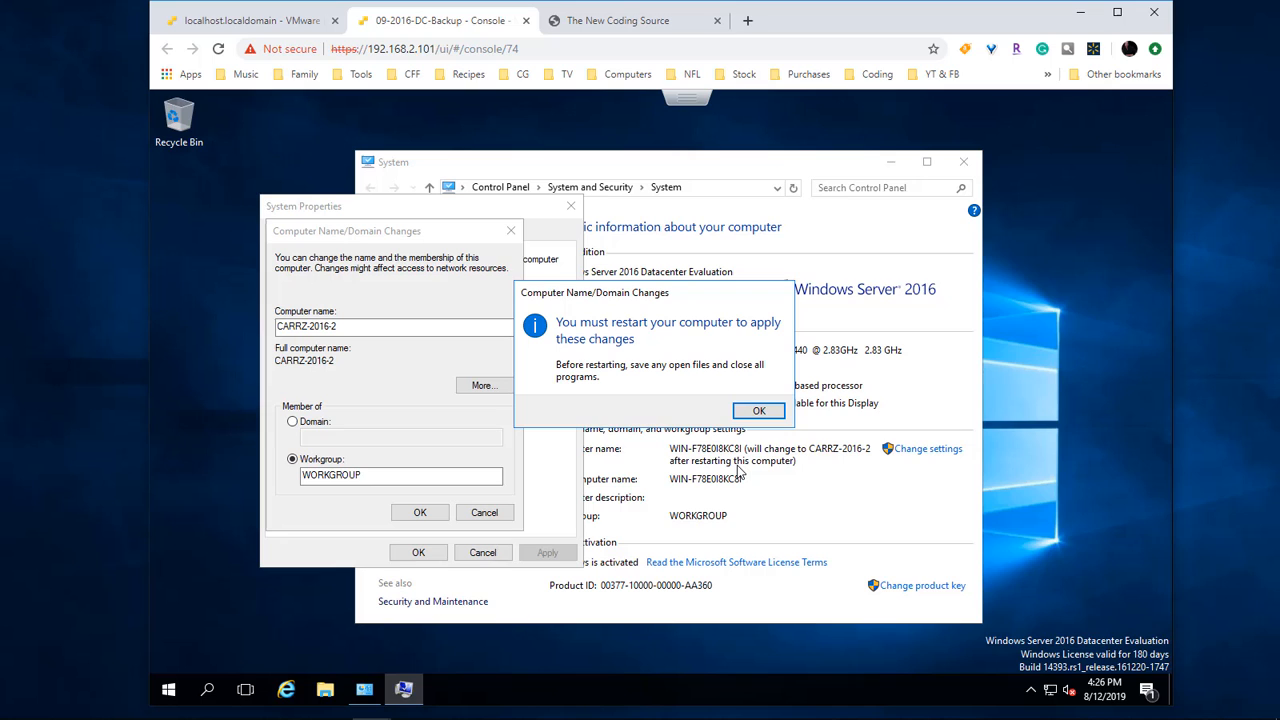
pyautogui.click(770, 412)
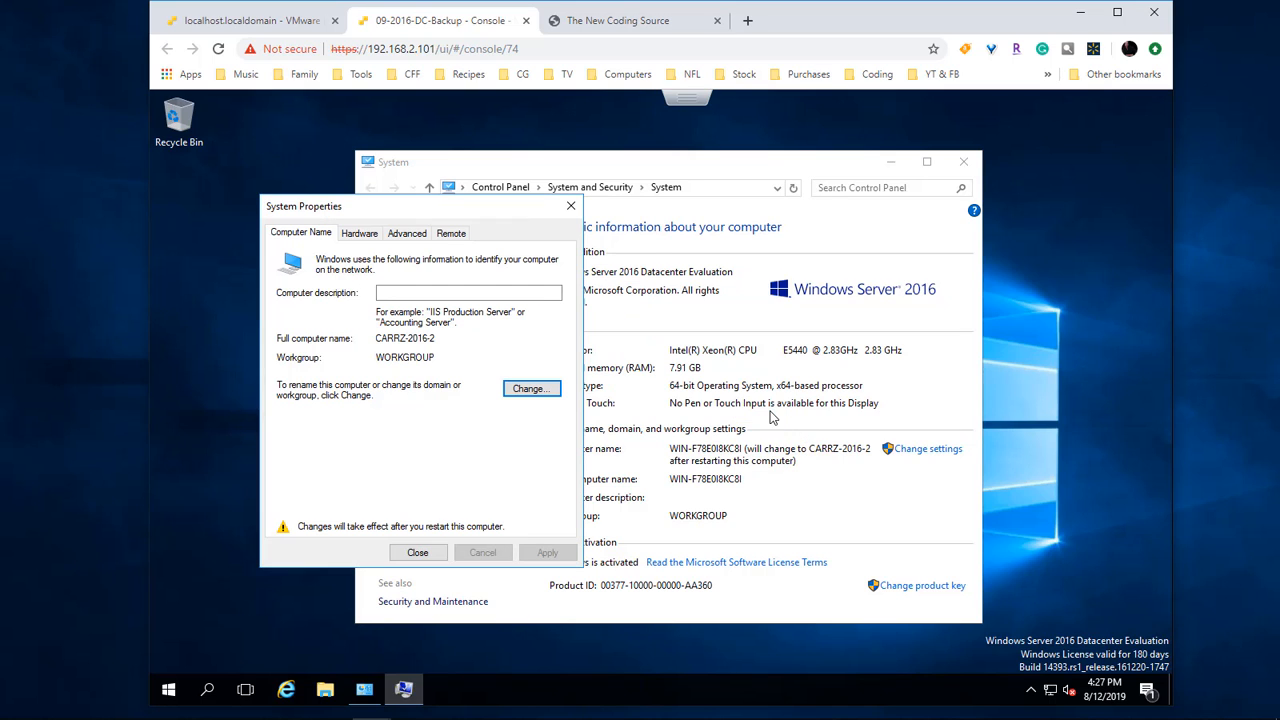
pyautogui.click(417, 552)
pyautogui.click(662, 405)
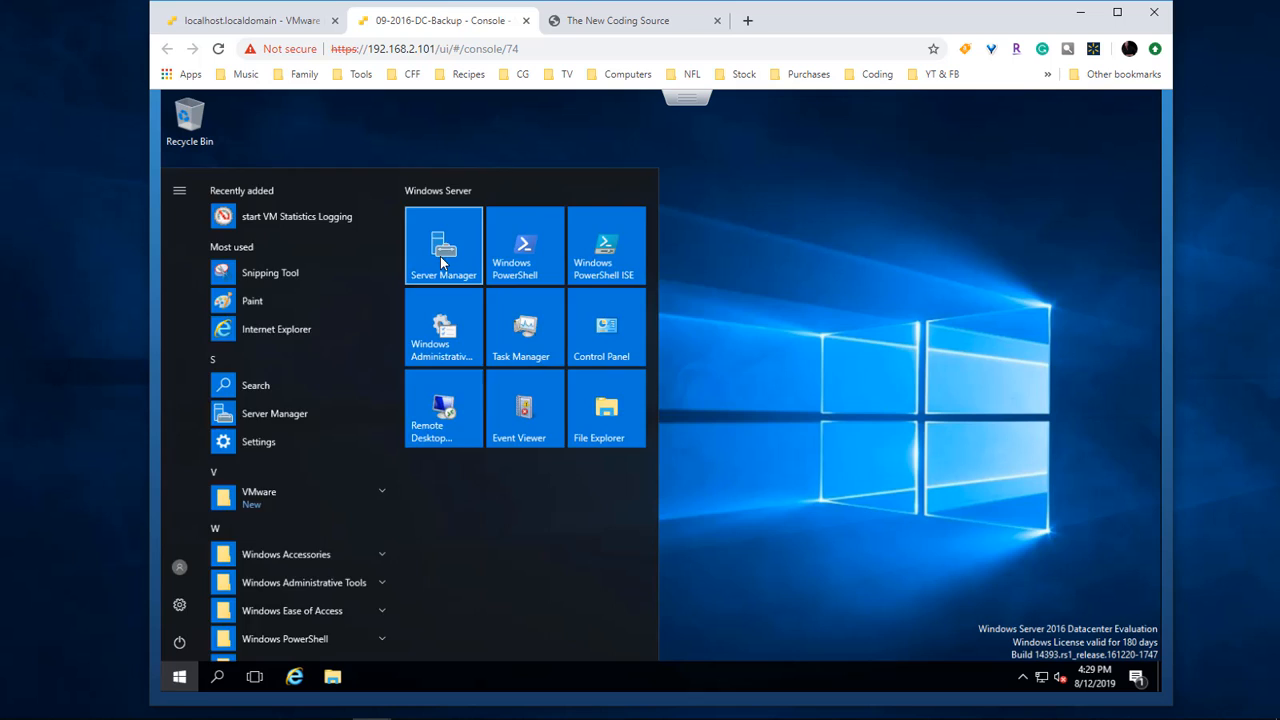
# Step: Open the Ethernet0 adapter properties through Network and Sharing Center's adapter settings
pyautogui.click(442, 260)
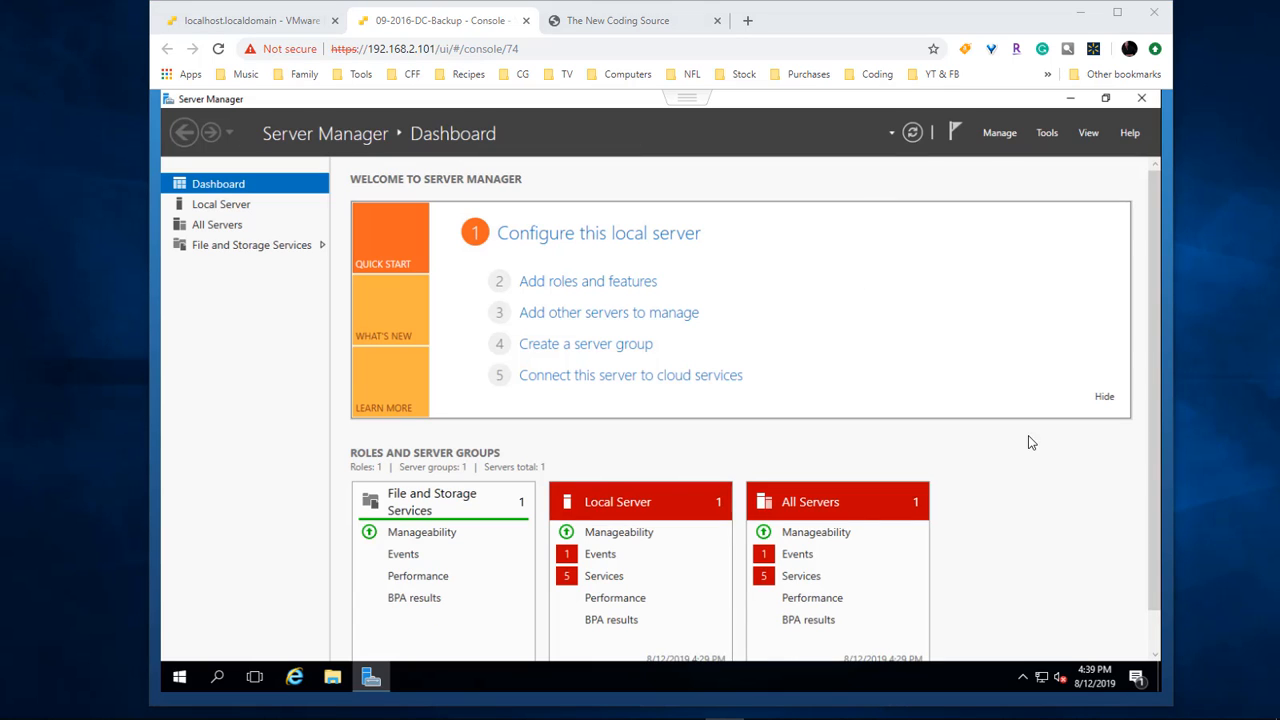
pyautogui.rightClick(1041, 677)
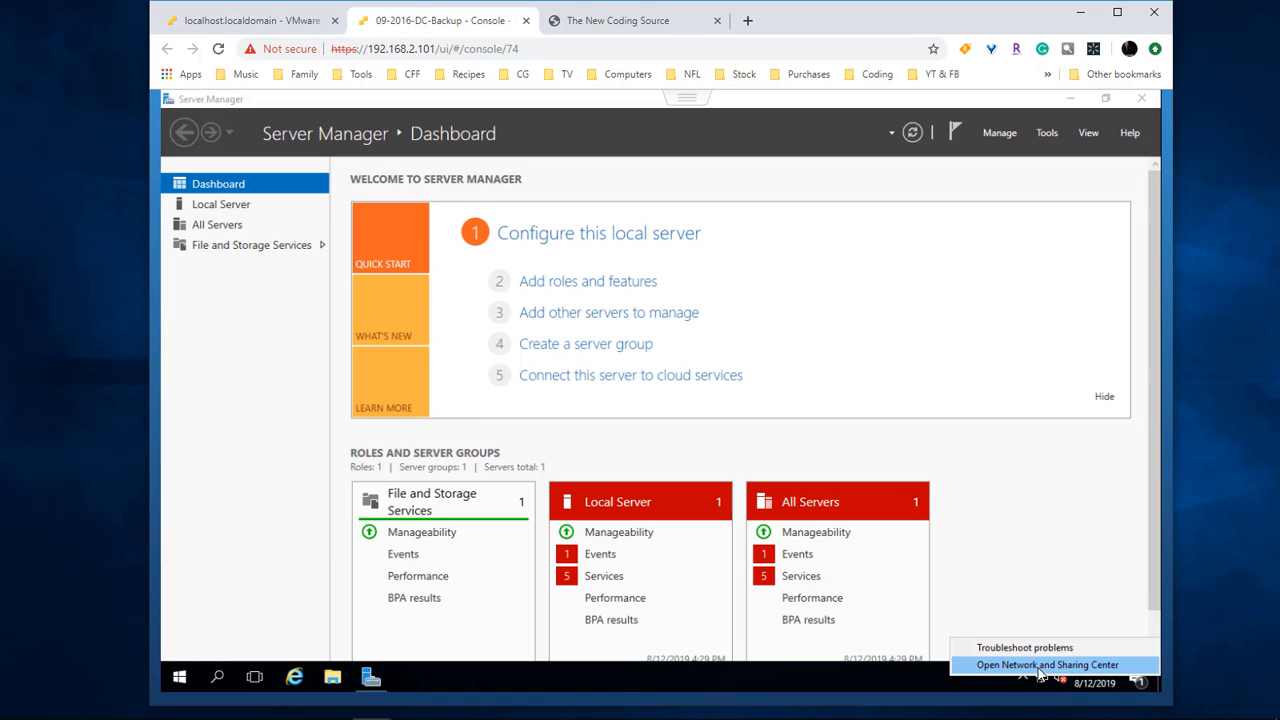
pyautogui.click(1040, 667)
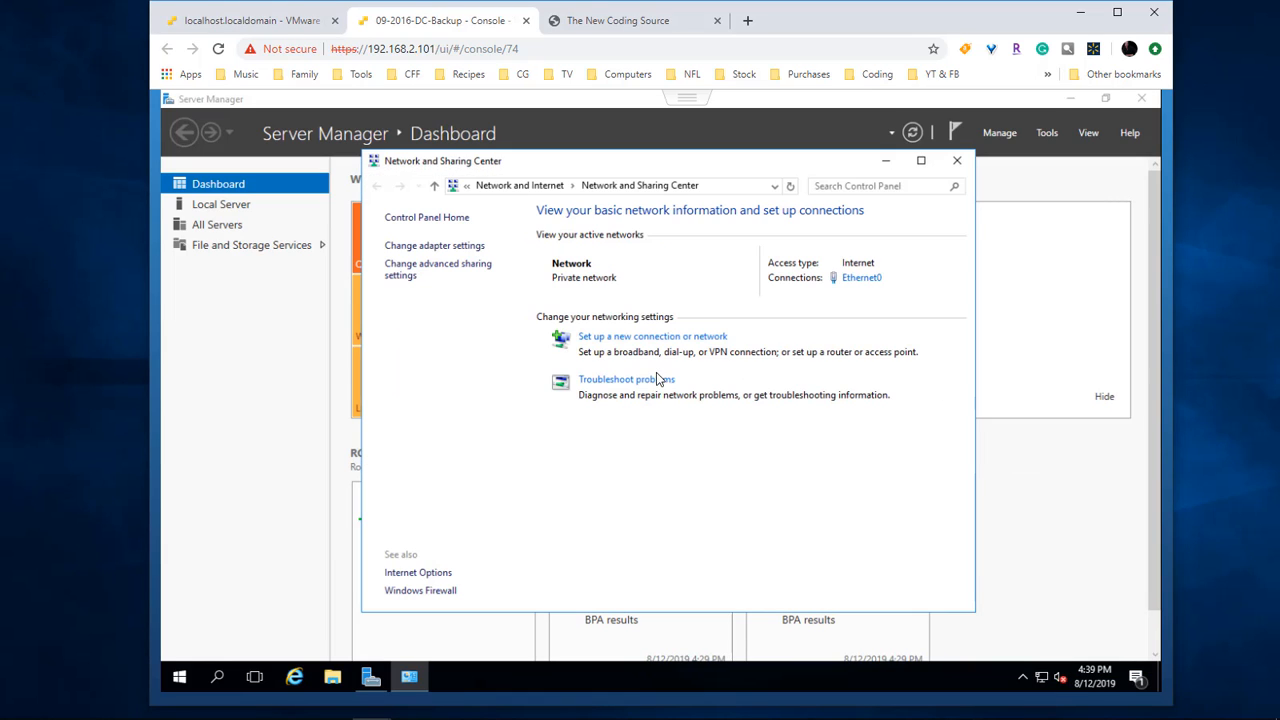
pyautogui.click(423, 250)
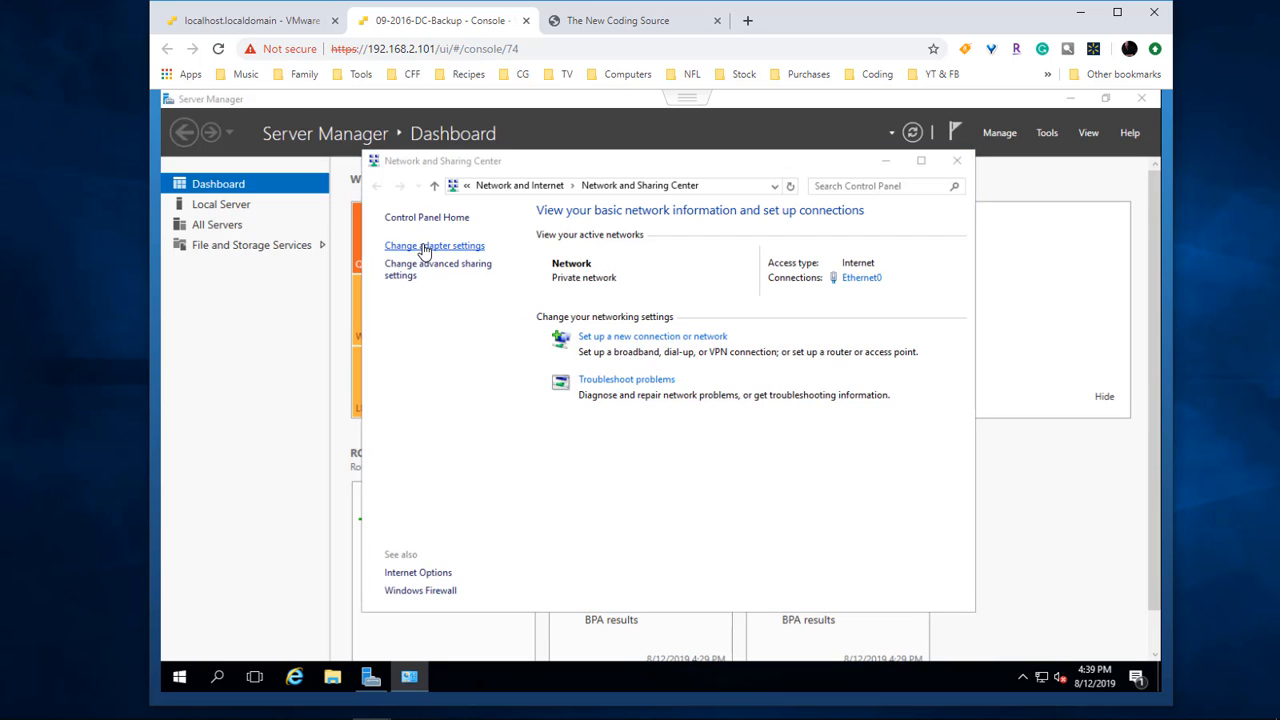
pyautogui.rightClick(459, 280)
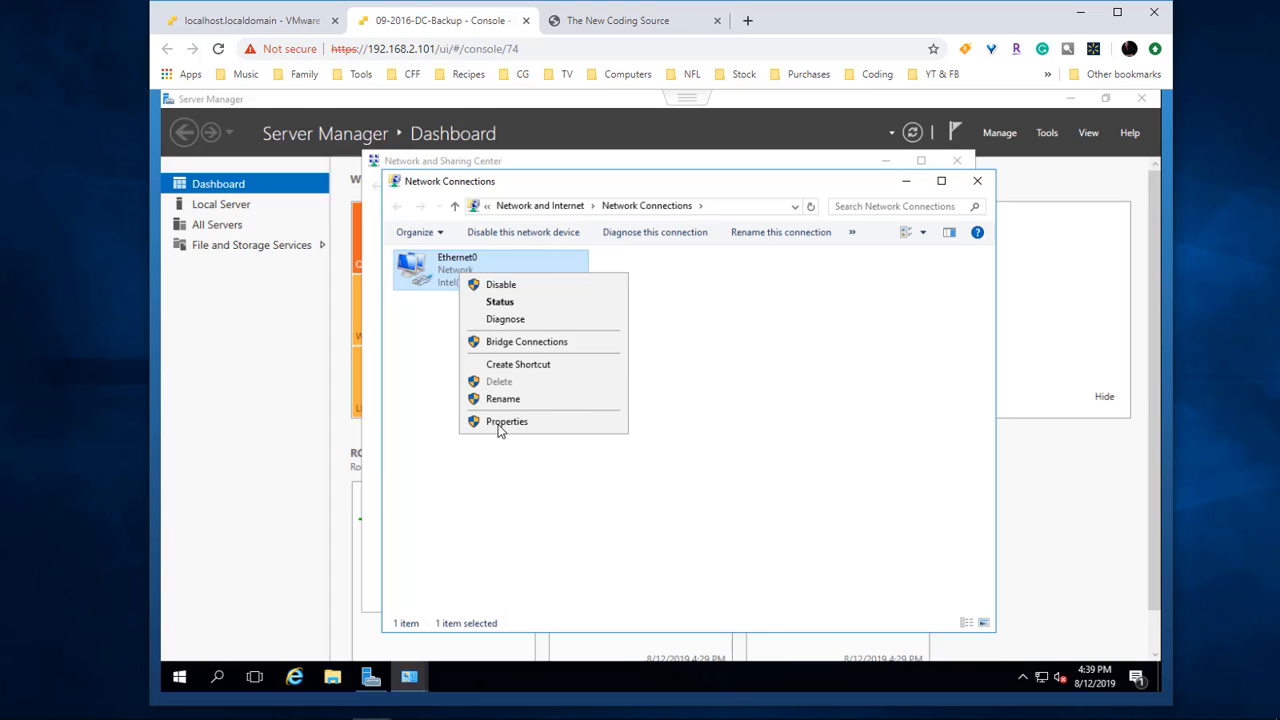
pyautogui.click(506, 421)
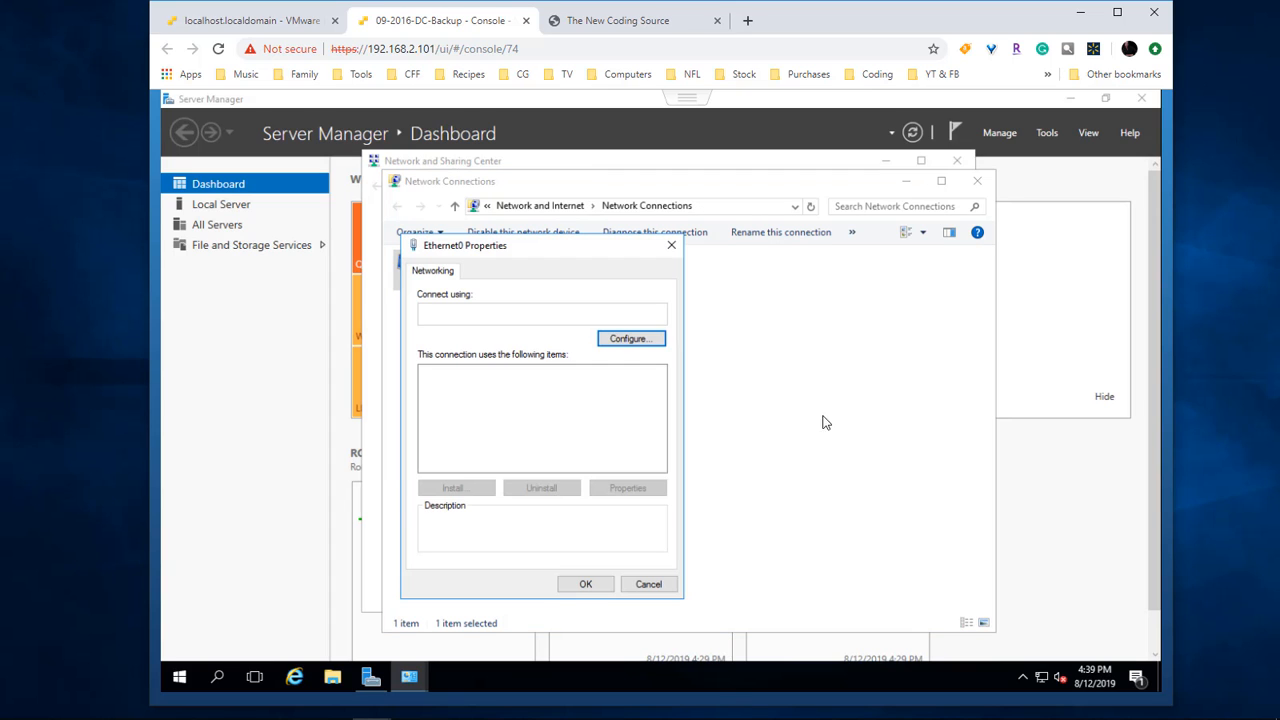
# Step: Delete the address 90 line from the DC Forest IP List notes and uncheck IPv6 on Ethernet0
pyautogui.moveTo(721, 717)
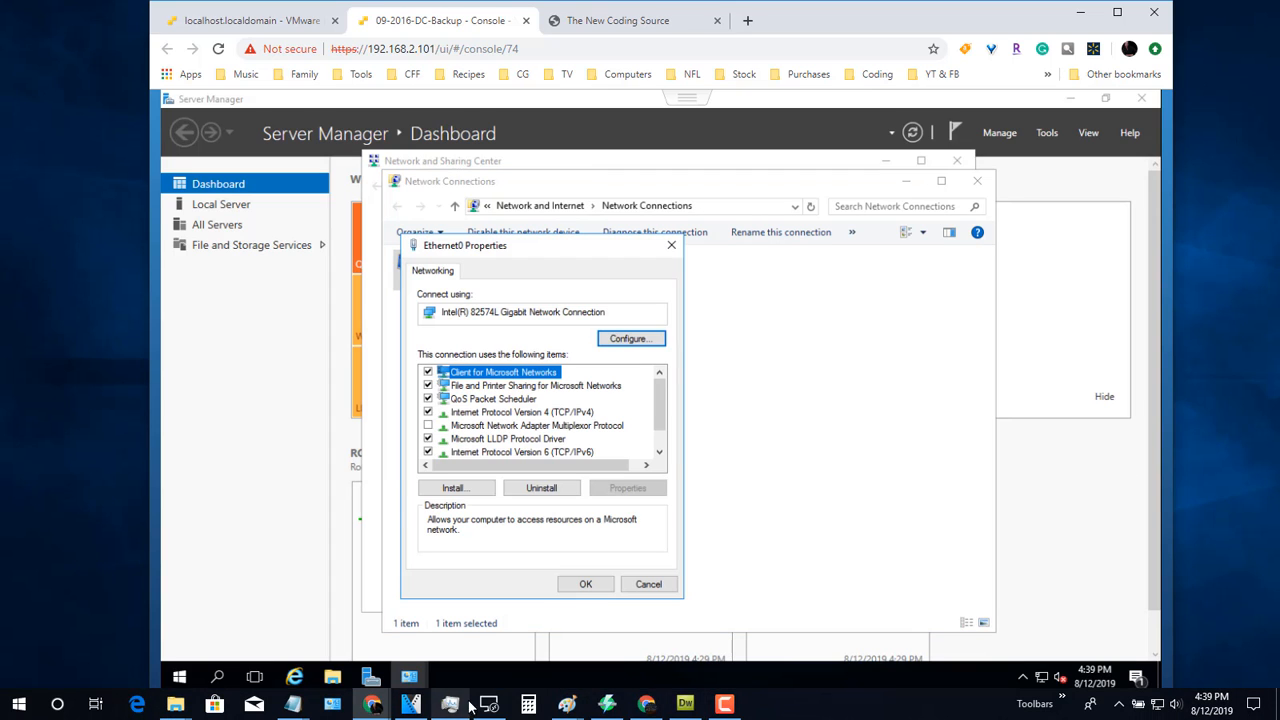
pyautogui.moveTo(292, 705)
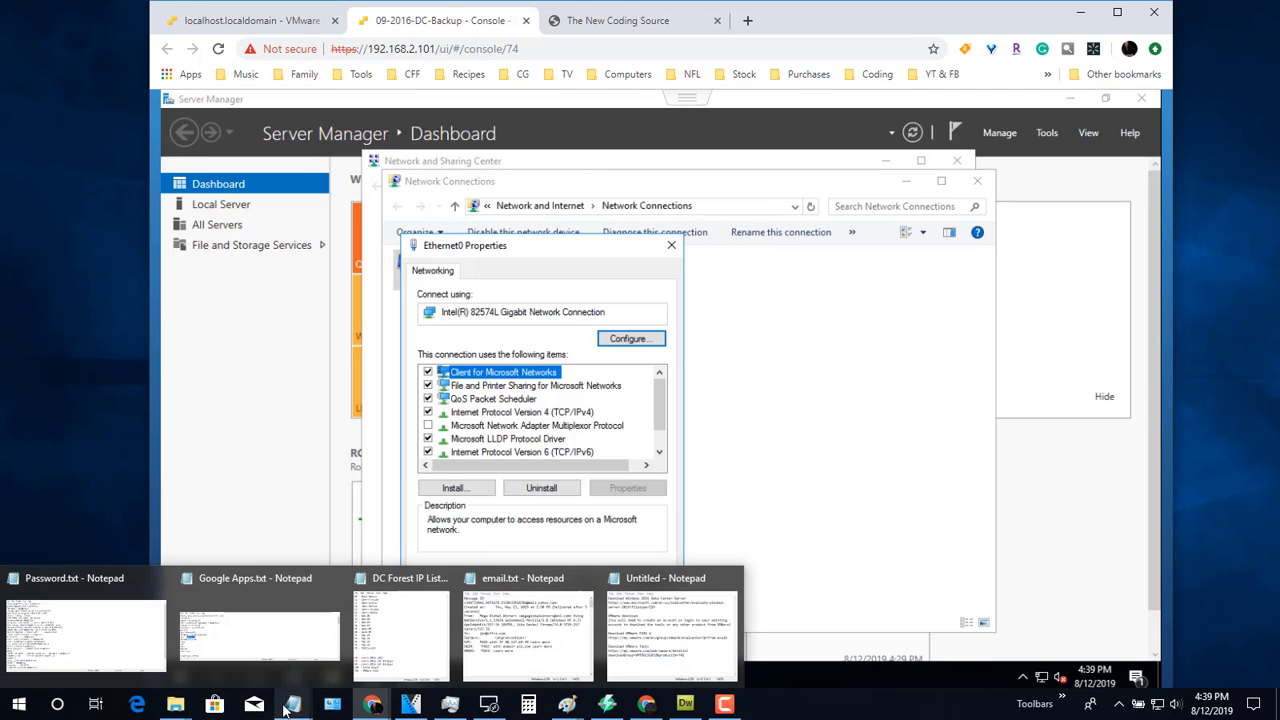
pyautogui.click(415, 620)
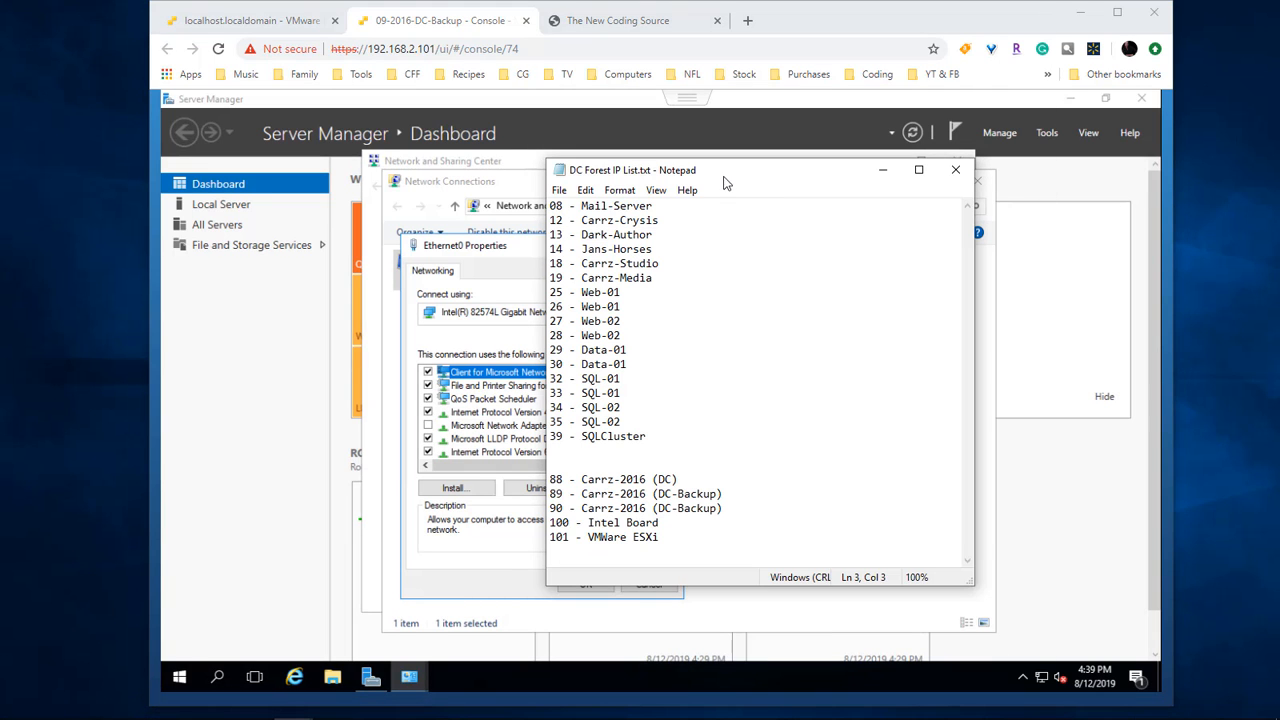
pyautogui.moveTo(725, 171); pyautogui.dragTo(917, 166)
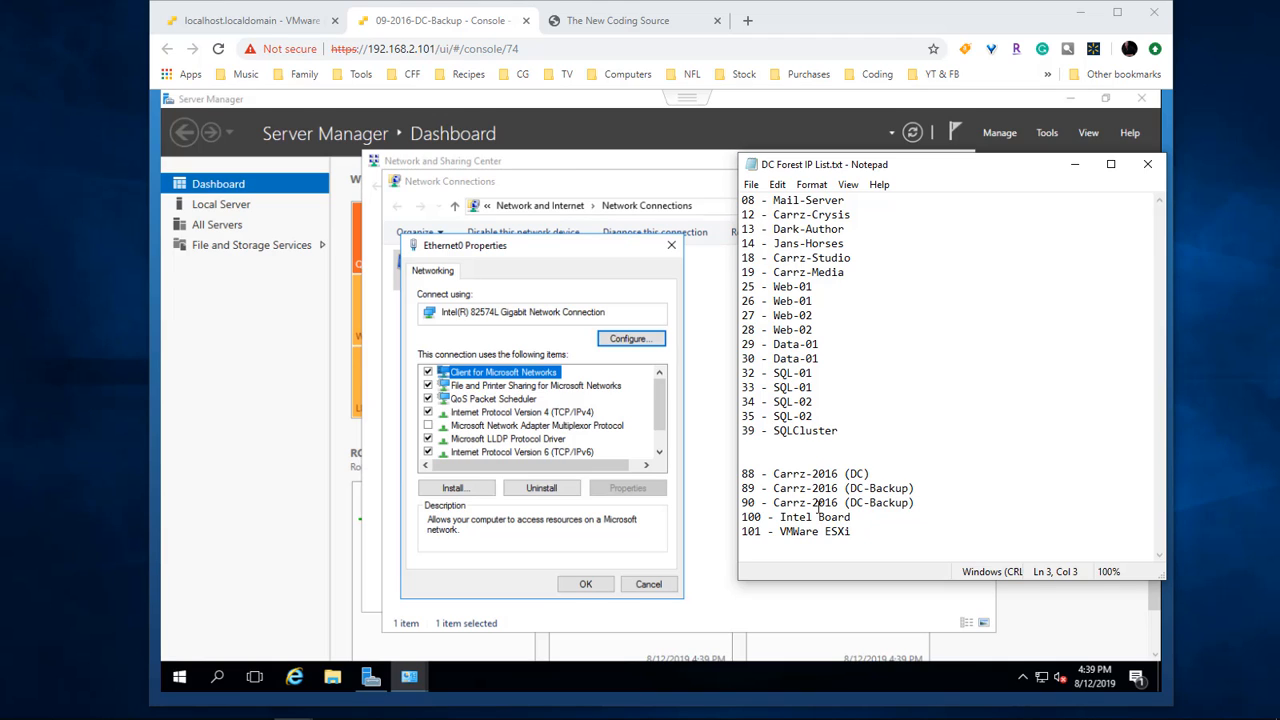
pyautogui.moveTo(933, 507); pyautogui.dragTo(729, 507)
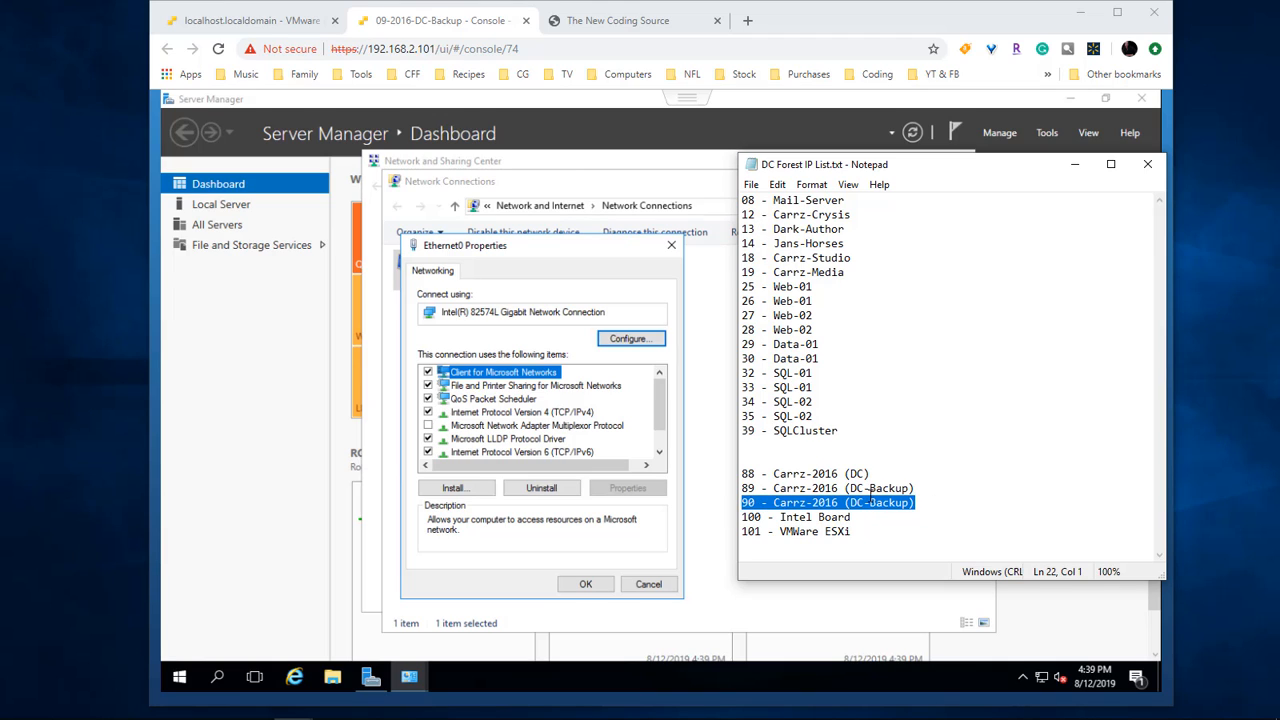
pyautogui.press('BackSpace')
pyautogui.press('BackSpace')
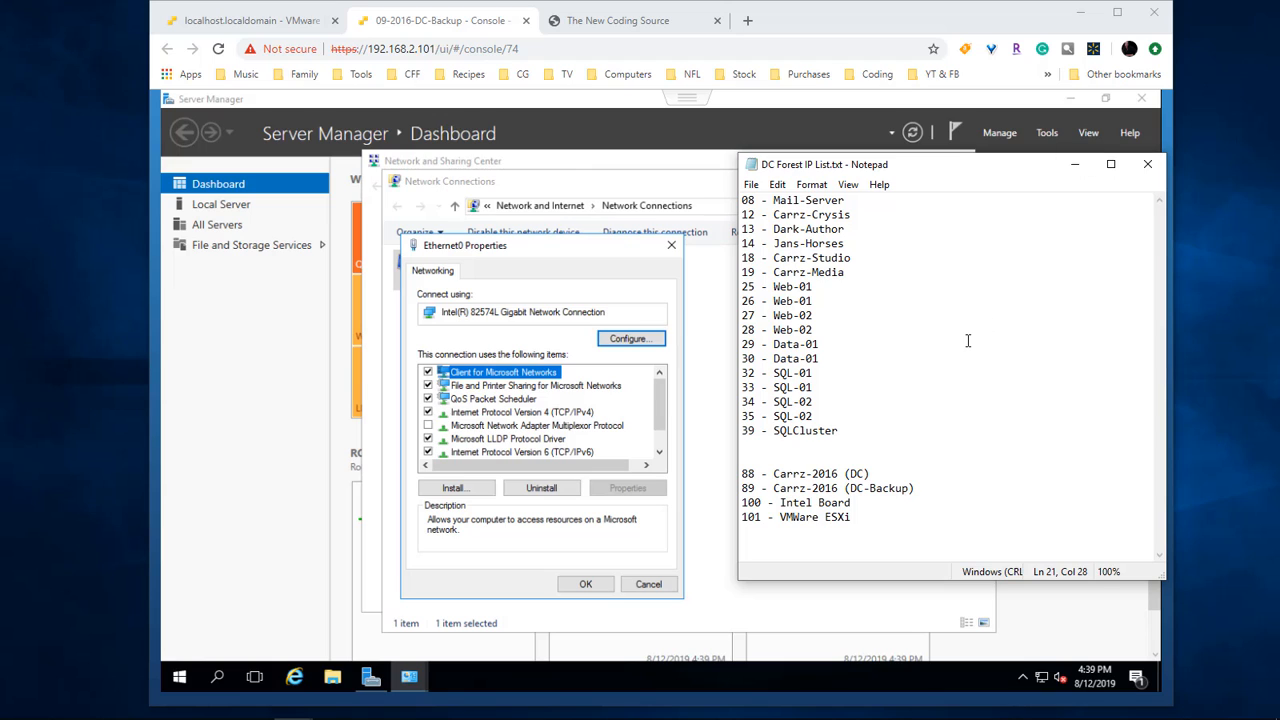
pyautogui.click(1074, 164)
pyautogui.click(428, 453)
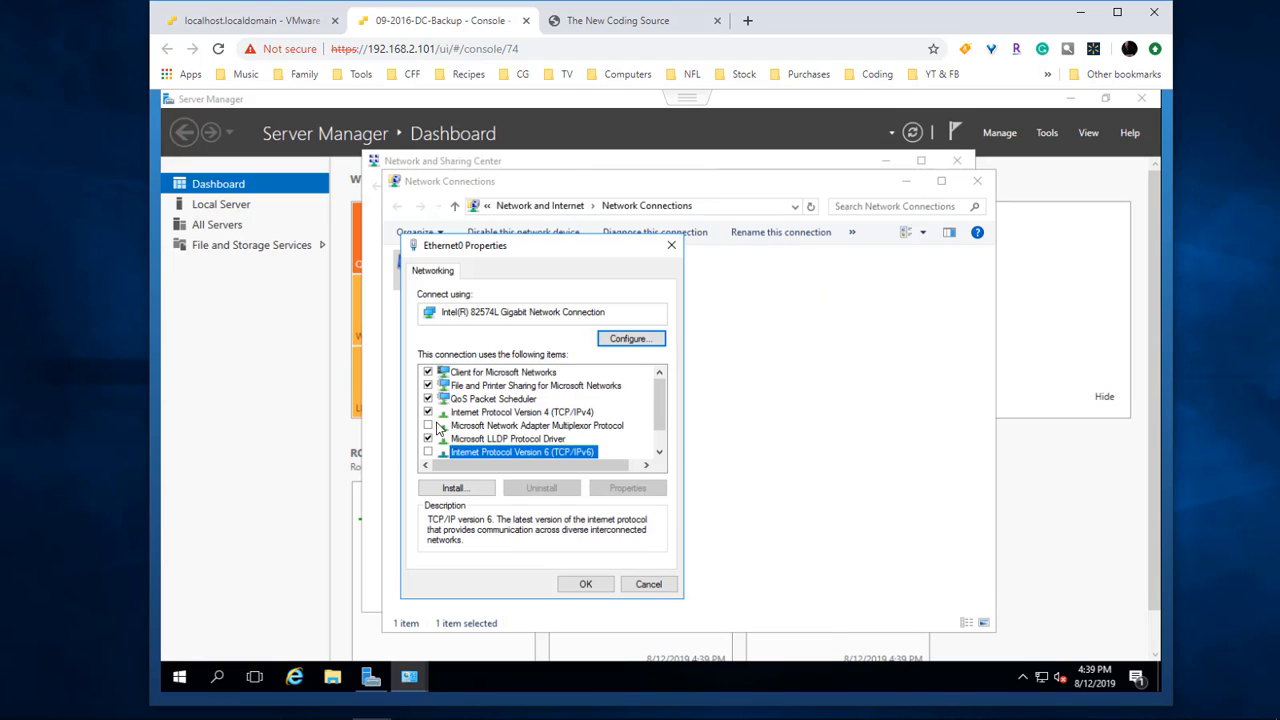
# Step: Give Ethernet0 the static IPv4 address 192.168.2.89, entering 192.168.2.1 in the next address field
pyautogui.doubleClick(555, 416)
pyautogui.click(518, 420)
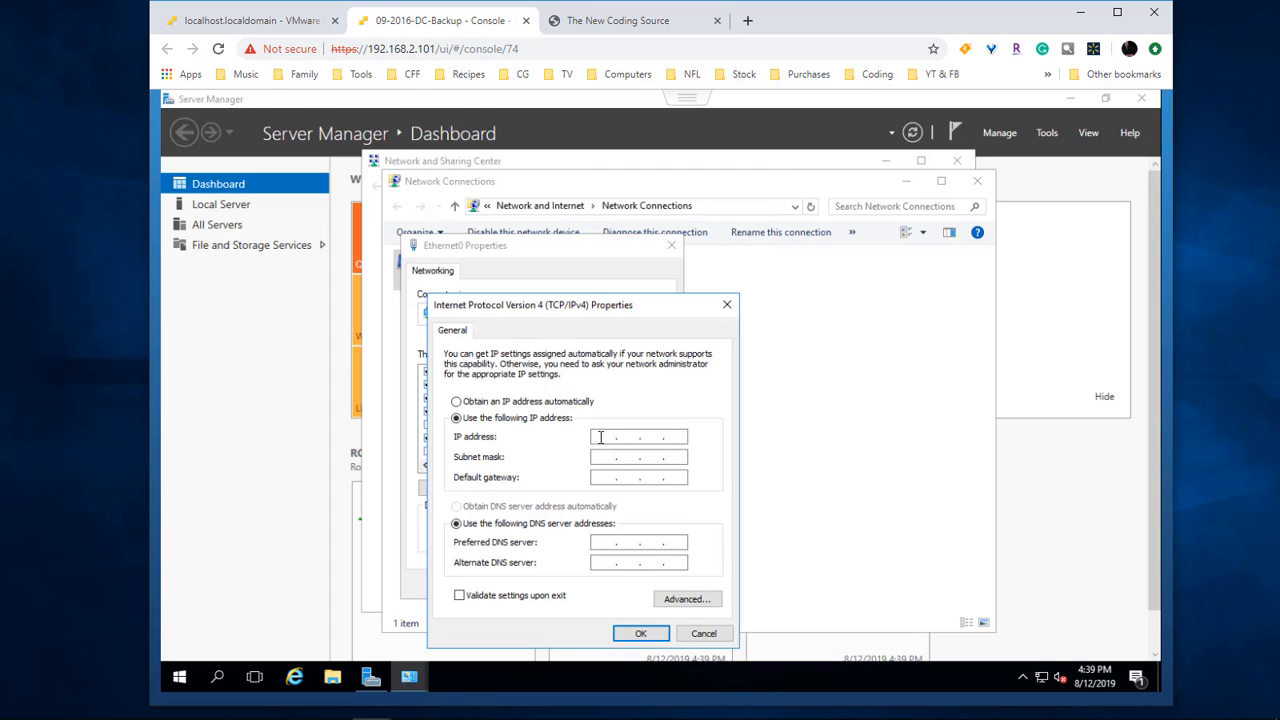
pyautogui.write('192.168.2.89')
pyautogui.press('Tab')
pyautogui.press('Tab')
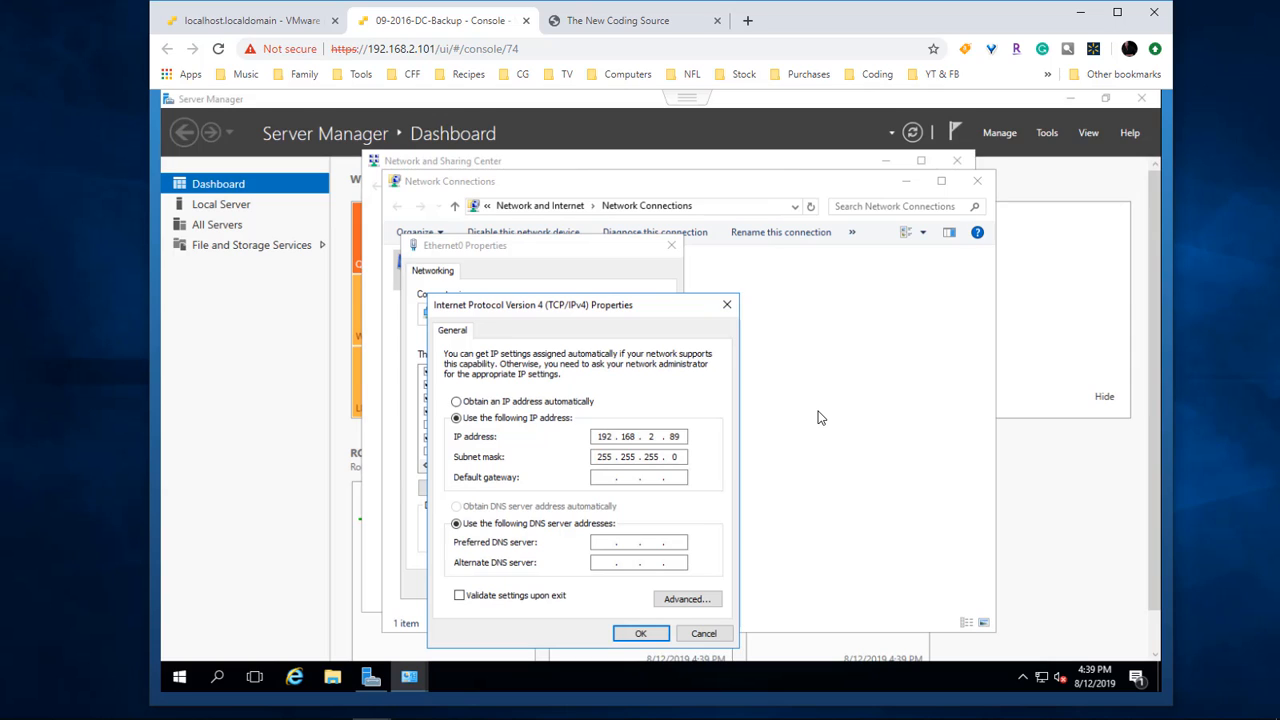
pyautogui.write('192.168.2.1')
pyautogui.press('Tab')
pyautogui.press('Tab')
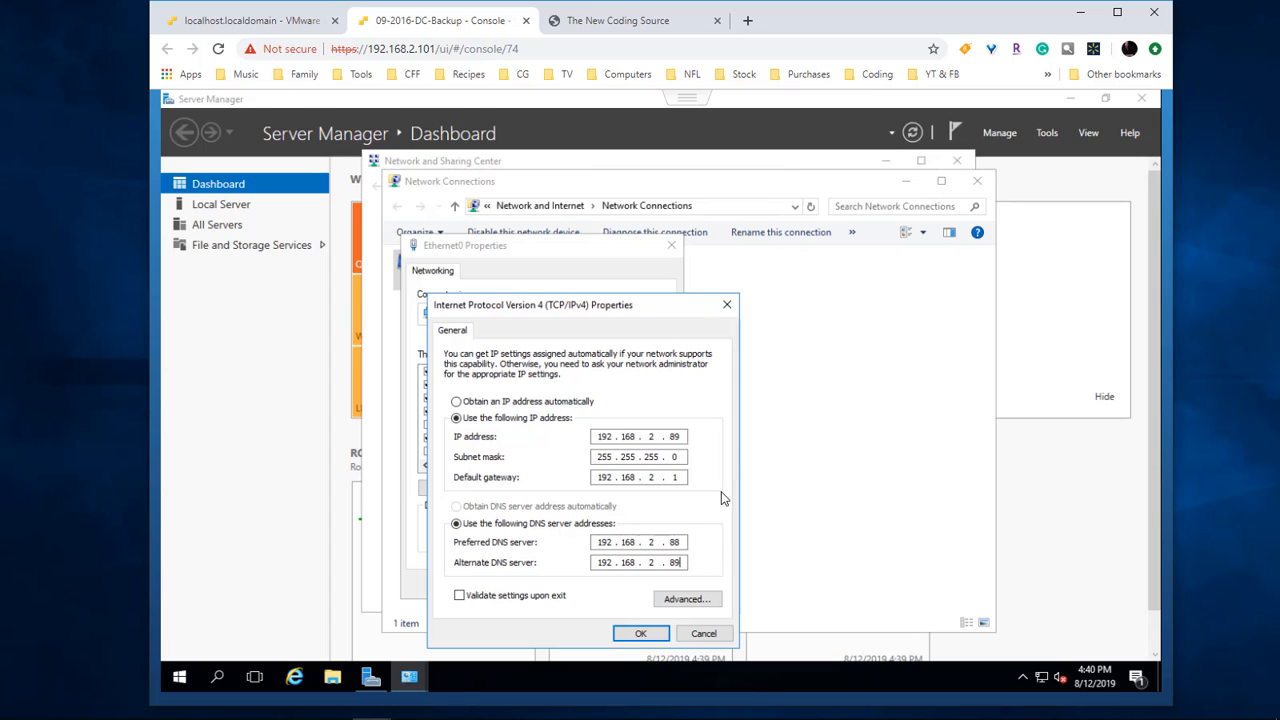
# Step: Add 8.8.8.8 as a third DNS server, save the adapter settings, and close the network windows
pyautogui.click(684, 599)
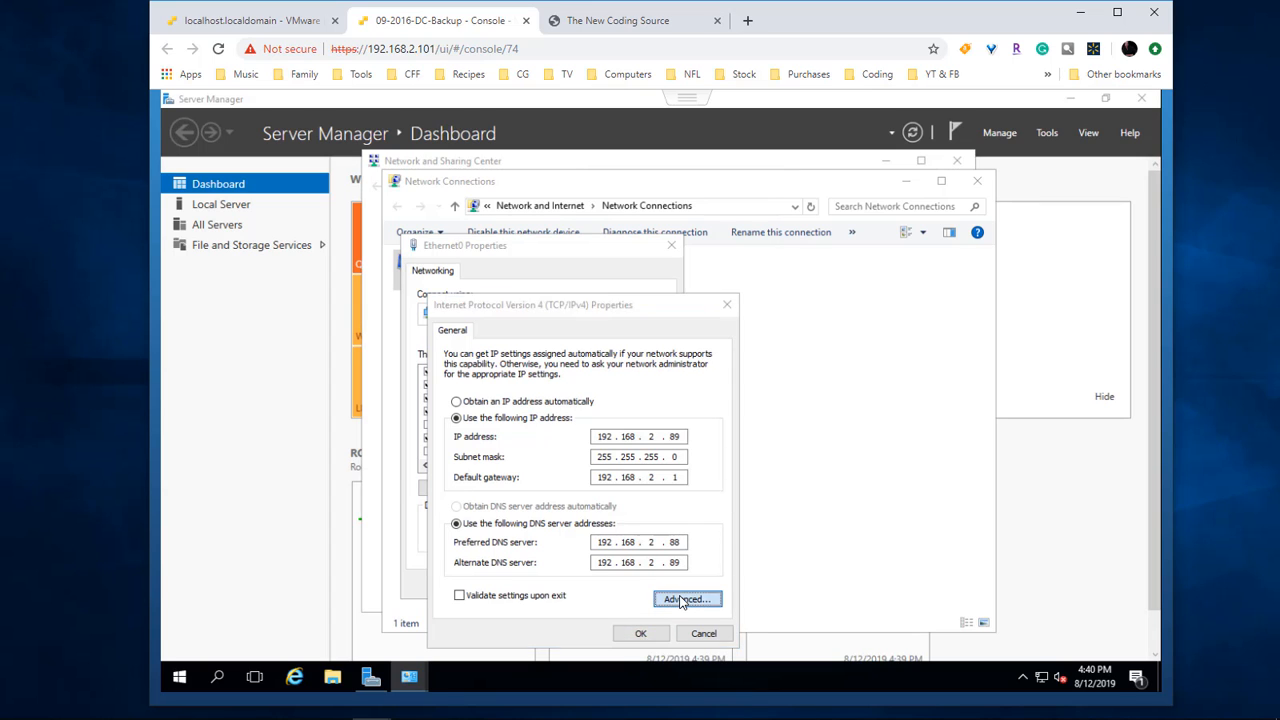
pyautogui.click(508, 309)
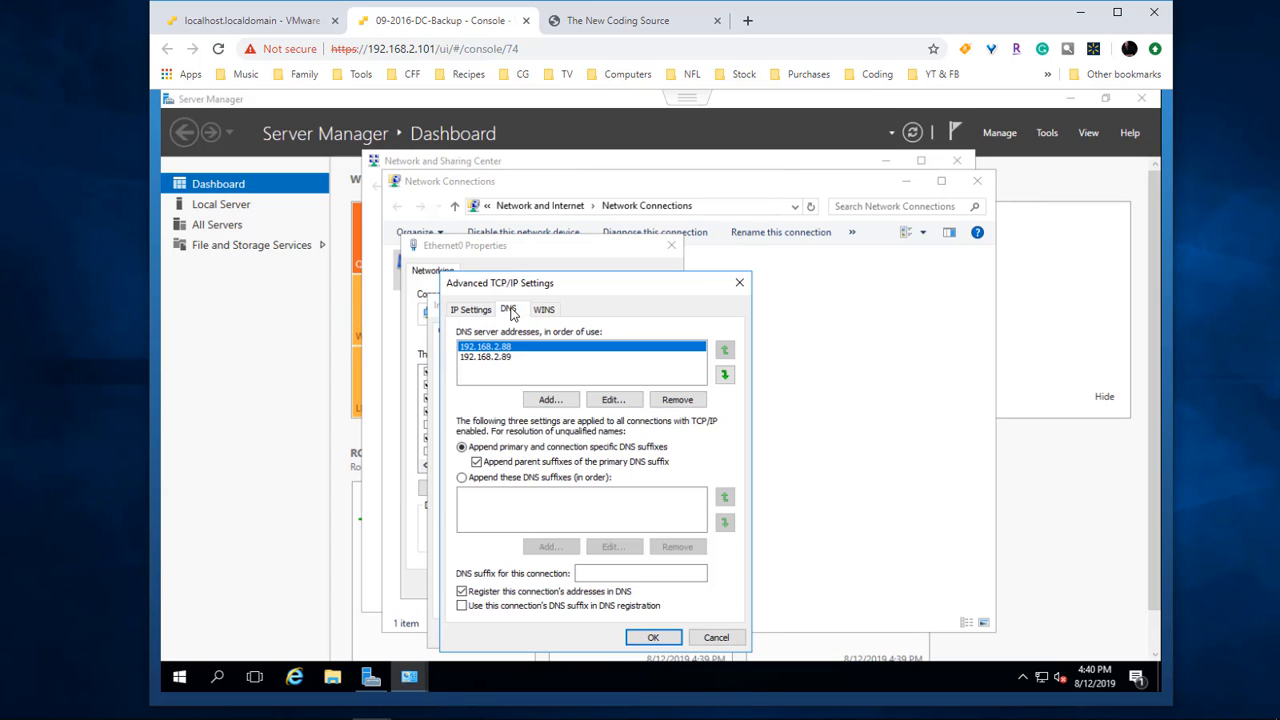
pyautogui.click(561, 398)
pyautogui.write('8.8.8.8')
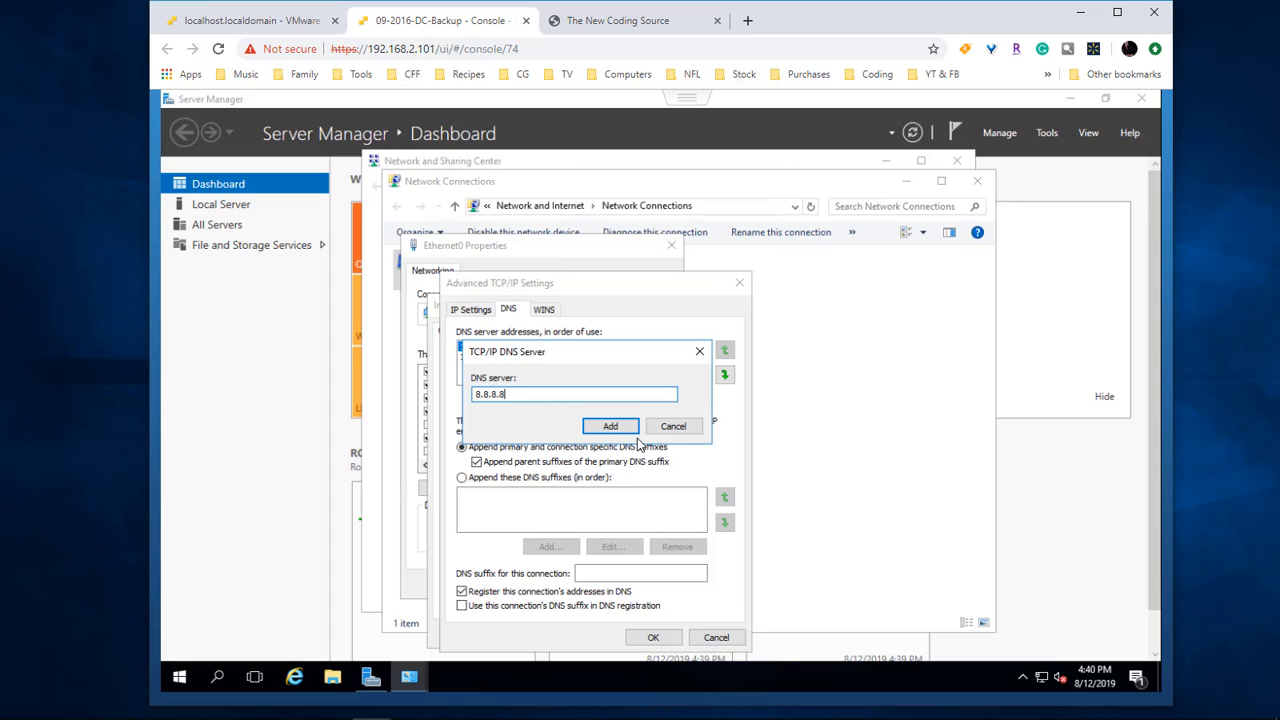
pyautogui.click(614, 428)
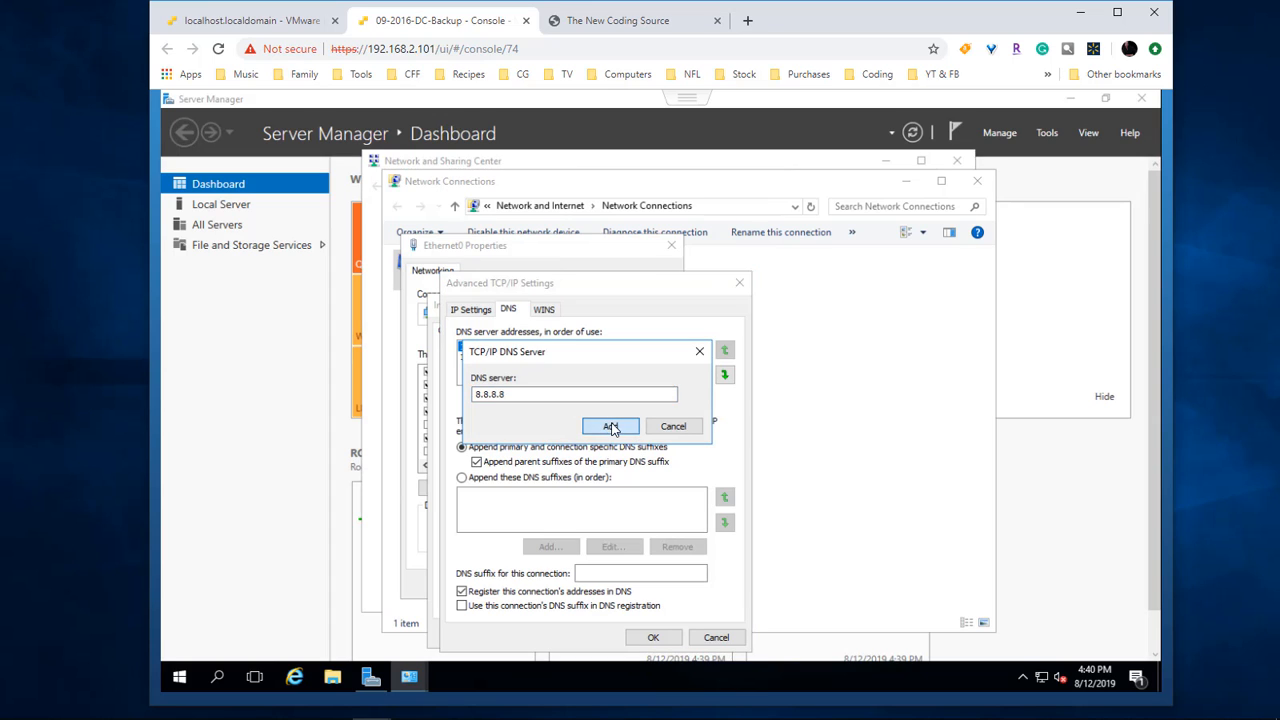
pyautogui.click(652, 637)
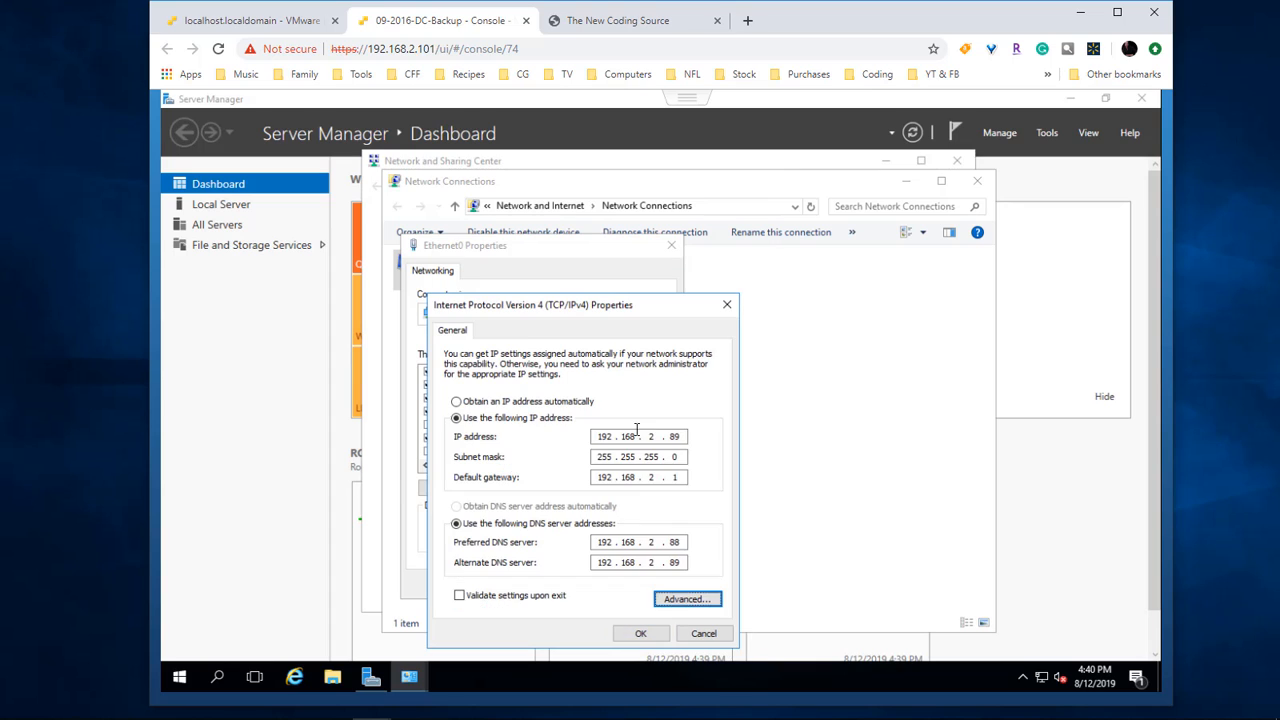
pyautogui.click(645, 637)
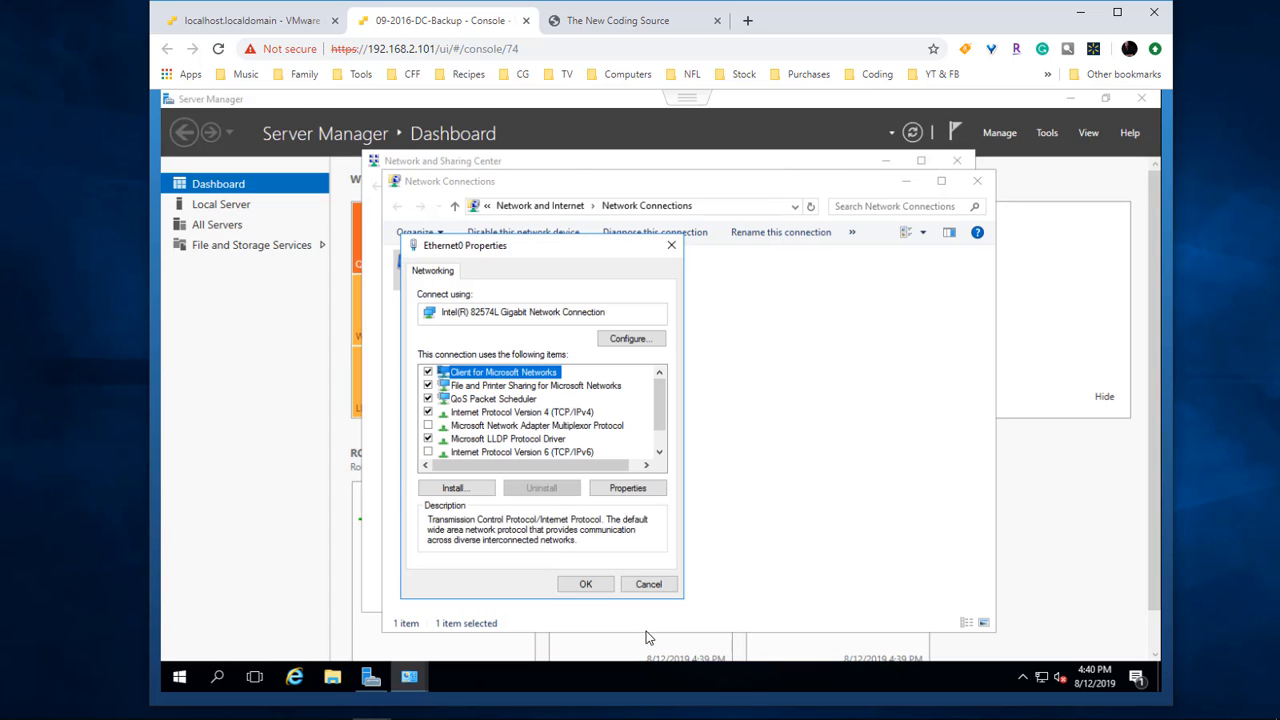
pyautogui.click(589, 587)
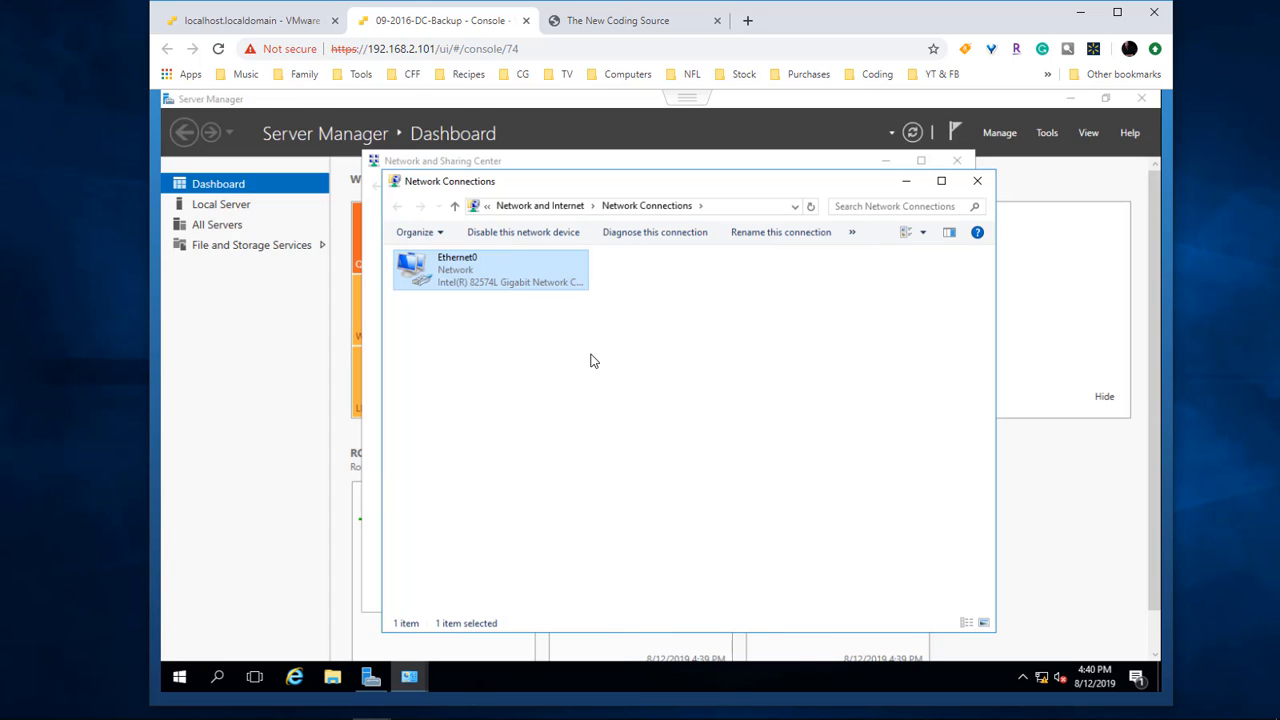
pyautogui.click(907, 186)
pyautogui.click(960, 161)
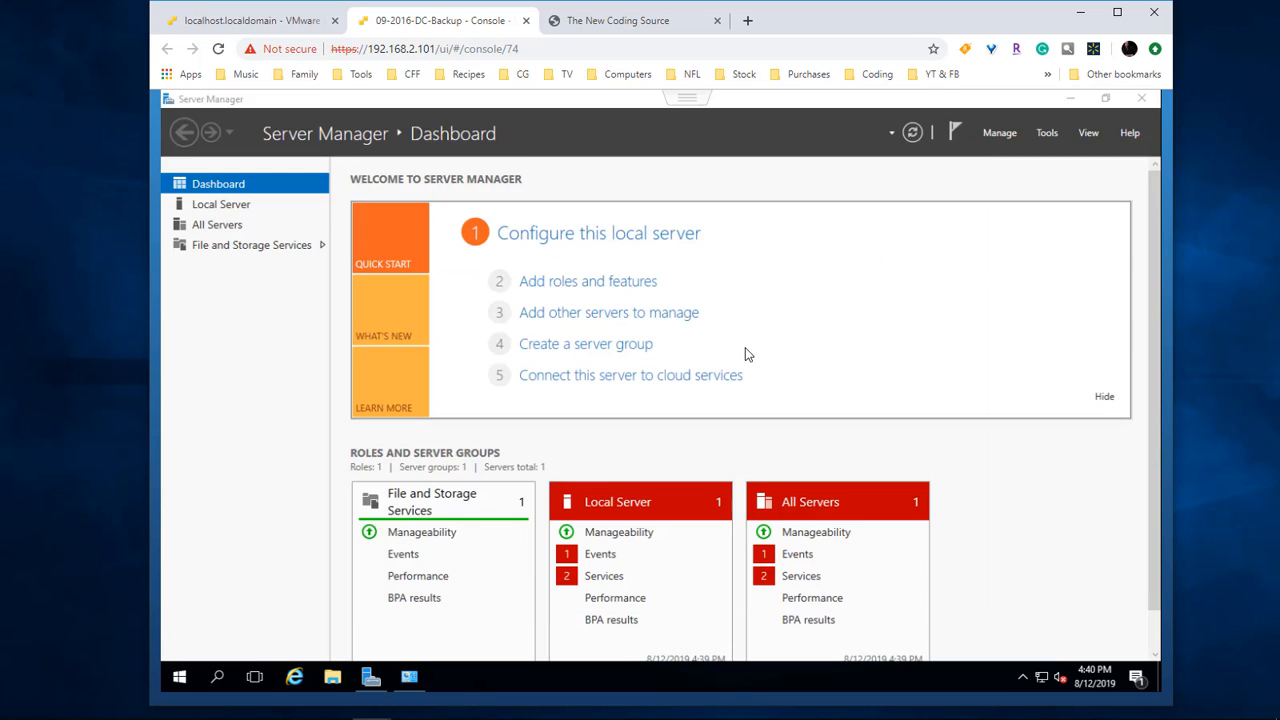
# Step: Add the Active Directory Domain Services role and its required management features via the Add Roles wizard
pyautogui.click(561, 288)
pyautogui.click(603, 531)
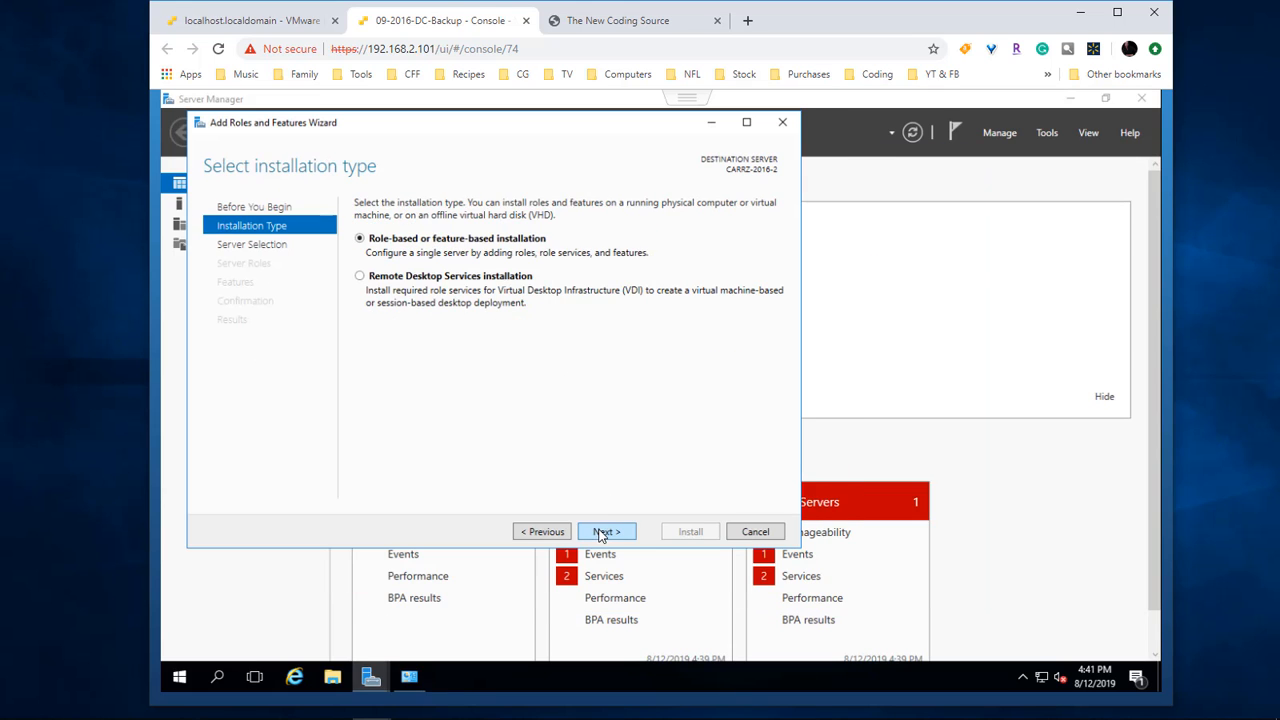
pyautogui.click(603, 531)
pyautogui.click(603, 531)
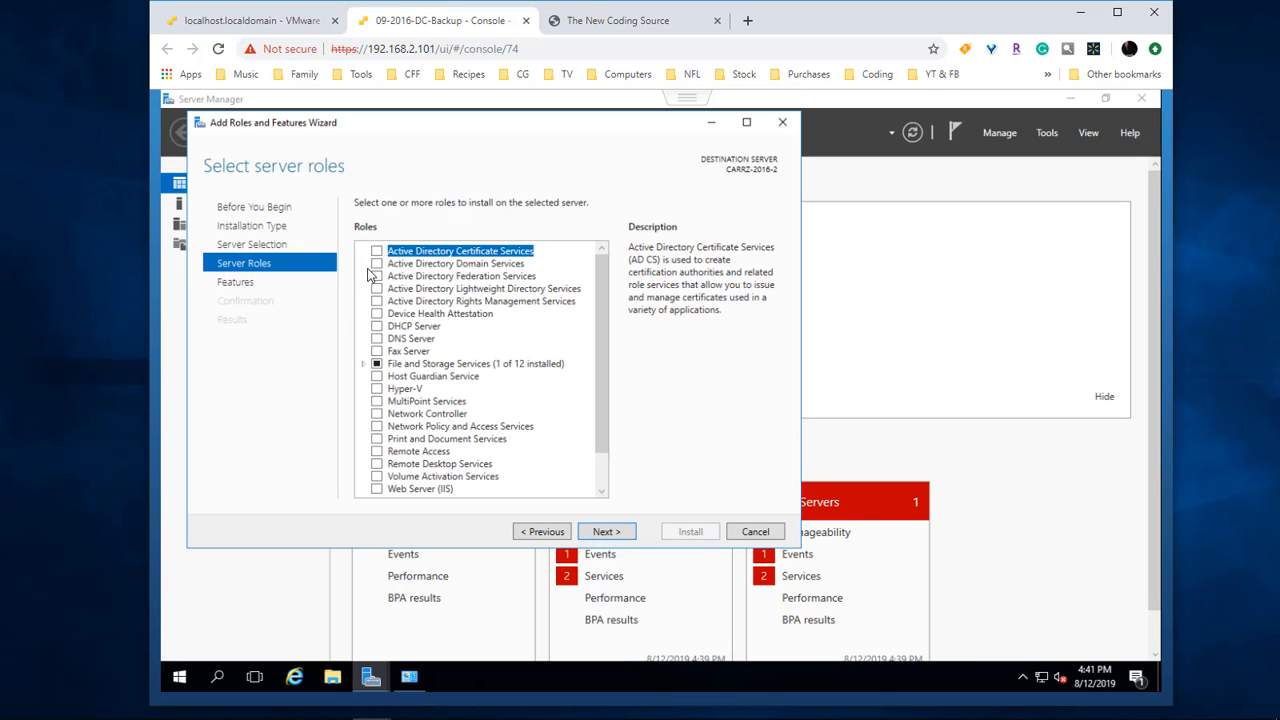
pyautogui.click(376, 264)
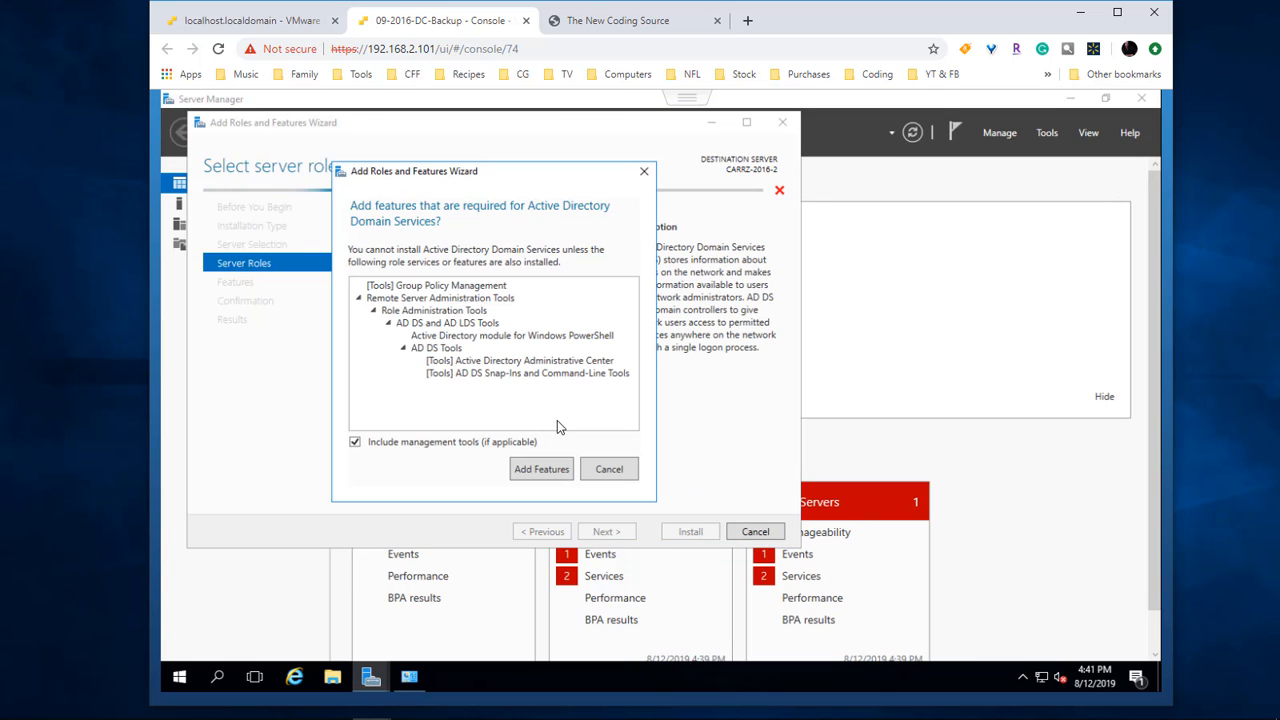
pyautogui.click(541, 469)
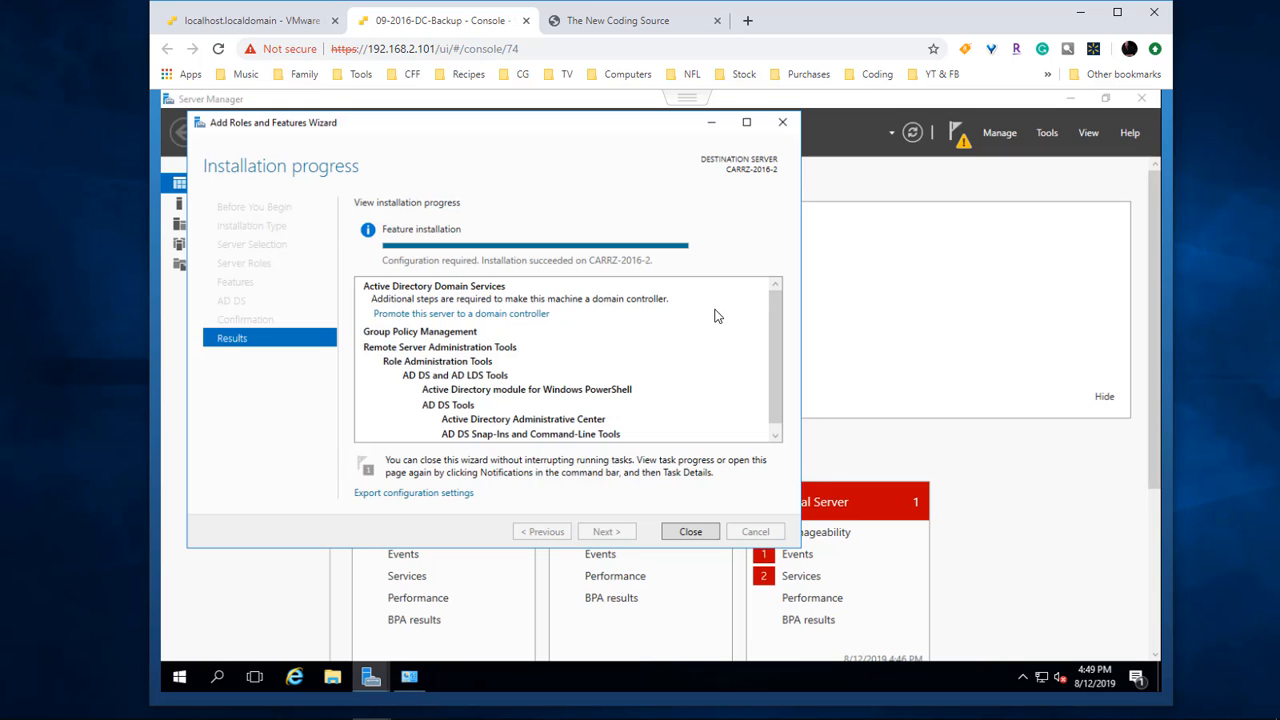
pyautogui.click(690, 533)
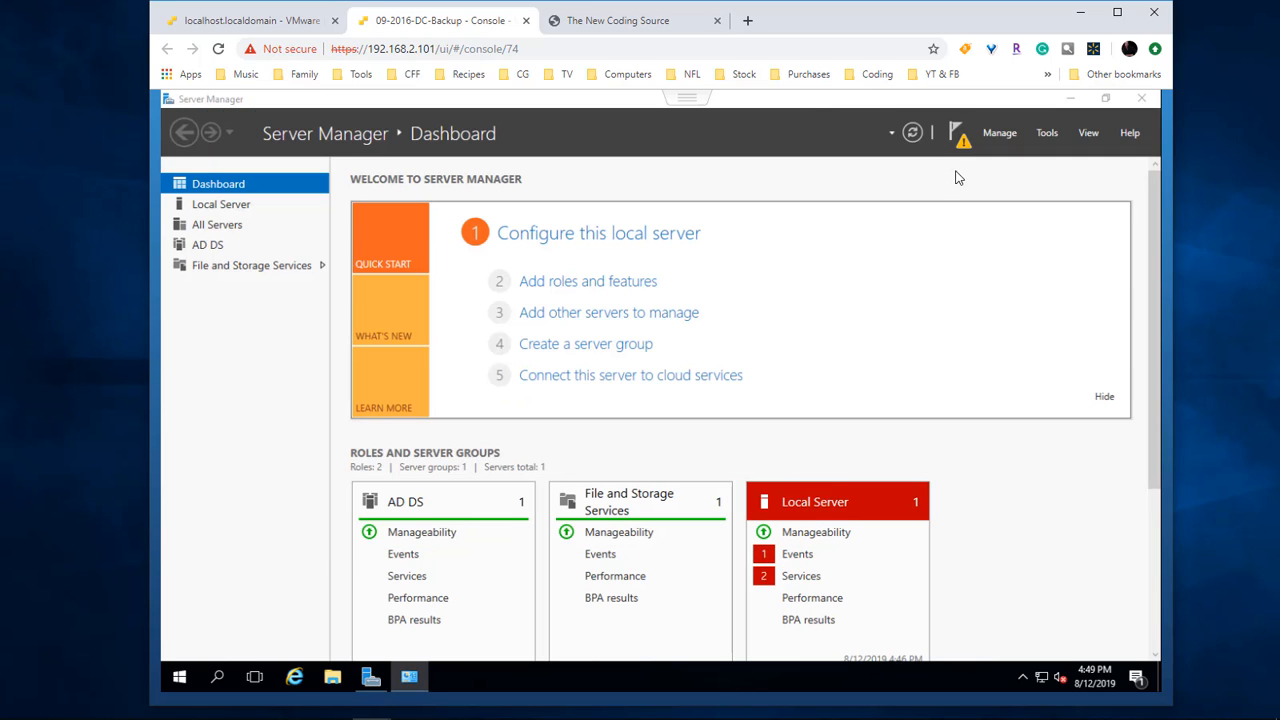
# Step: Start promoting the server to a domain controller from the Server Manager notifications
pyautogui.click(960, 145)
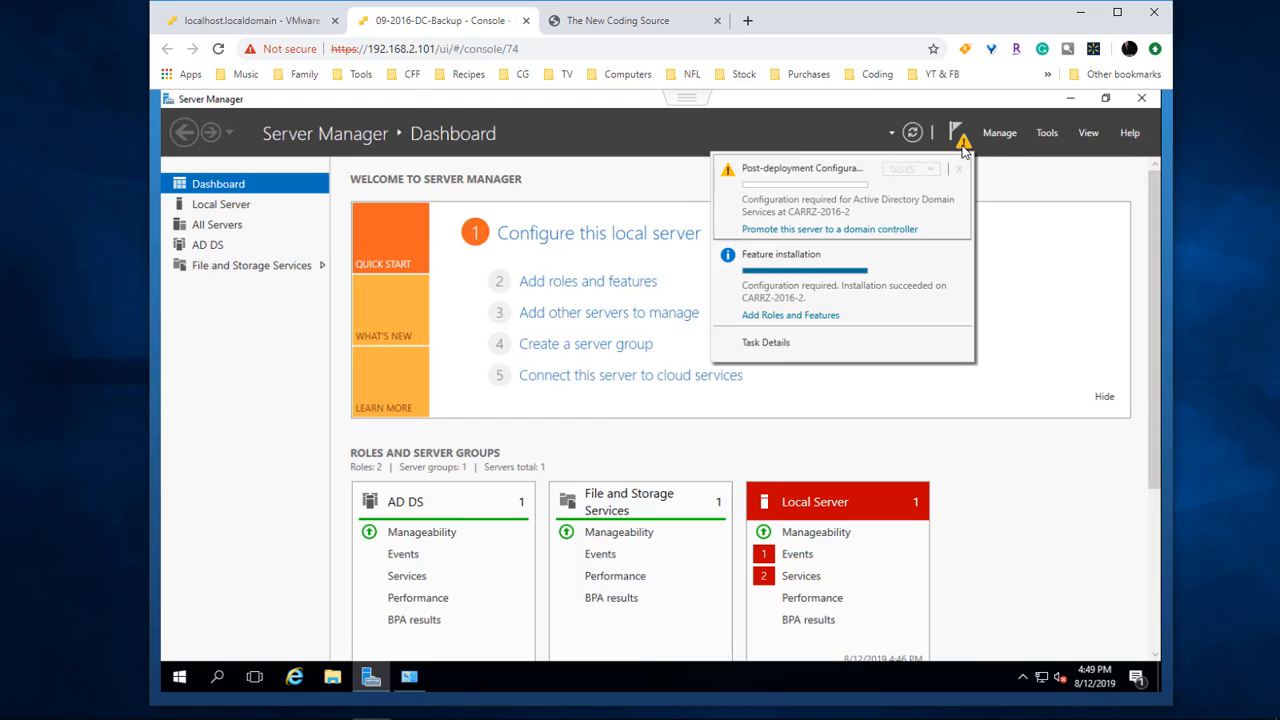
pyautogui.click(833, 230)
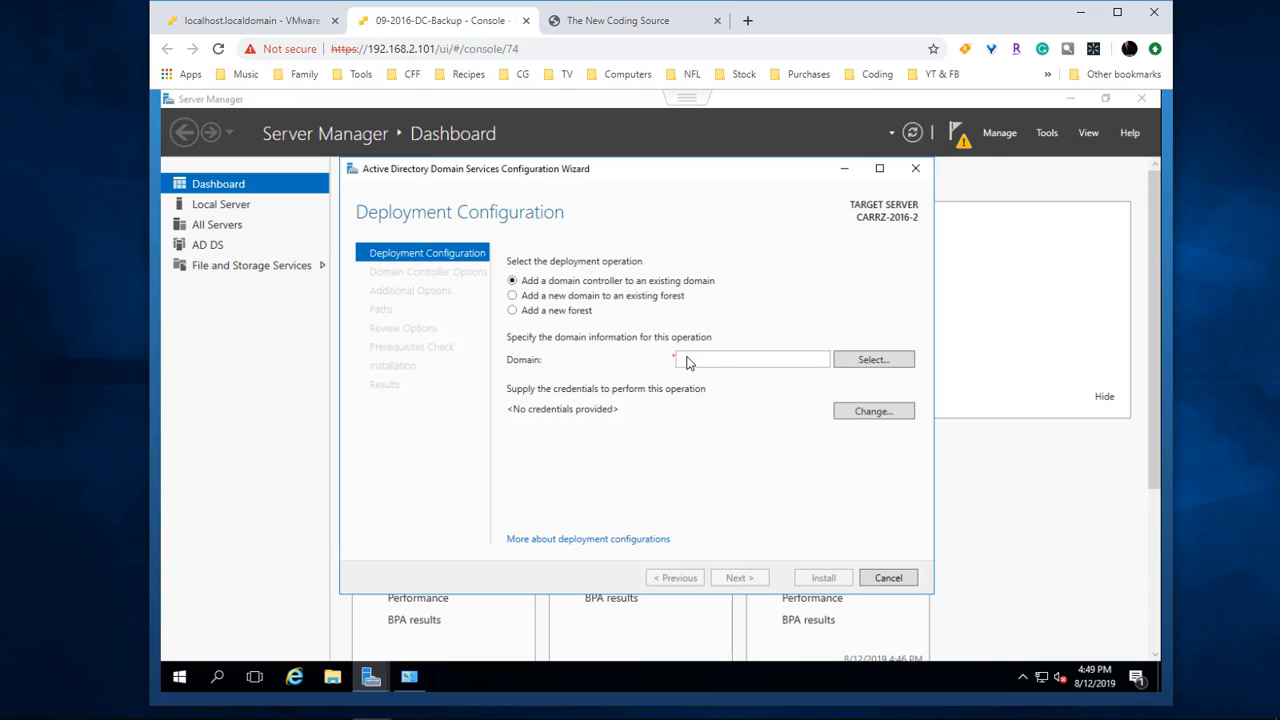
pyautogui.click(873, 359)
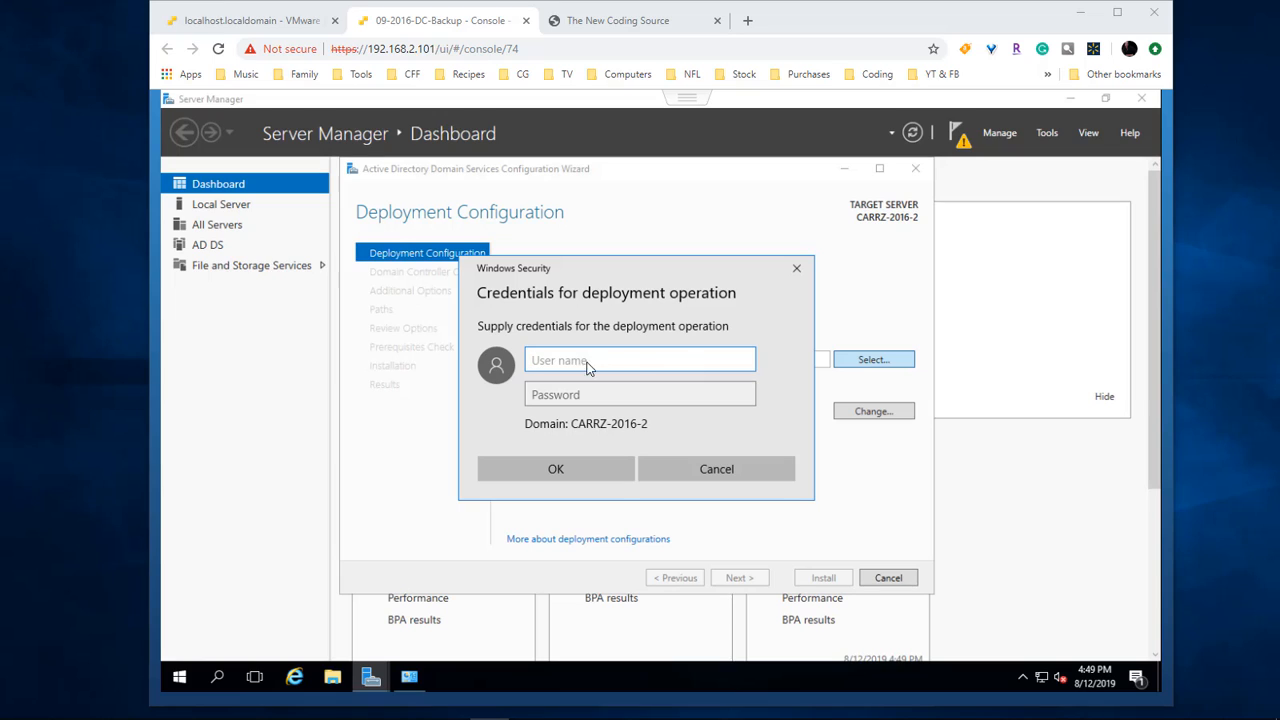
# Step: Supply carrz-fox-fire.local domain credentials and choose carrz-fox-fire.local as the target domain
pyautogui.write('carrz')
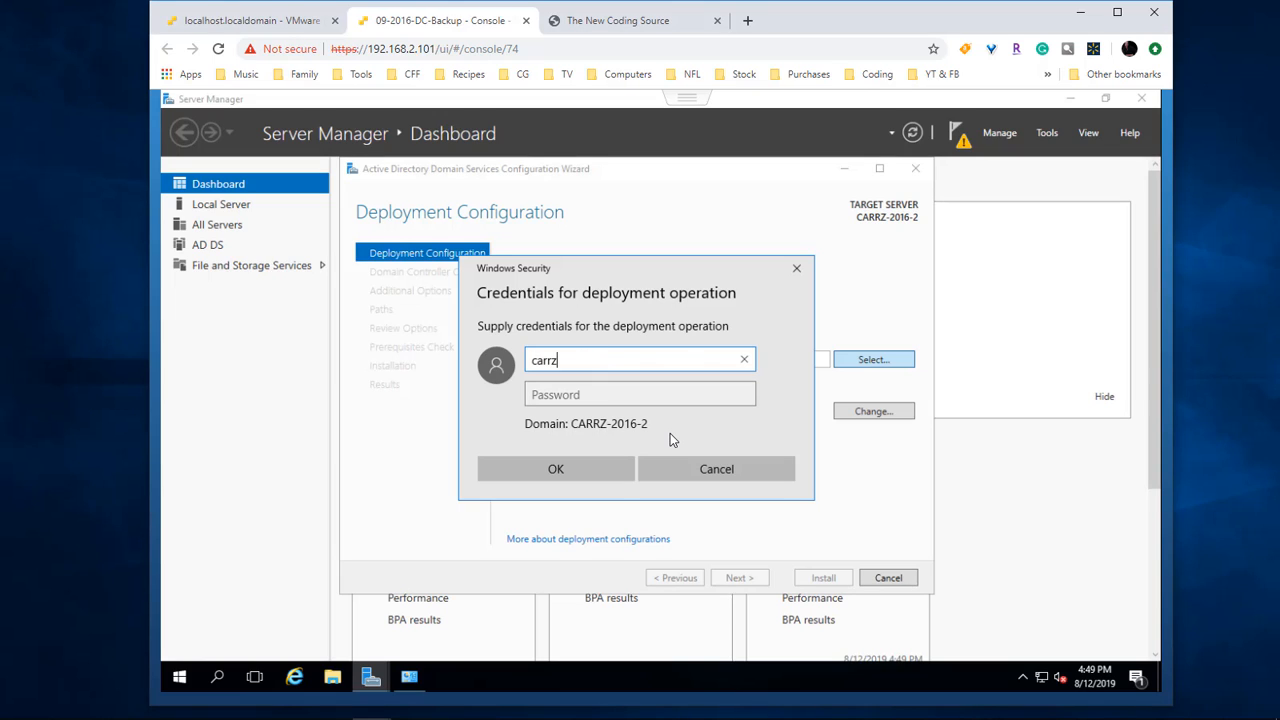
pyautogui.write('2016-2')
pyautogui.press('Tab')
pyautogui.click(533, 360)
pyautogui.write('carrz-fox-fire.local\\')
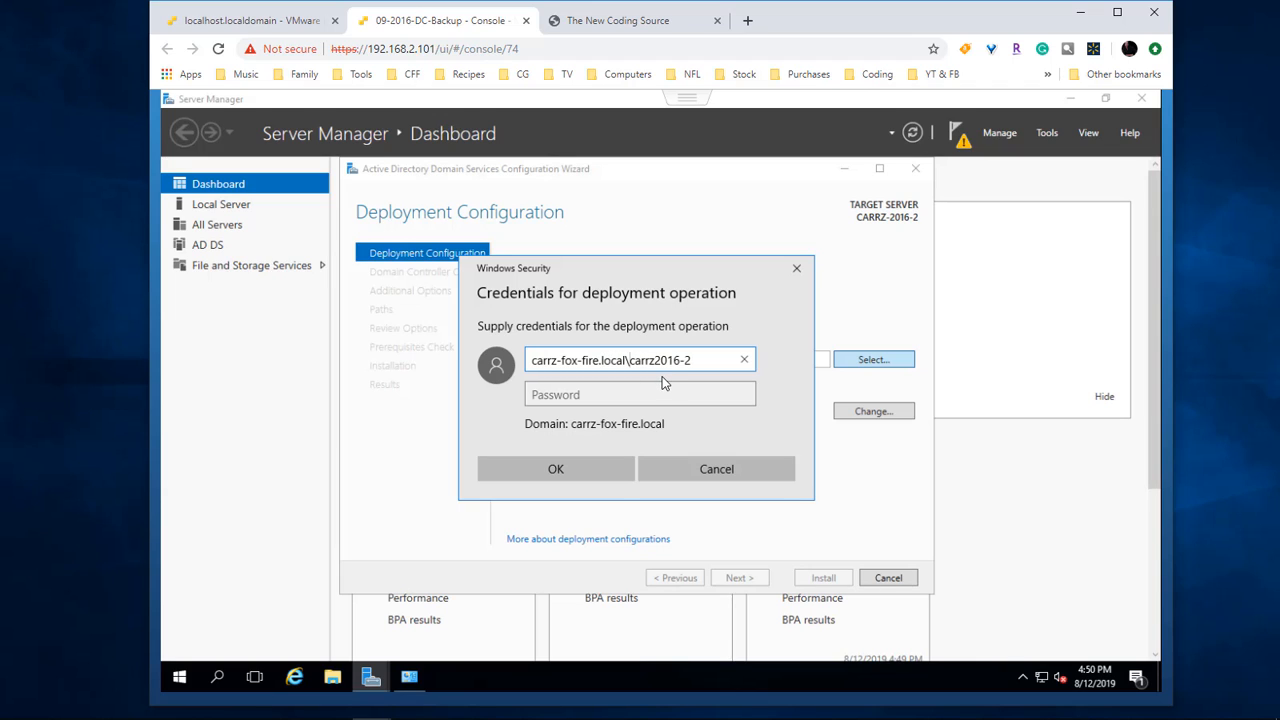
pyautogui.click(592, 393)
pyautogui.write('••••••••••••')
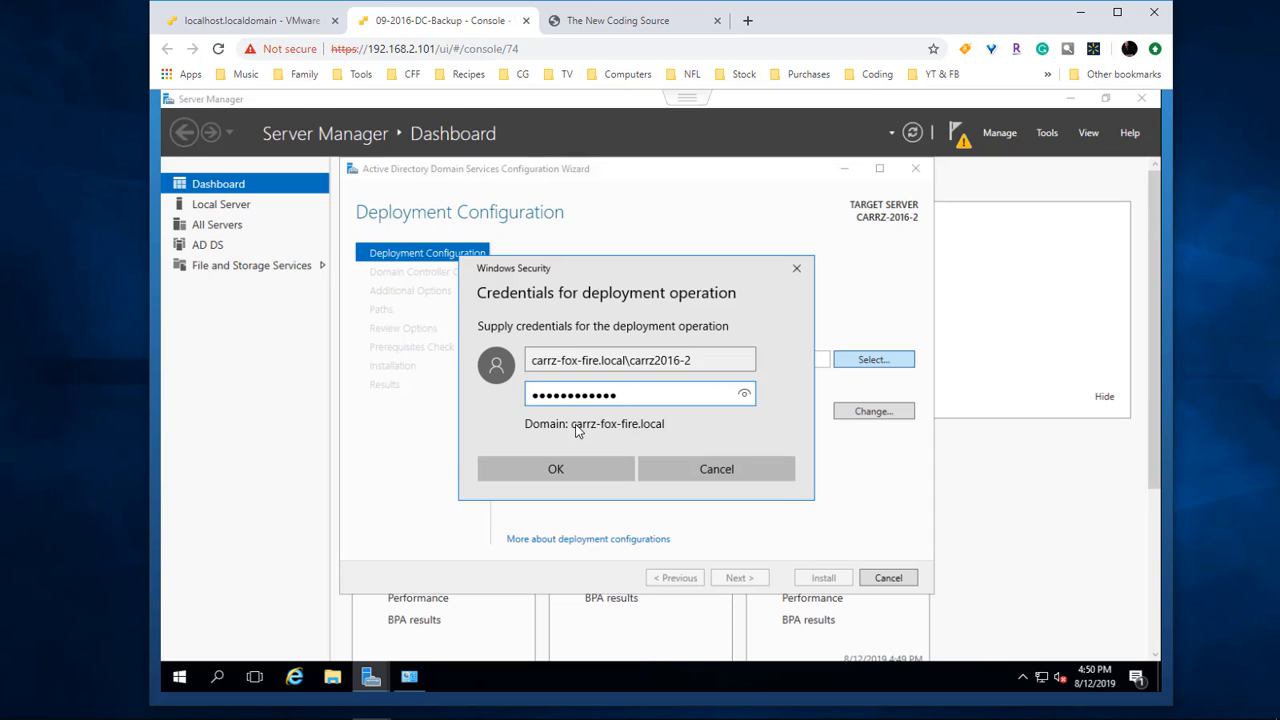
pyautogui.click(557, 474)
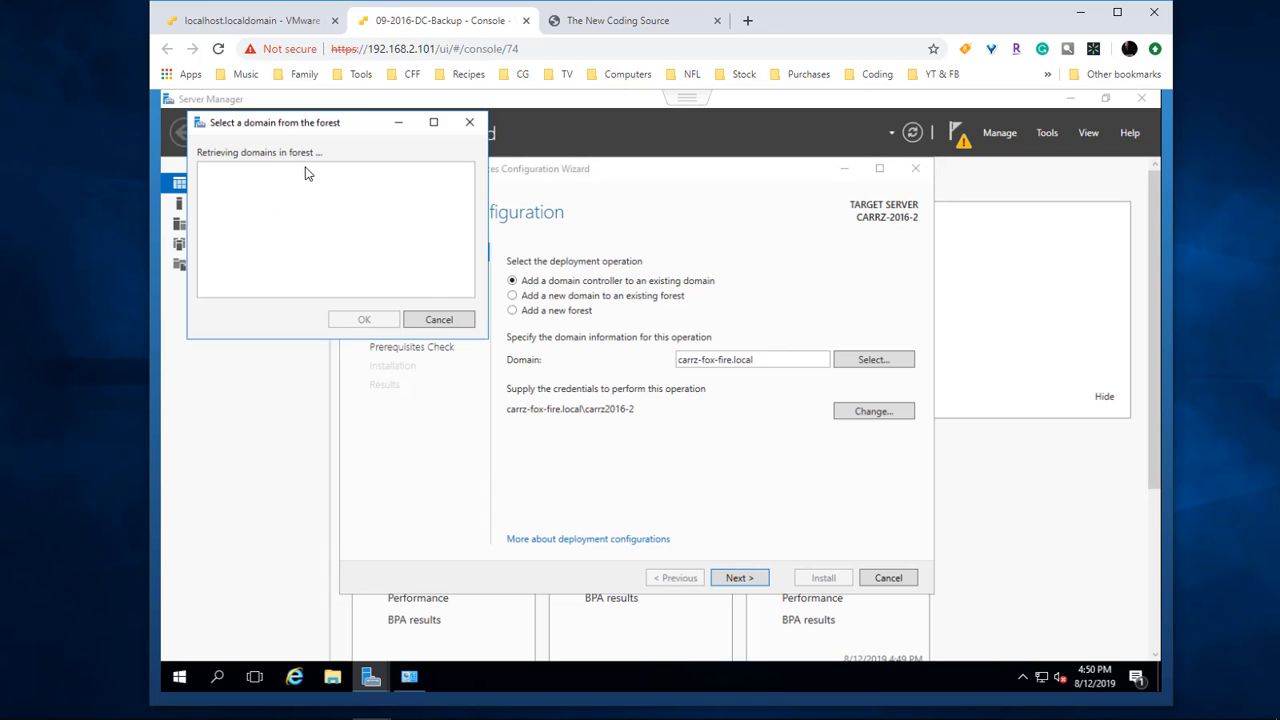
pyautogui.click(264, 183)
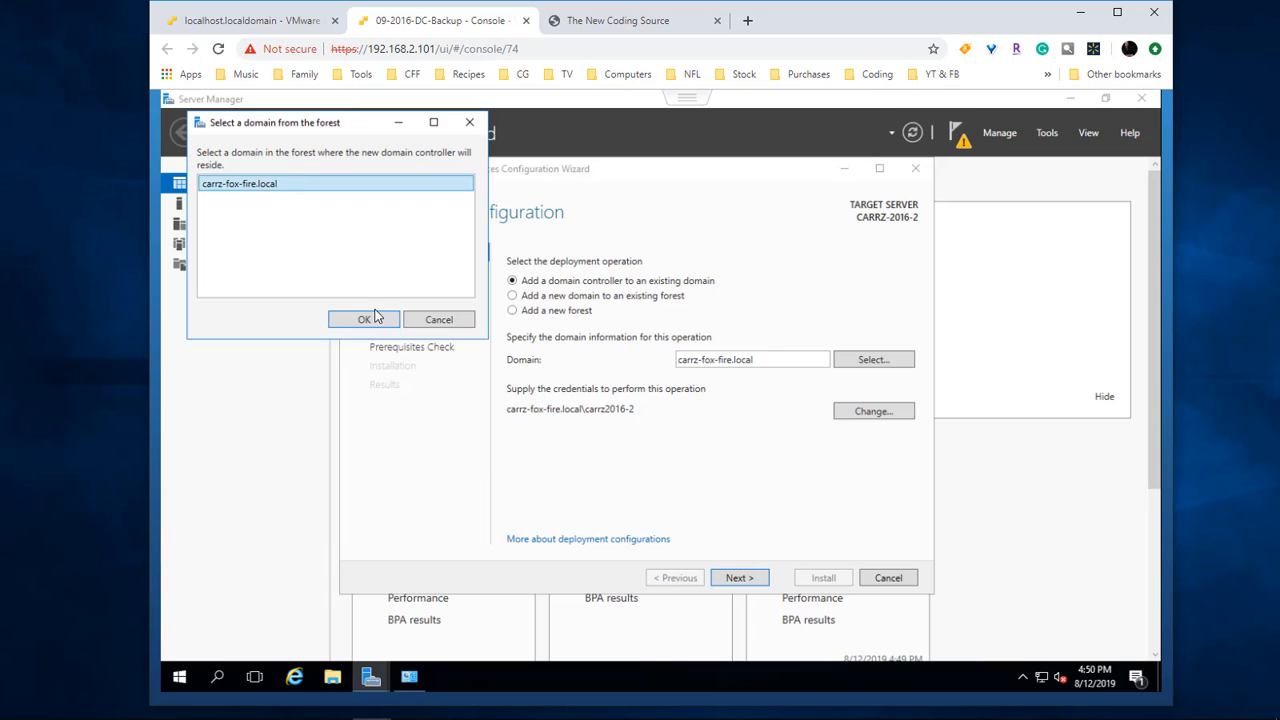
pyautogui.click(374, 318)
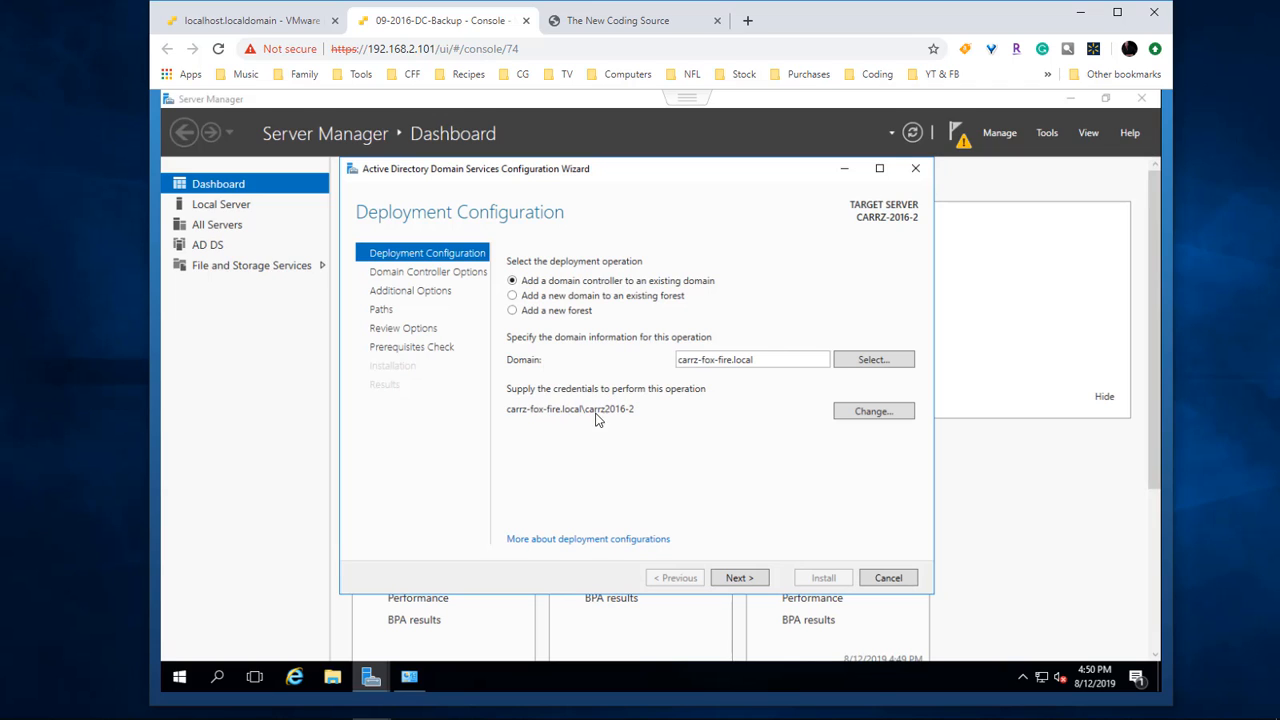
# Step: Enter and confirm the Directory Services Restore Mode password
pyautogui.click(737, 581)
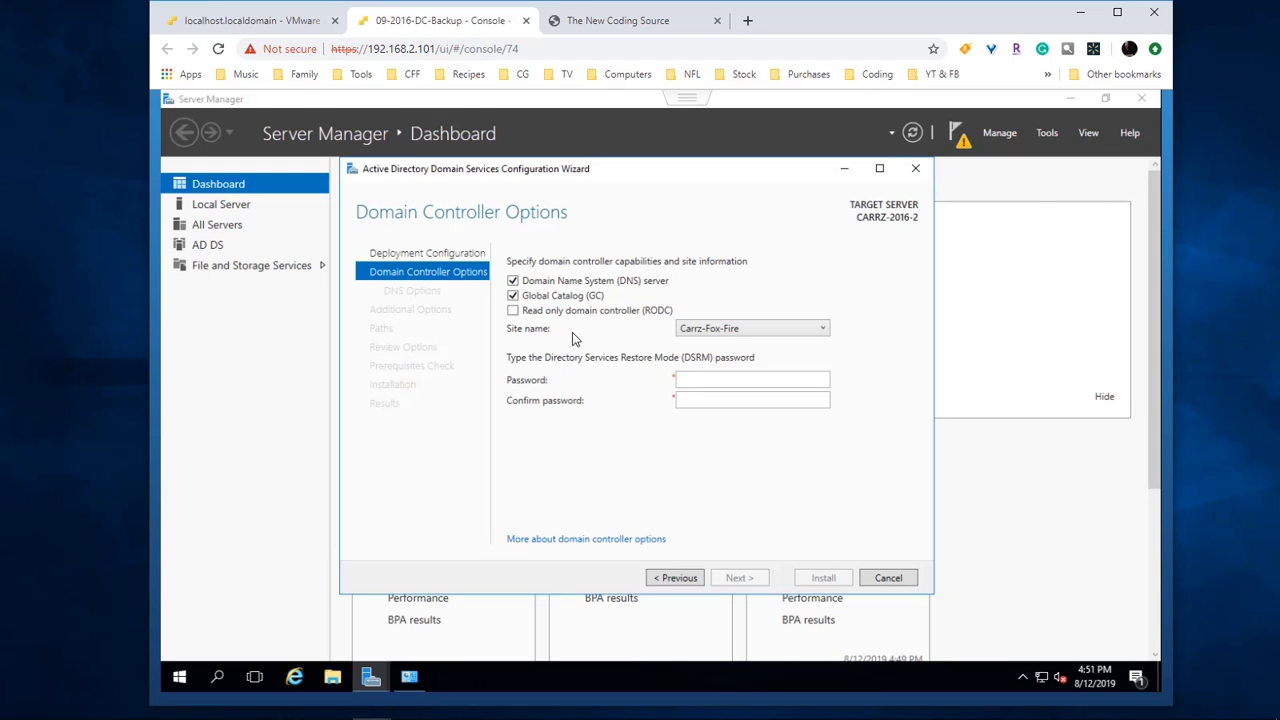
pyautogui.click(757, 380)
pyautogui.write('************')
pyautogui.press('Tab')
pyautogui.write('************')
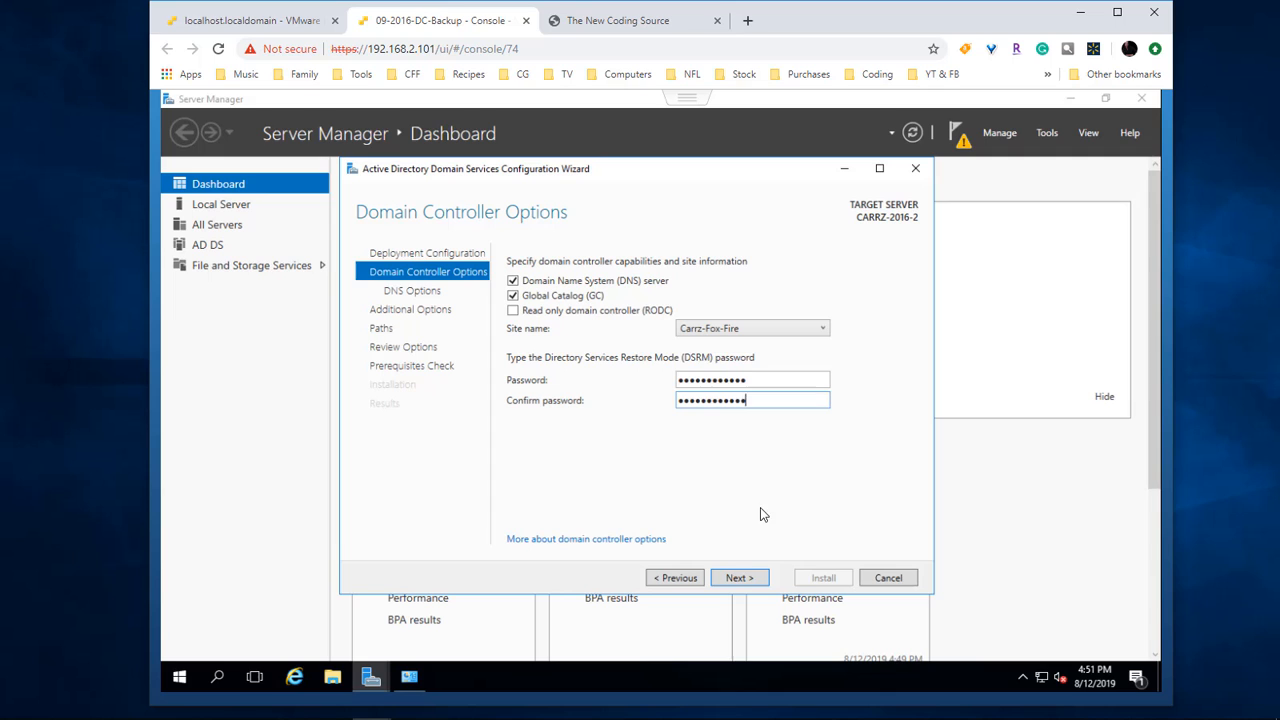
pyautogui.click(740, 577)
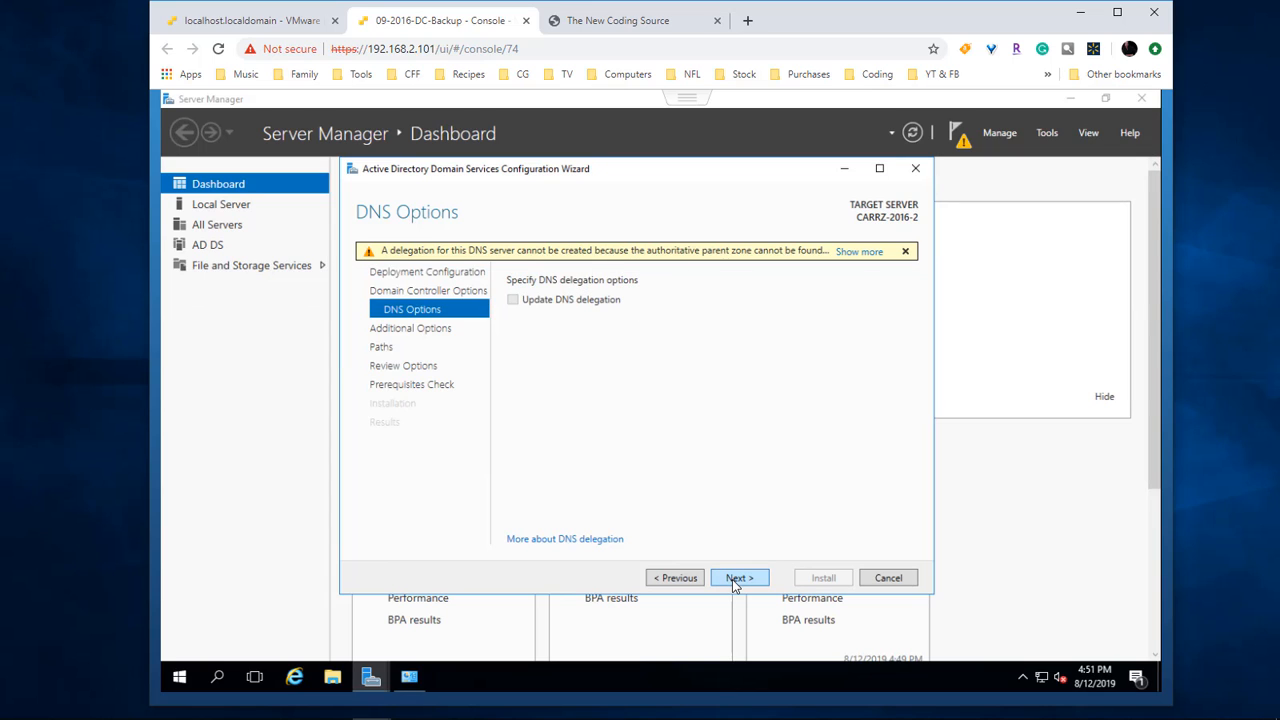
# Step: Skip the DNS delegation warning and replicate from CARRZ-2016.carrz-fox-fire.local
pyautogui.click(737, 579)
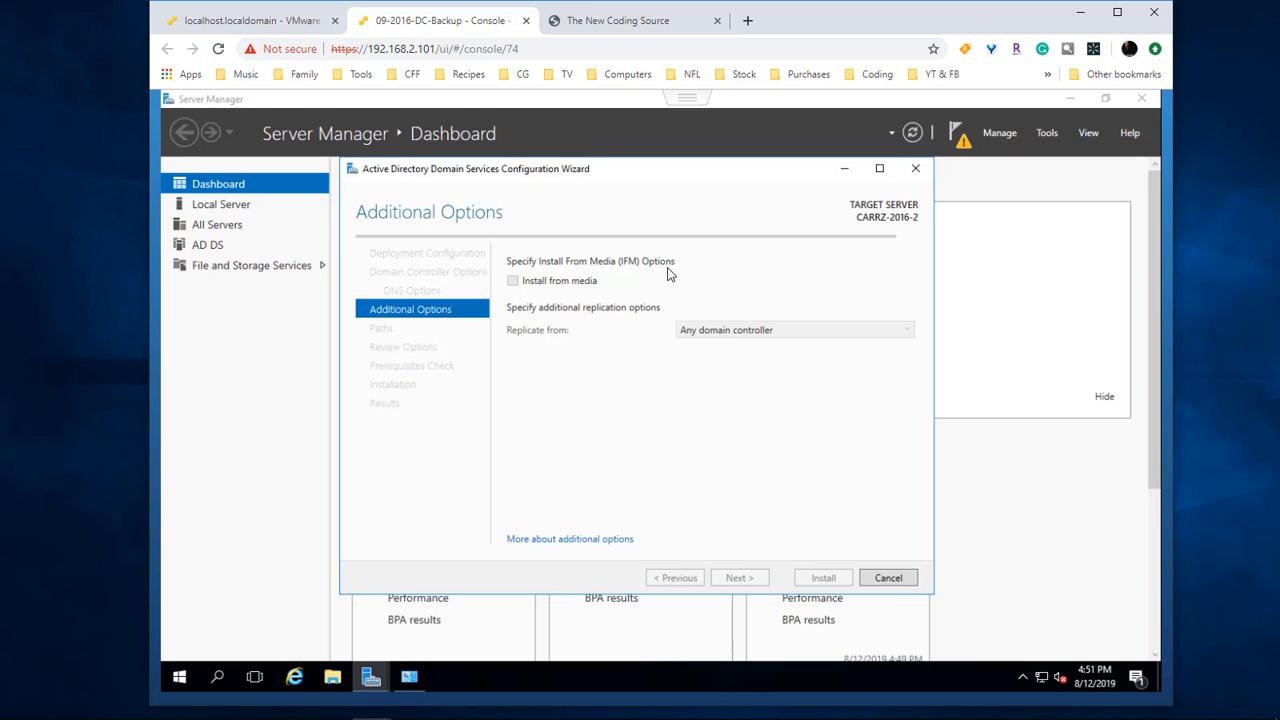
pyautogui.click(720, 331)
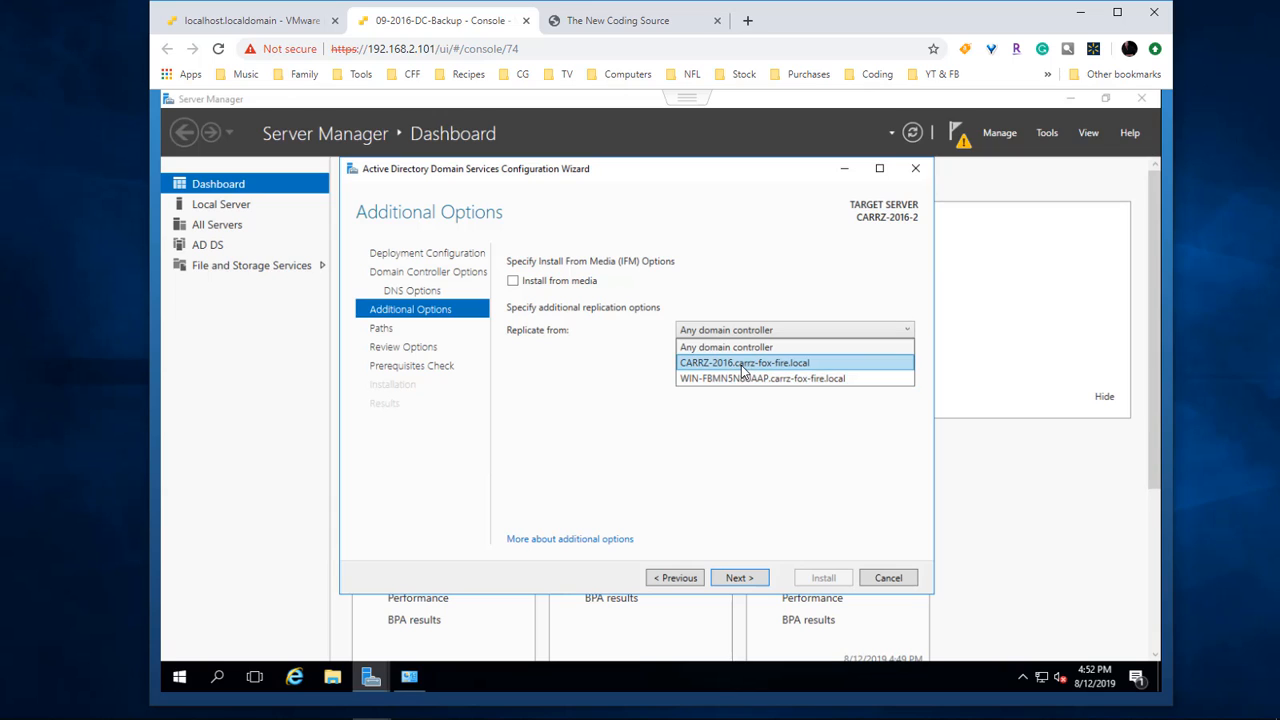
pyautogui.click(742, 366)
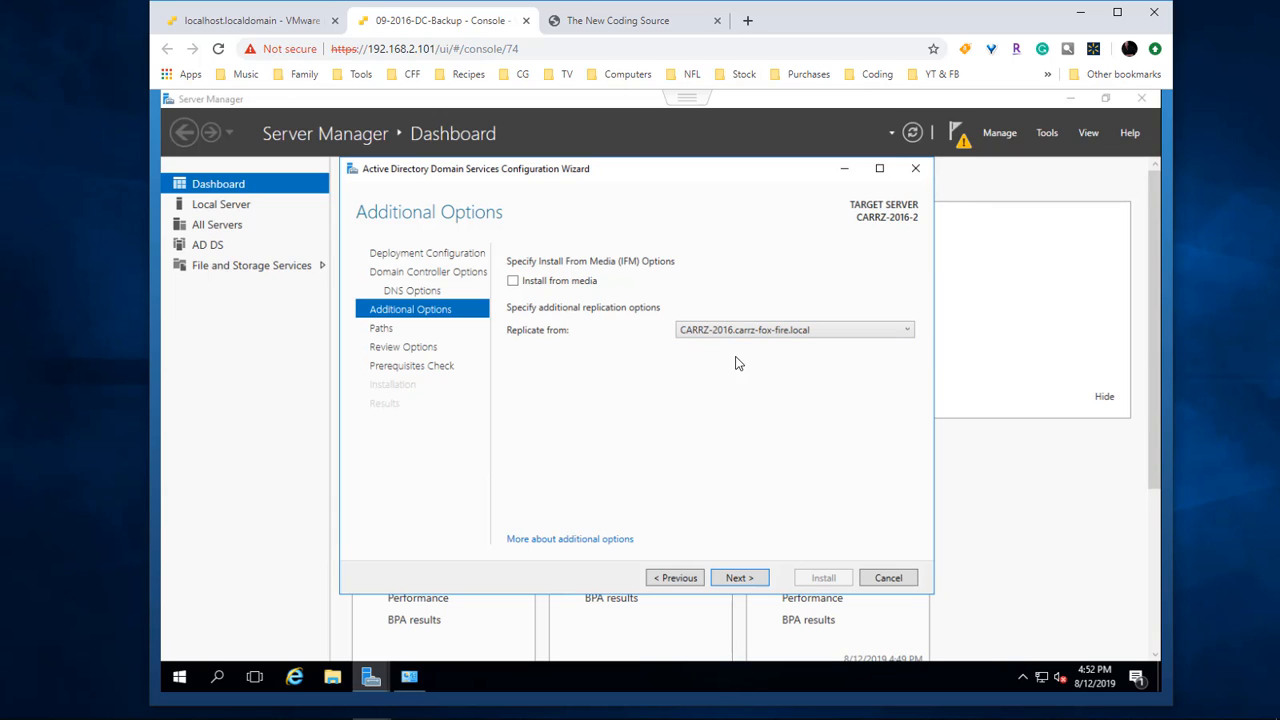
pyautogui.click(739, 577)
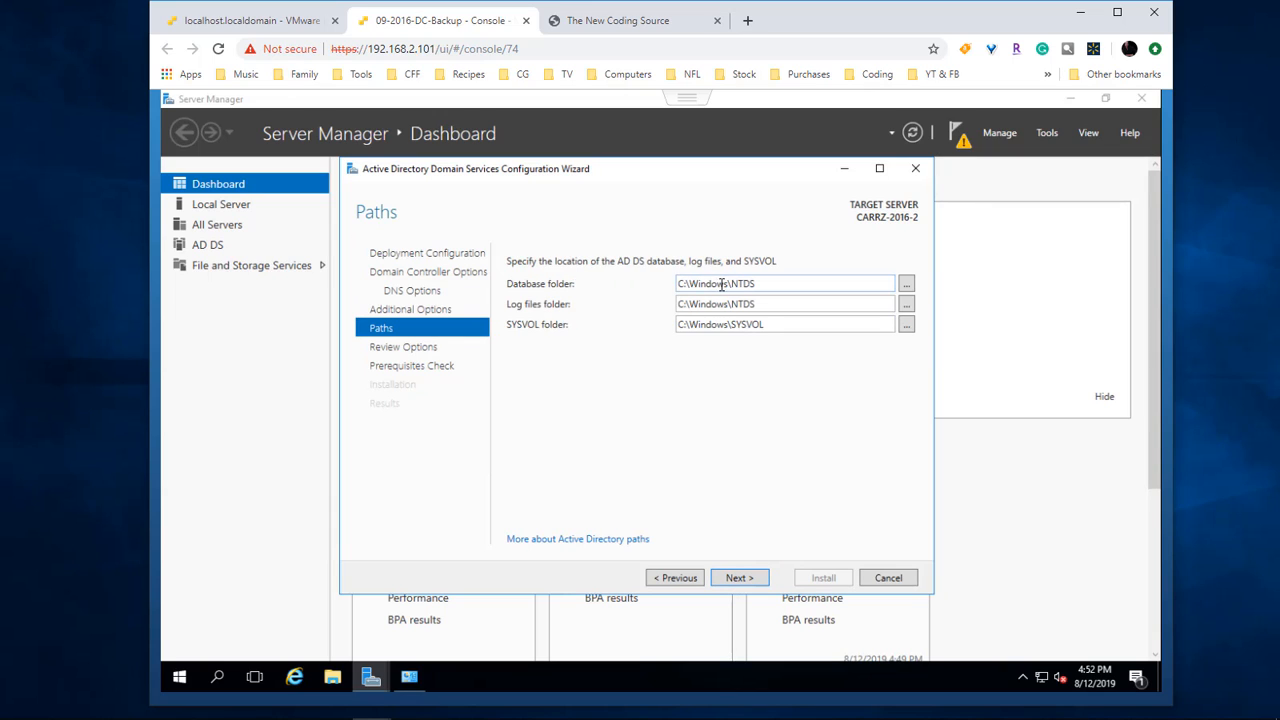
# Step: Create a DC folder on the D drive with NTDS and SYSVOL subfolders, and select the D:\DC path
pyautogui.click(332, 677)
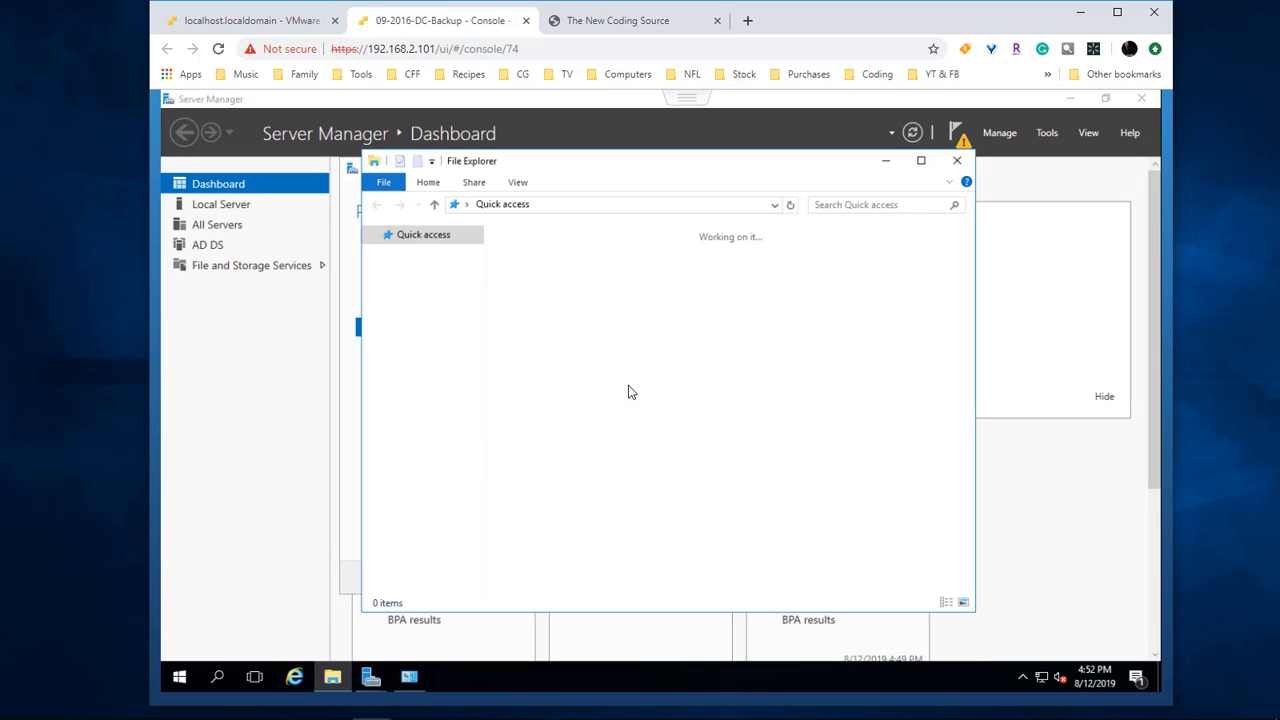
pyautogui.click(398, 342)
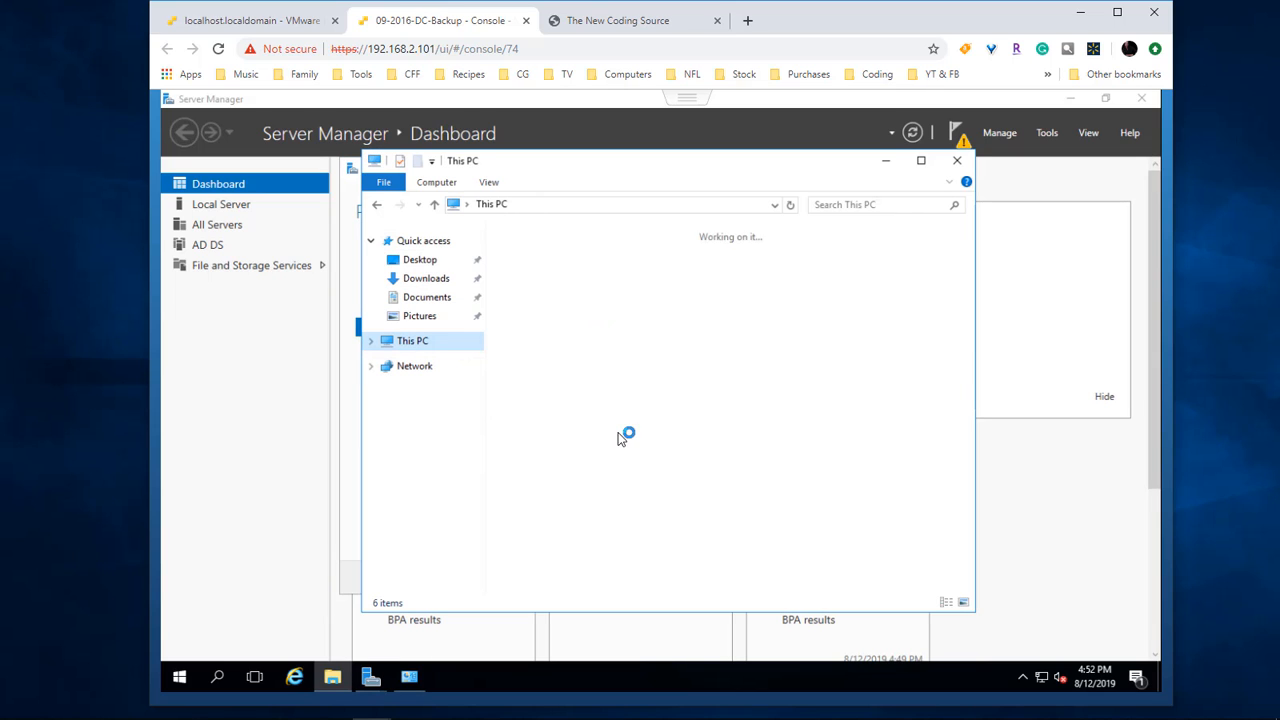
pyautogui.click(418, 162)
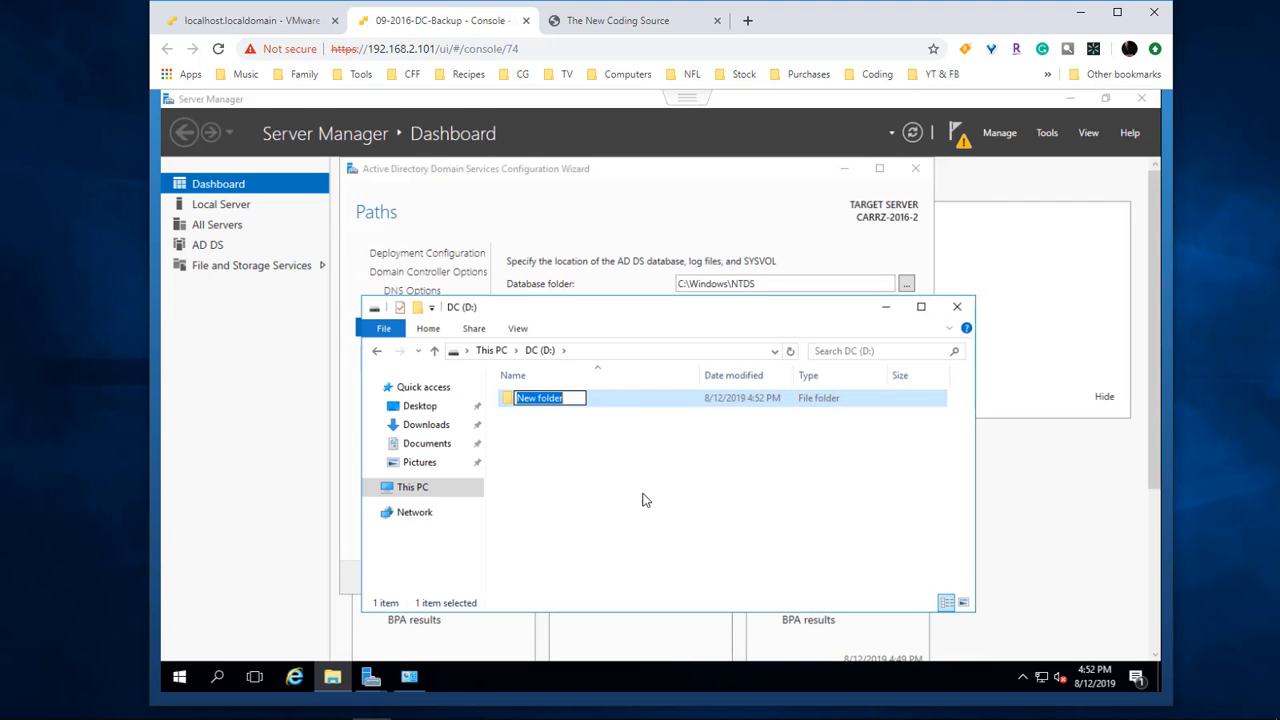
pyautogui.write('D')
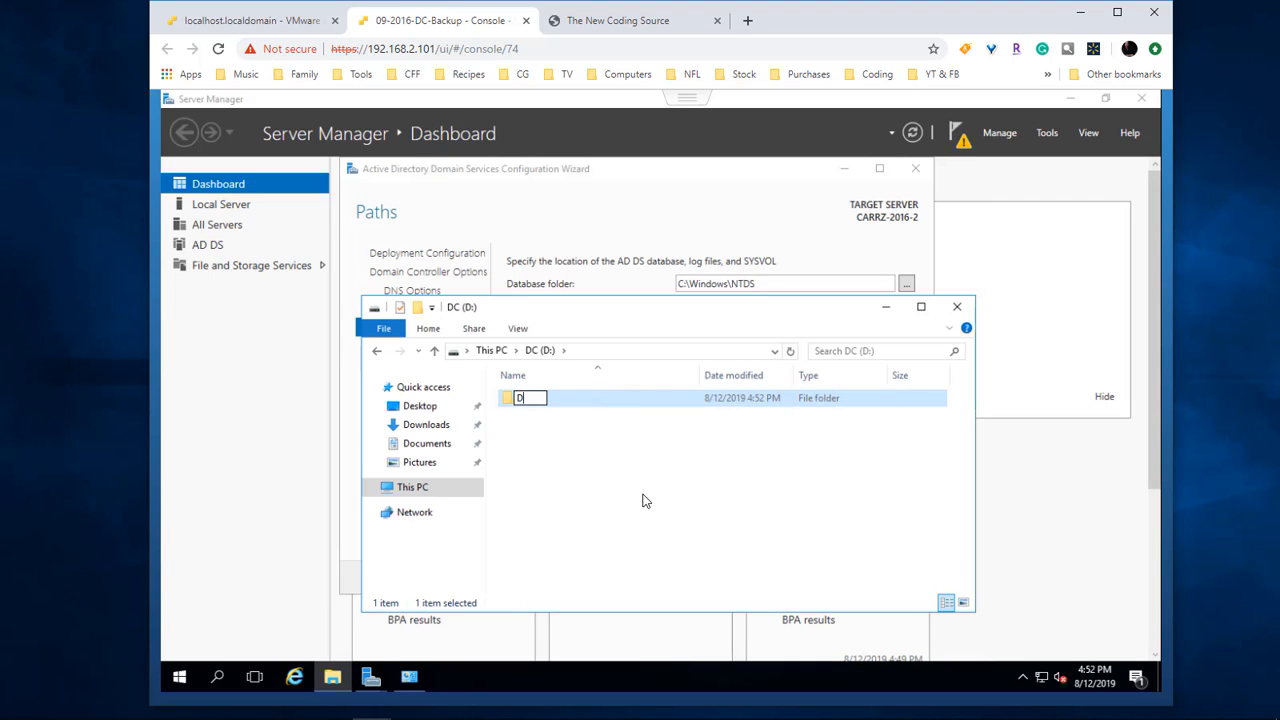
pyautogui.press('Return')
pyautogui.press('Return')
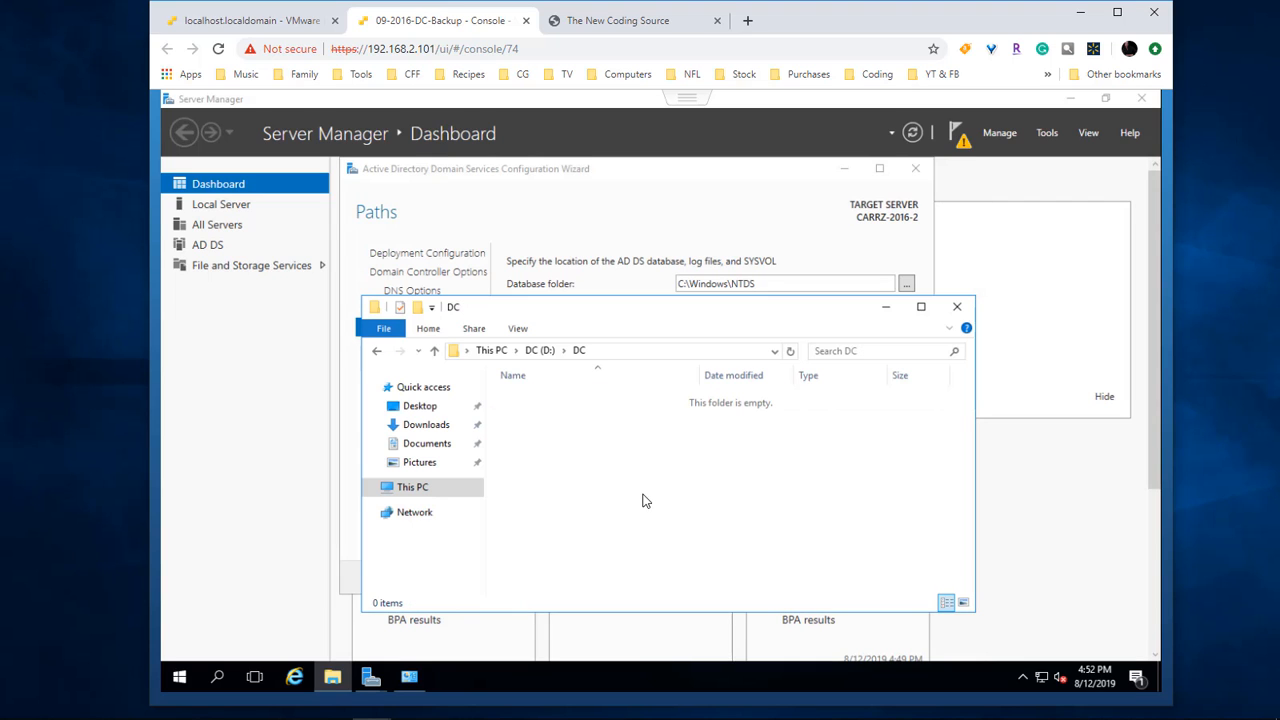
pyautogui.click(418, 307)
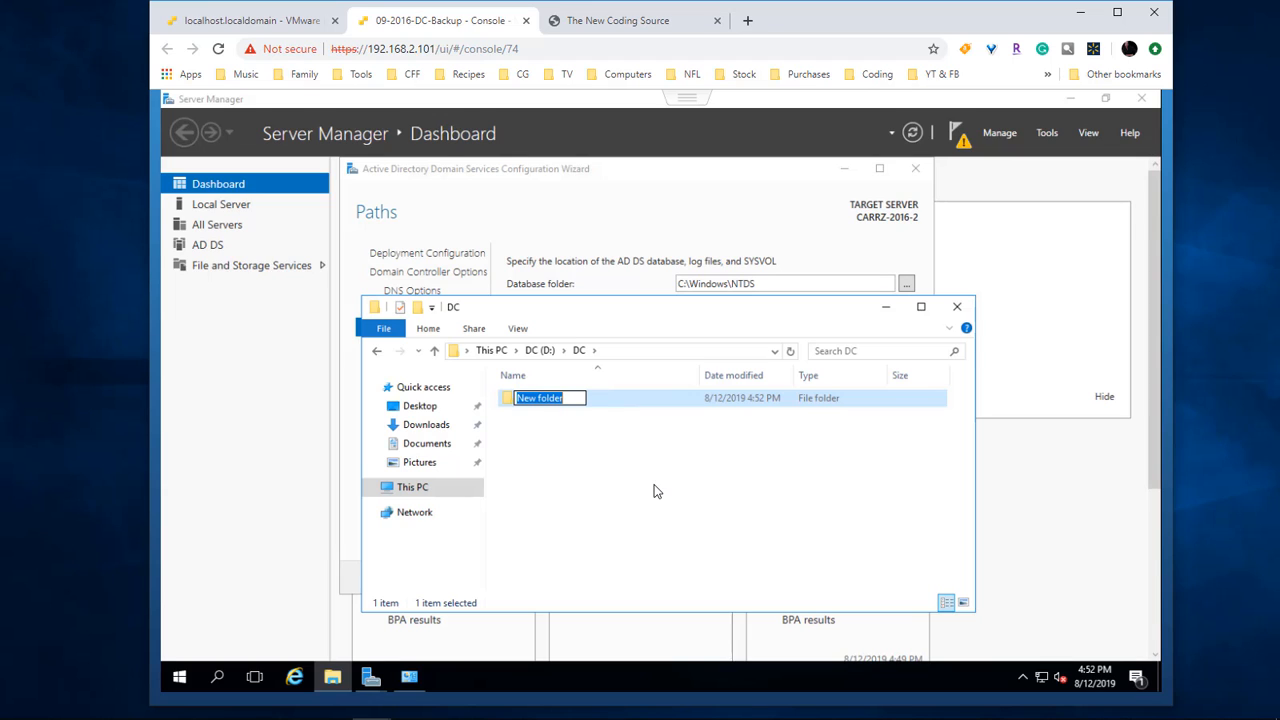
pyautogui.write('NTDS')
pyautogui.press('Return')
pyautogui.click(418, 307)
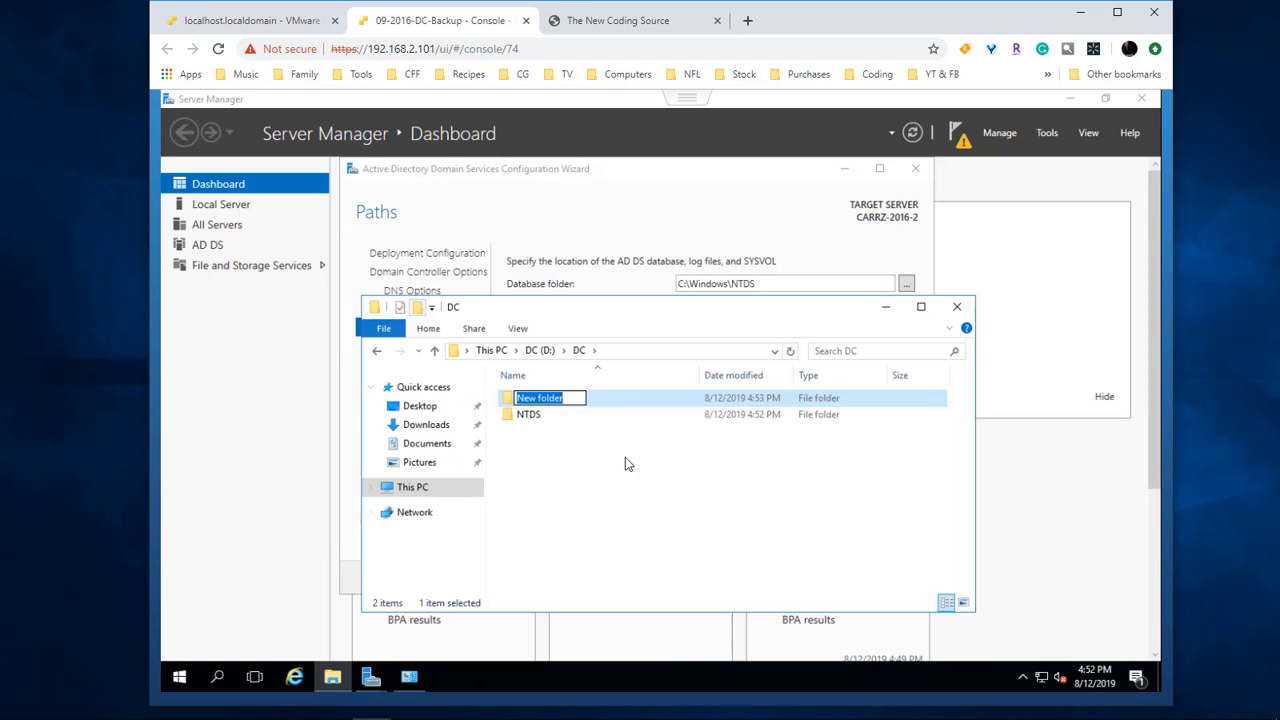
pyautogui.write('SY')
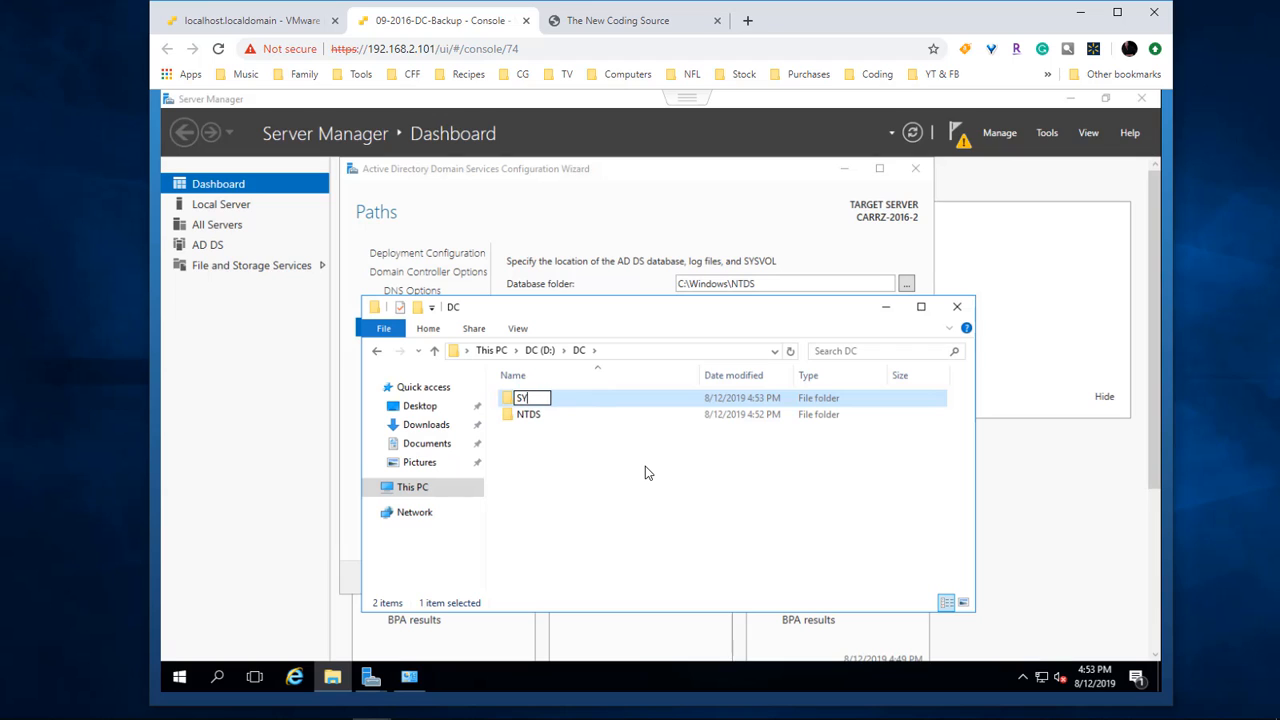
pyautogui.write('SVOL')
pyautogui.press('Return')
pyautogui.click(649, 351)
pyautogui.hotkey('ctrl', 'c')
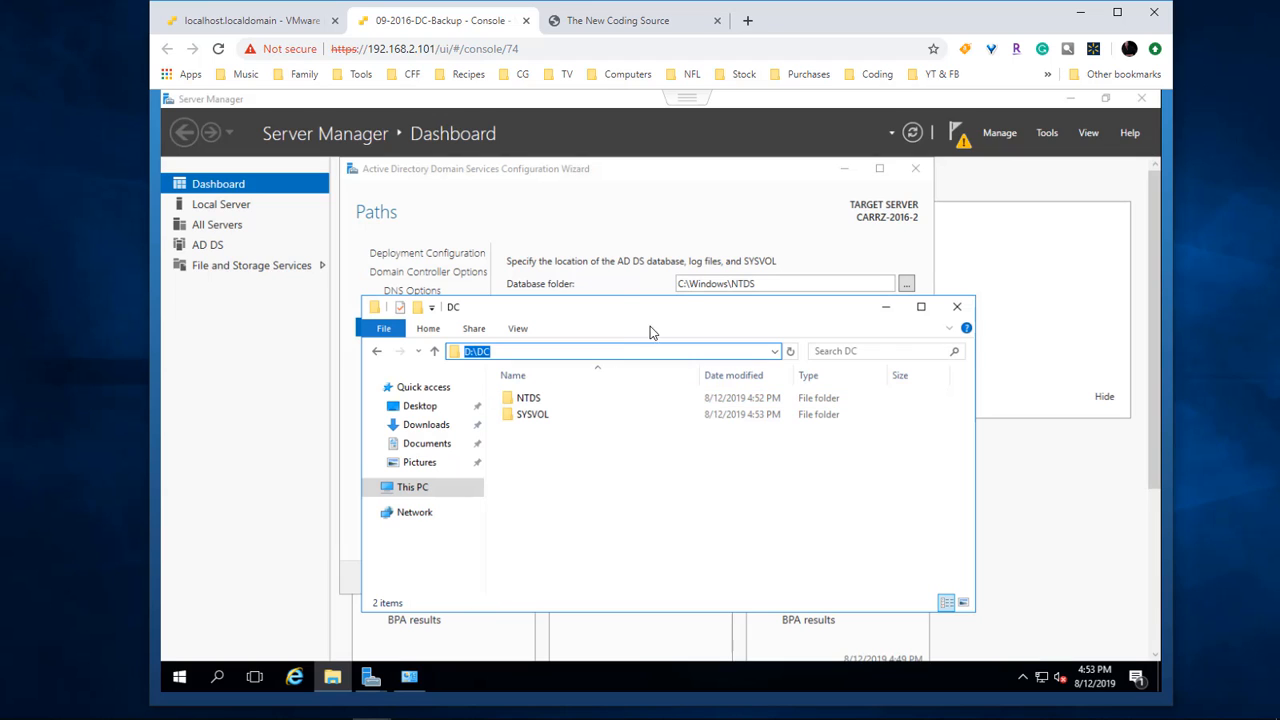
# Step: Replace C:\Windows with D:\DC in the database, log files and SYSVOL path fields
pyautogui.click(728, 284)
pyautogui.click(729, 284)
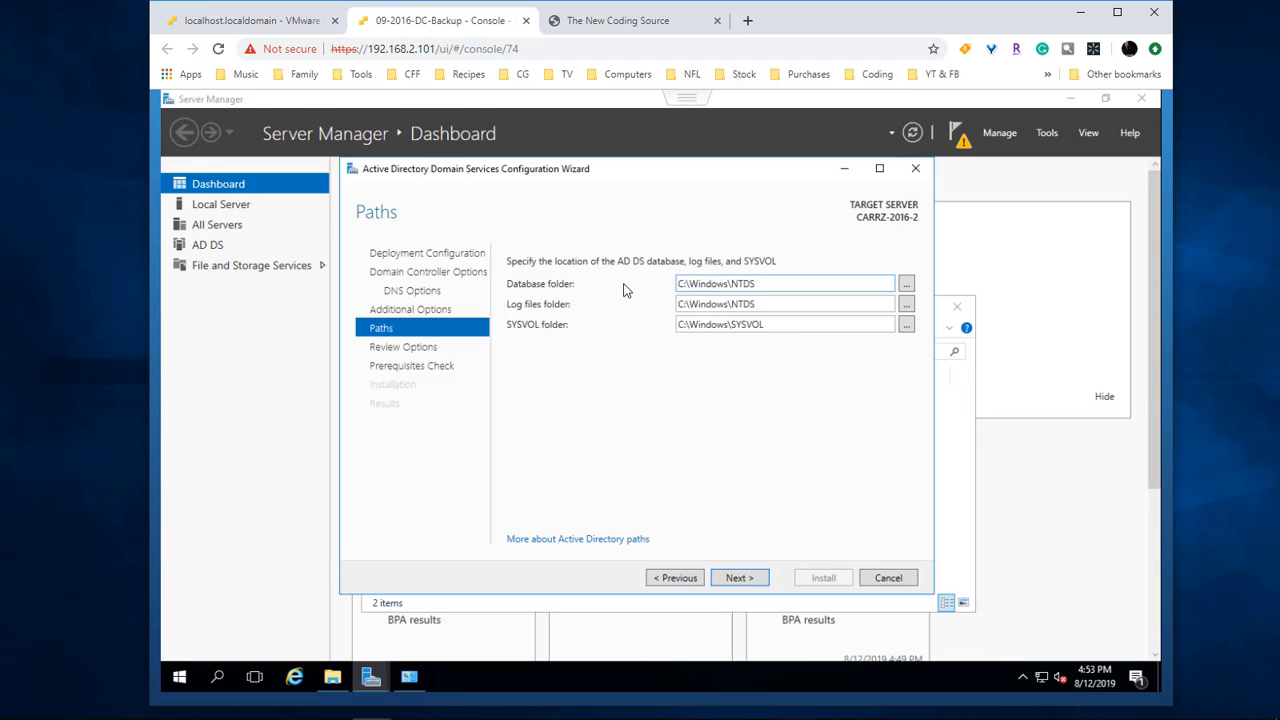
pyautogui.hotkey('shift', 'Home')
pyautogui.hotkey('ctrl', 'v')
pyautogui.click(726, 304)
pyautogui.hotkey('shift', 'Home')
pyautogui.hotkey('ctrl', 'v')
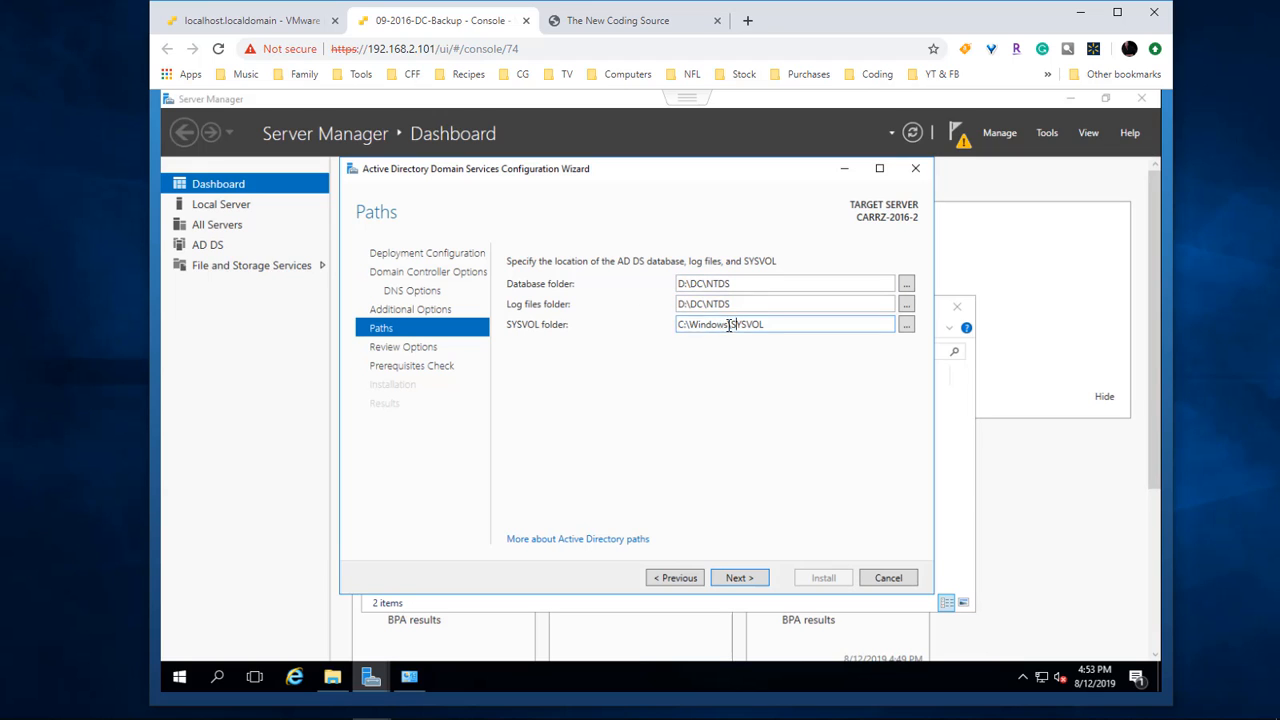
pyautogui.click(722, 324)
pyautogui.hotkey('shift', 'Home')
pyautogui.hotkey('ctrl', 'v')
pyautogui.click(746, 306)
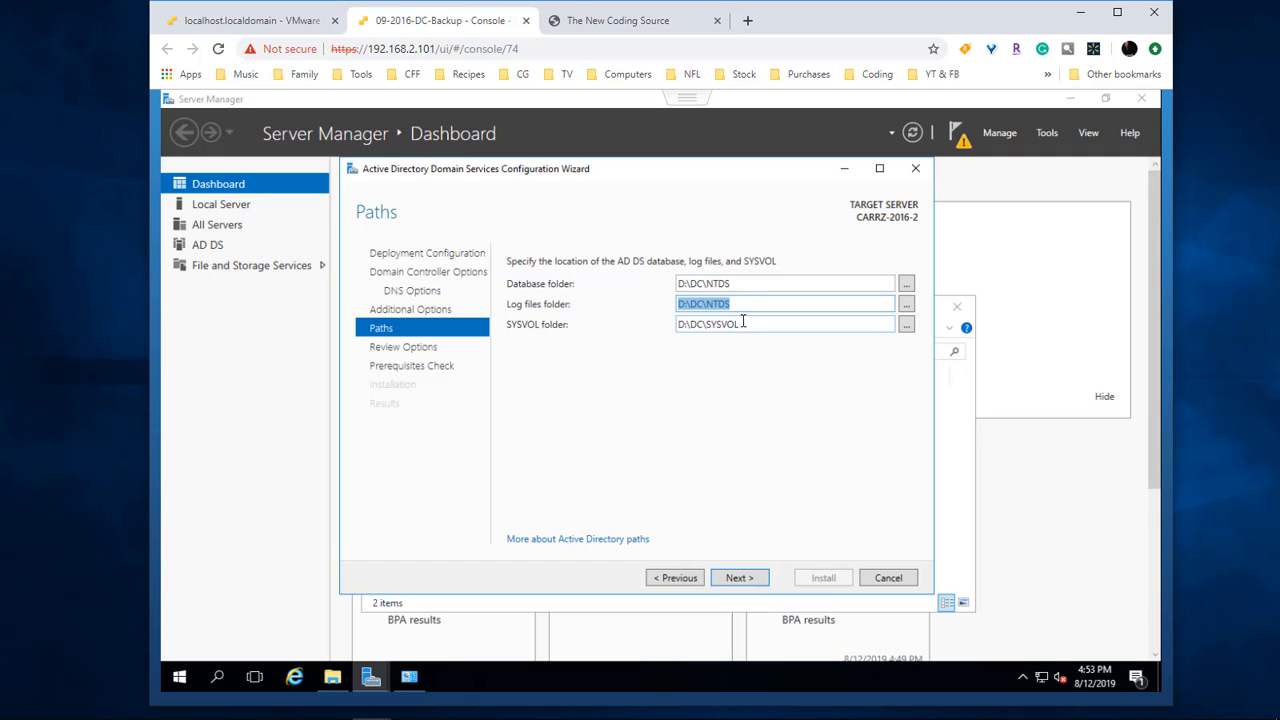
# Step: Install the domain controller, then after the reboot sign in as a CARRZ-FOX-FIRE domain user via Other user
pyautogui.click(737, 579)
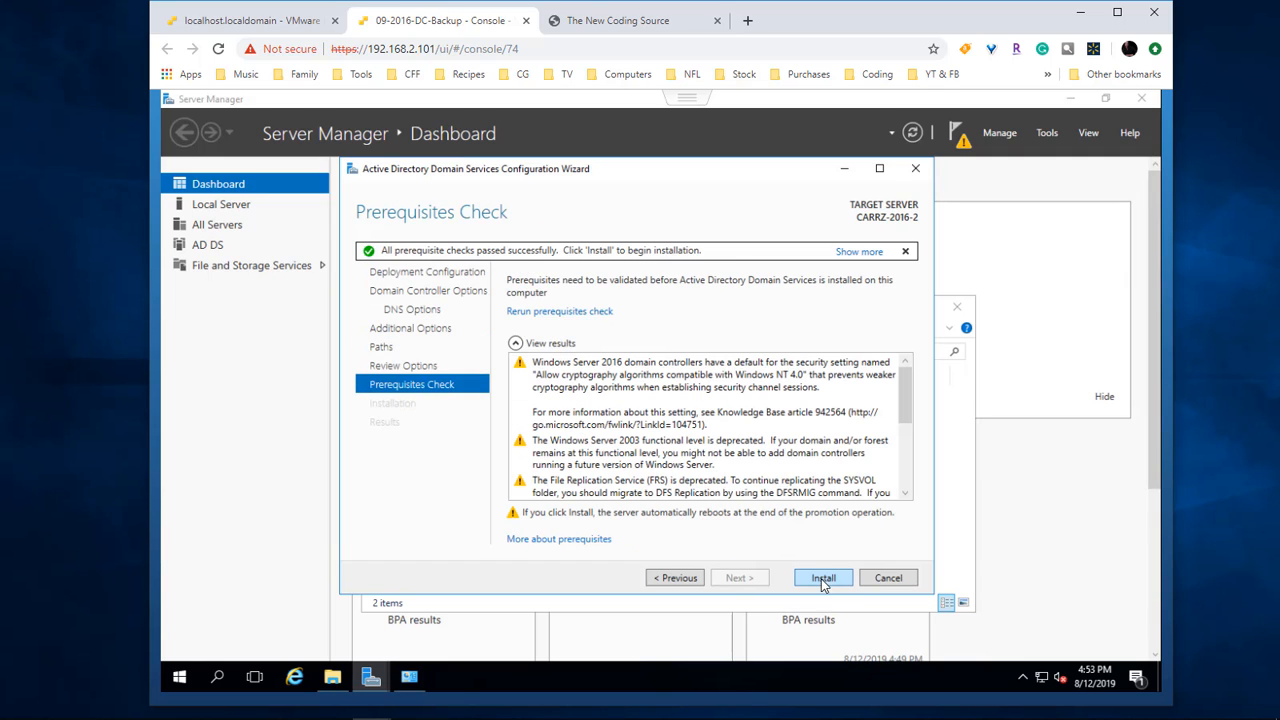
pyautogui.click(823, 579)
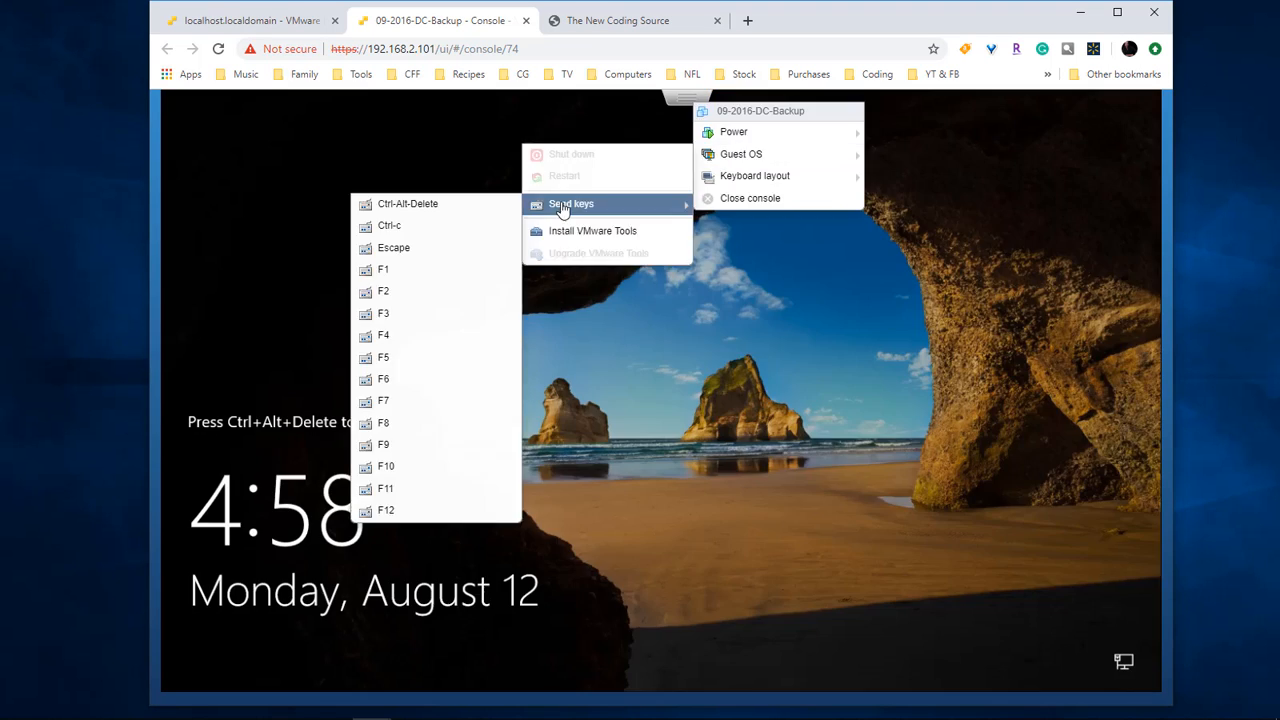
pyautogui.click(400, 203)
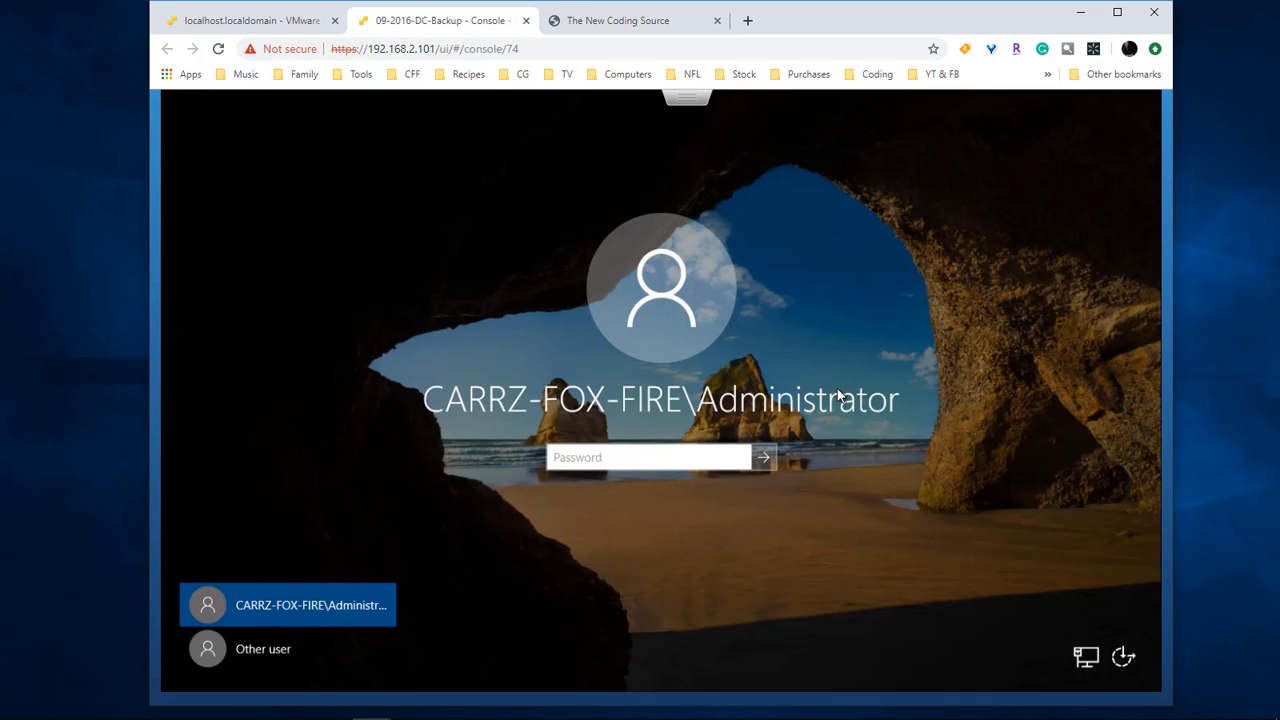
pyautogui.click(266, 651)
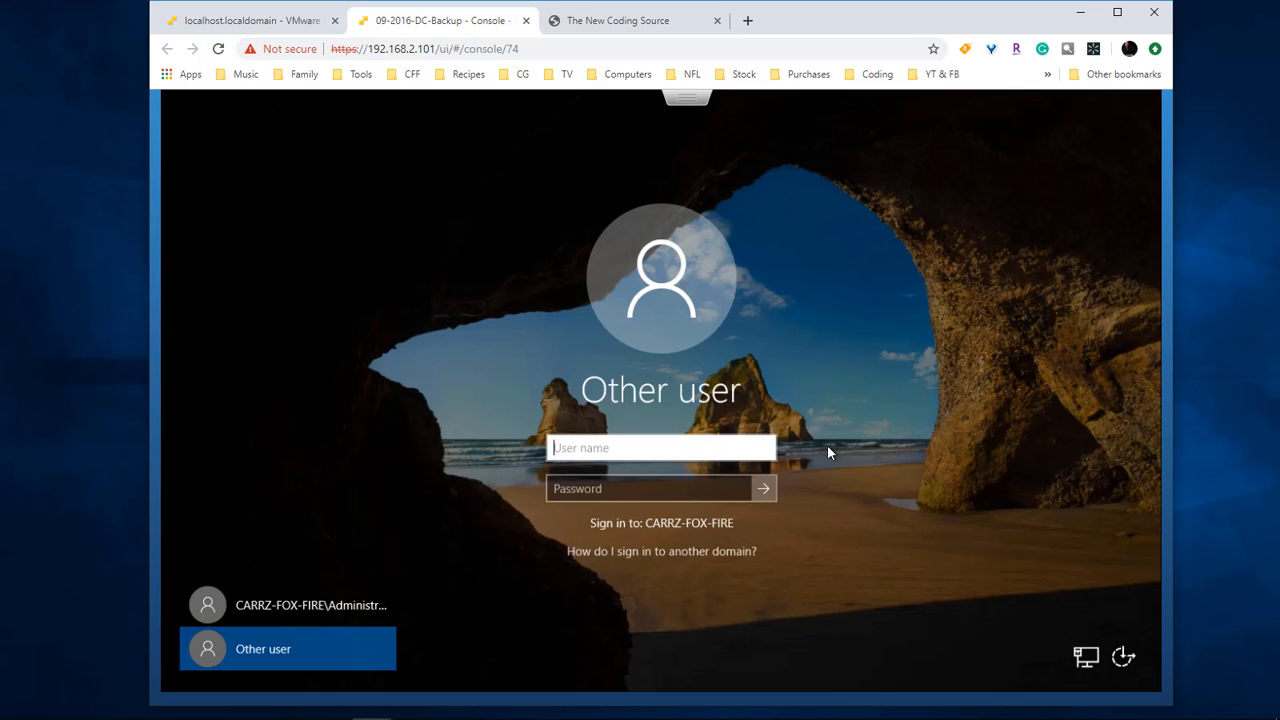
pyautogui.press('Return')
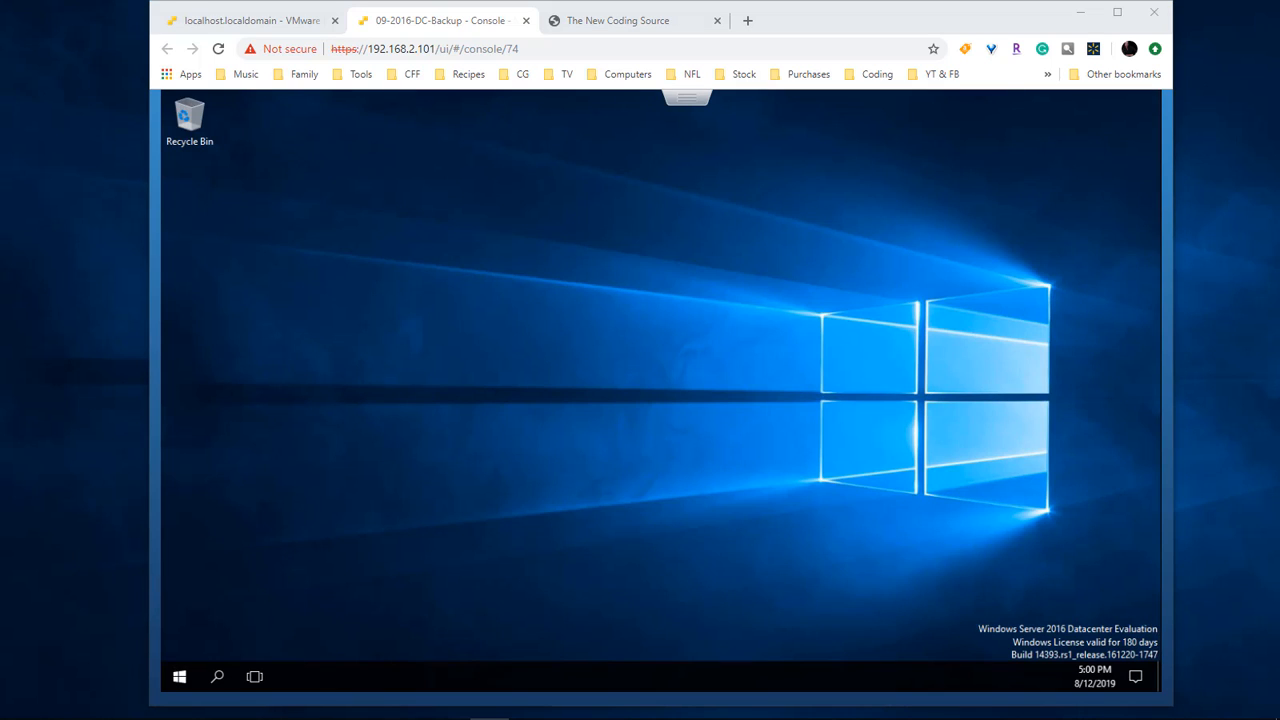
# Step: Pin Active Directory Administrative Center and Domains and Trusts from Windows Administrative Tools as Start tiles
pyautogui.click(484, 282)
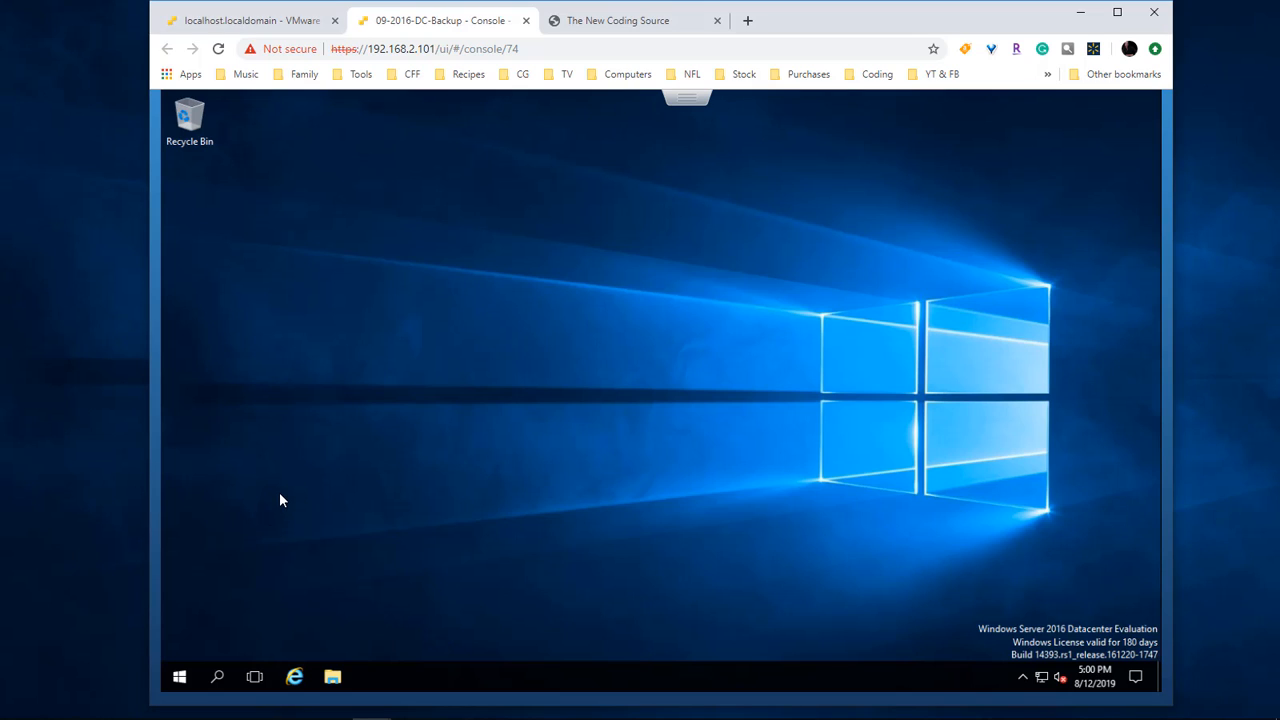
pyautogui.click(182, 684)
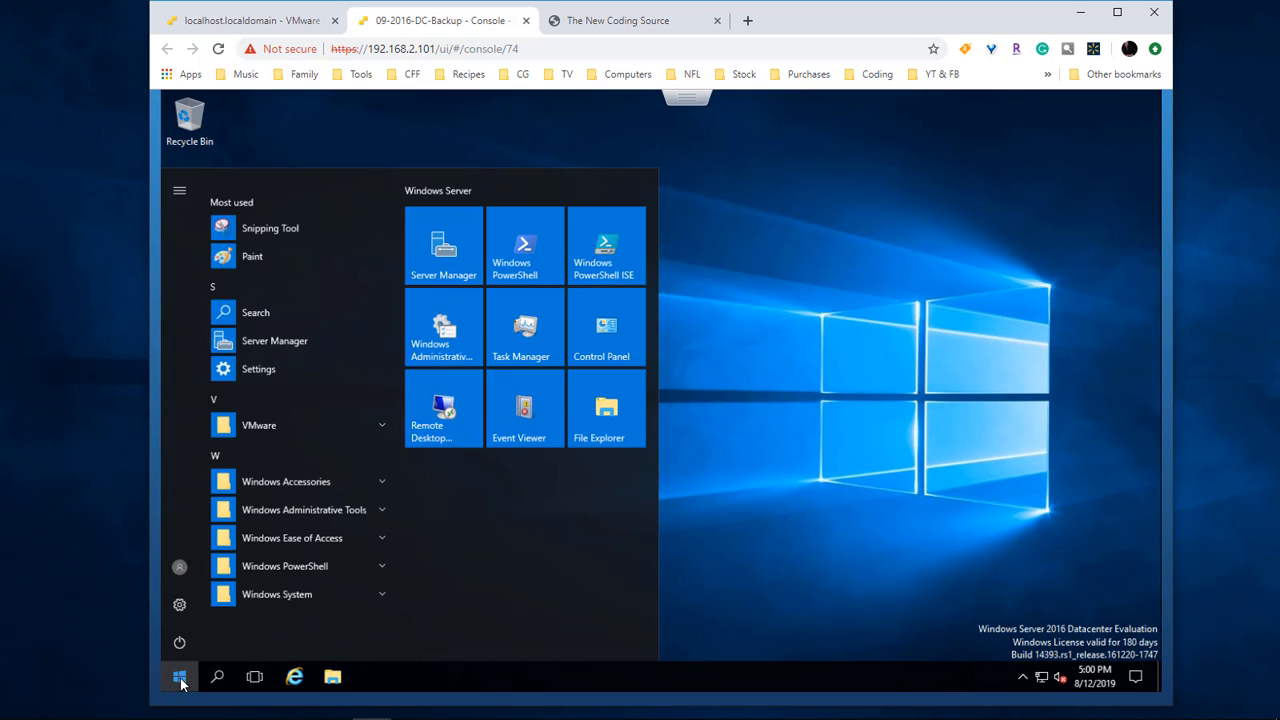
pyautogui.click(281, 508)
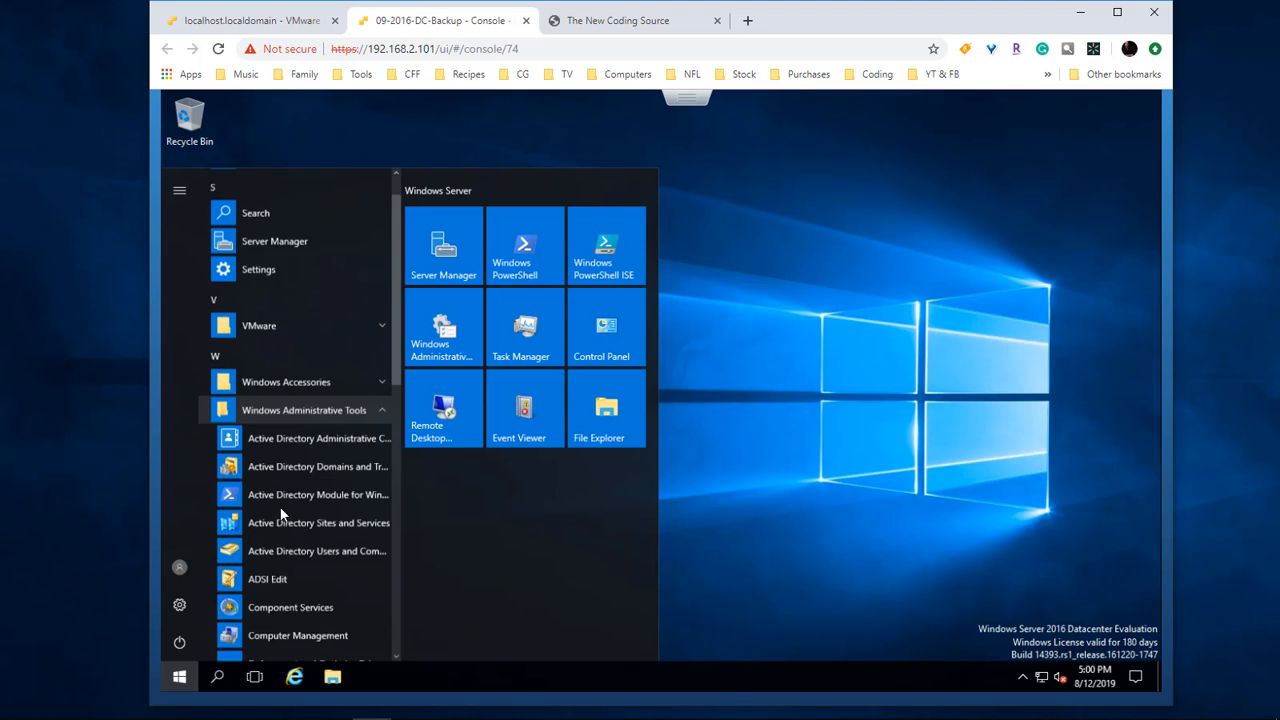
pyautogui.scroll(-3, 281, 515)
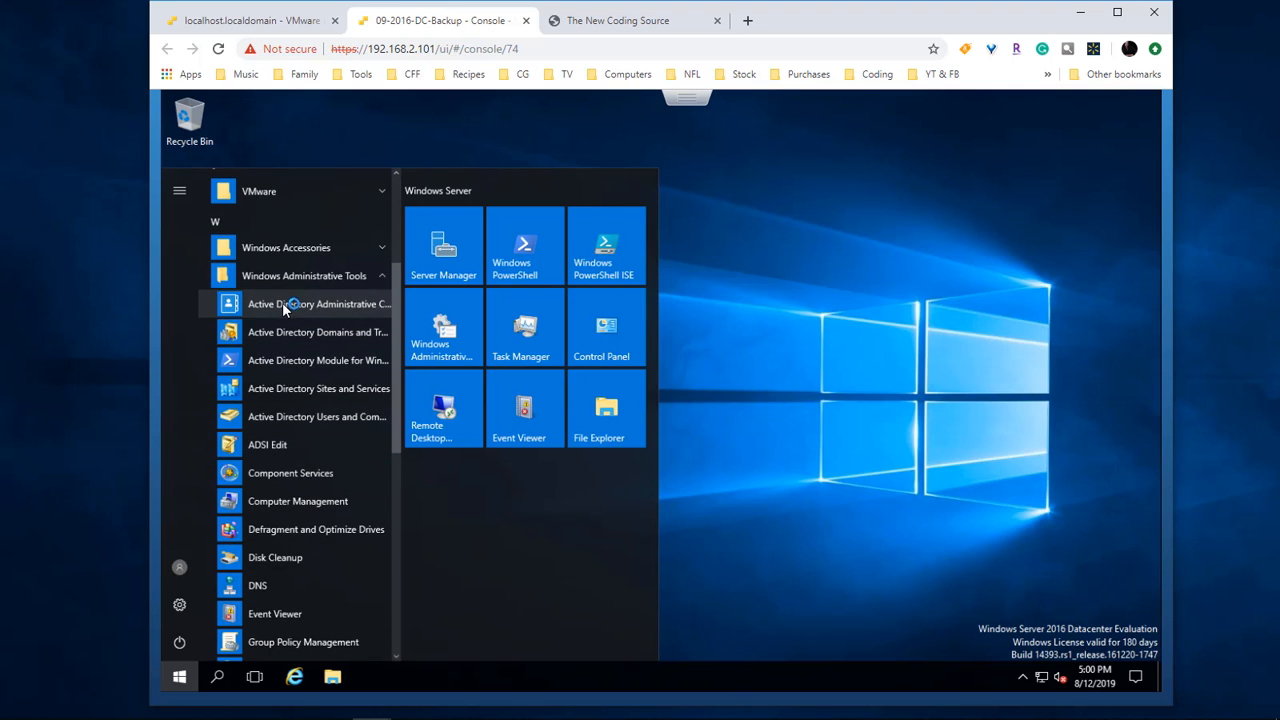
pyautogui.moveTo(284, 307); pyautogui.dragTo(451, 518)
pyautogui.moveTo(292, 333); pyautogui.dragTo(455, 504)
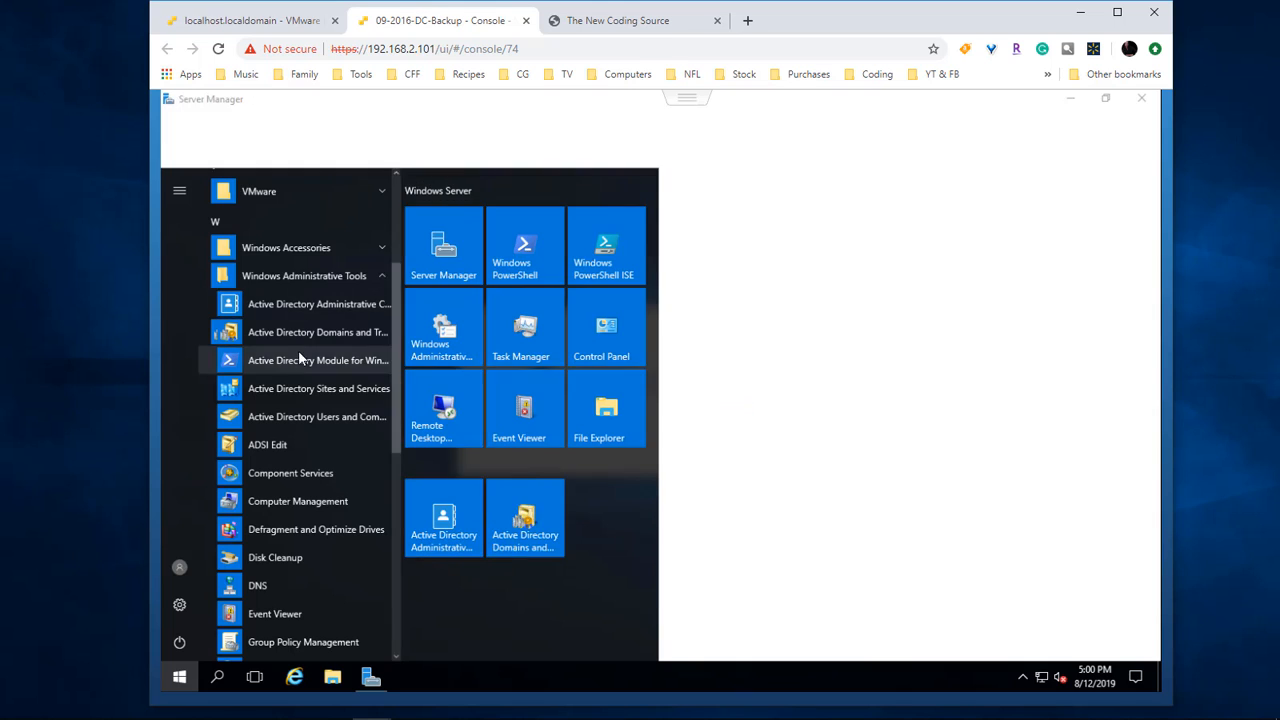
# Step: Pin the AD PowerShell module, Sites and Services, Users and Computers, and DNS as Start tiles
pyautogui.moveTo(299, 358); pyautogui.dragTo(598, 510)
pyautogui.moveTo(297, 388); pyautogui.dragTo(436, 586)
pyautogui.moveTo(299, 417); pyautogui.dragTo(517, 596)
pyautogui.moveTo(258, 585); pyautogui.dragTo(593, 564)
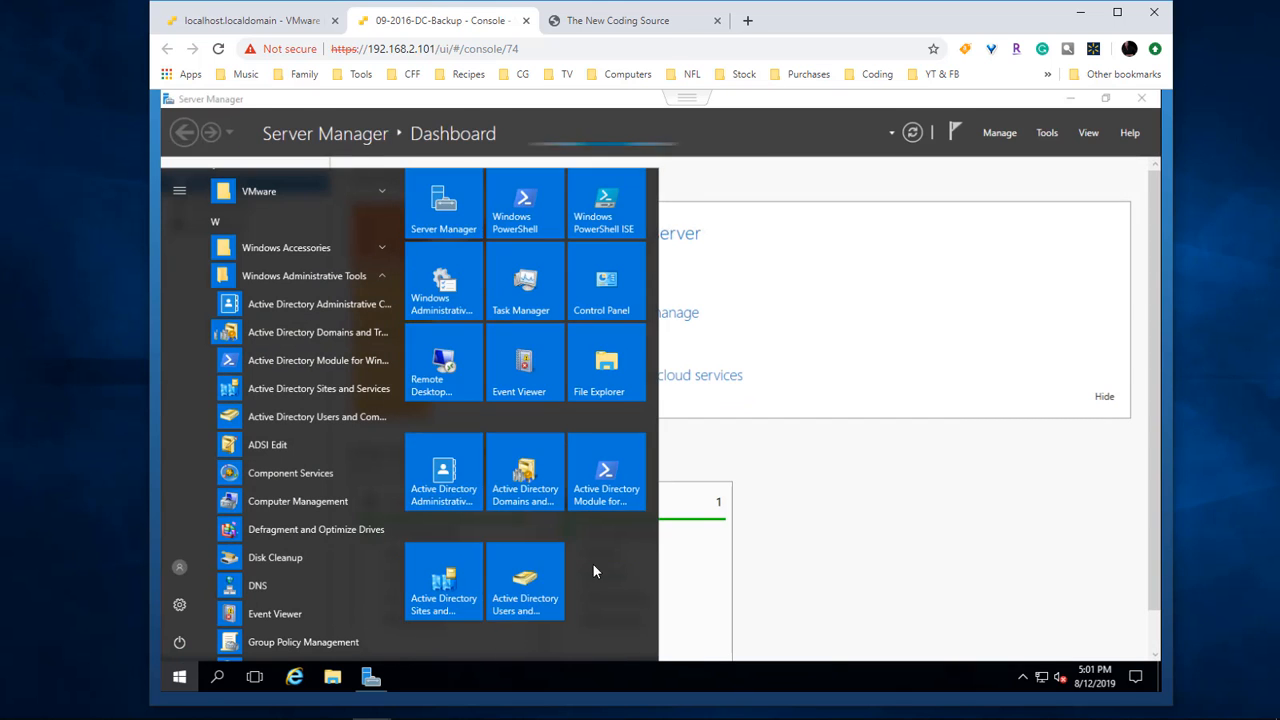
pyautogui.click(896, 459)
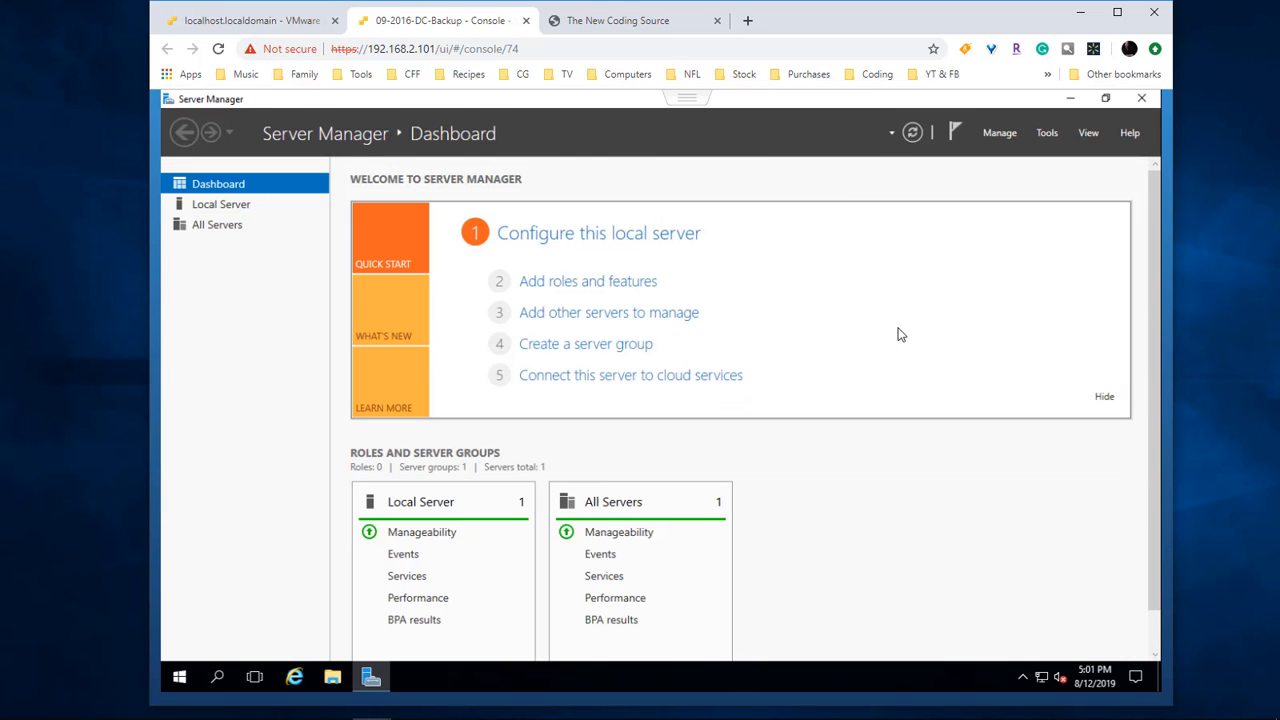
# Step: Set Server Manager not to start automatically at logon, then minimize it
pyautogui.click(1000, 133)
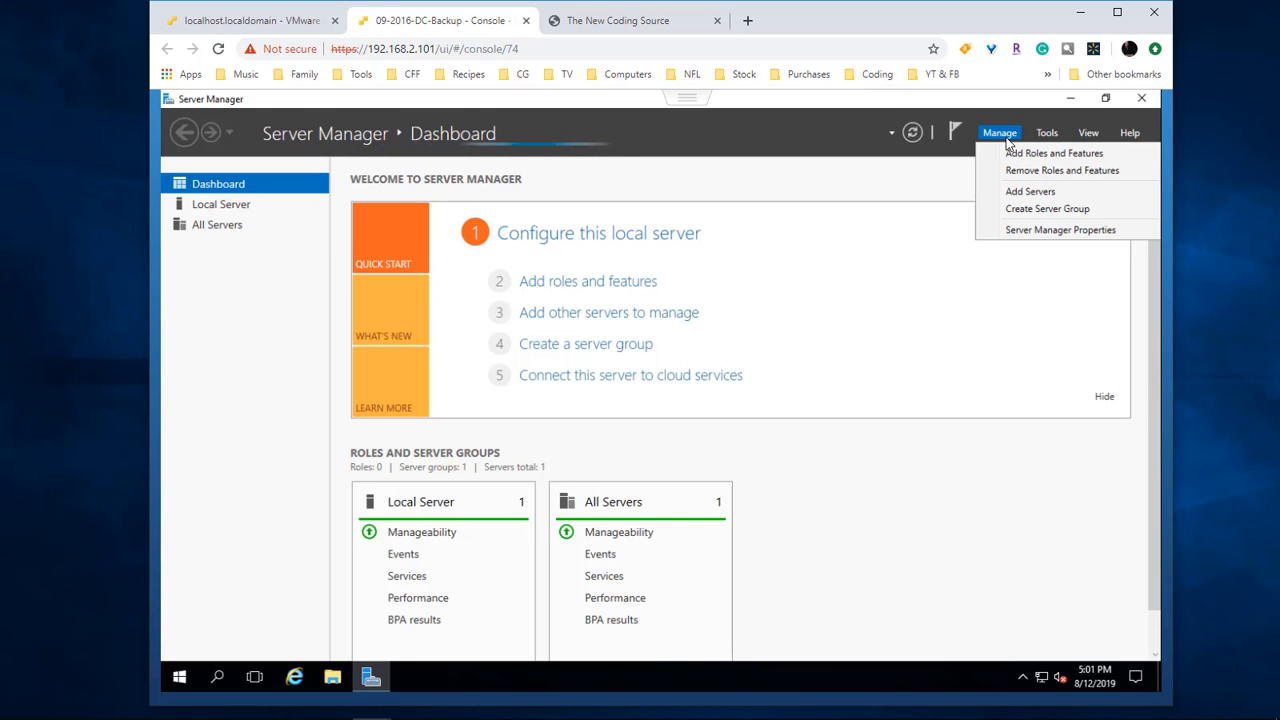
pyautogui.click(1037, 232)
pyautogui.click(487, 416)
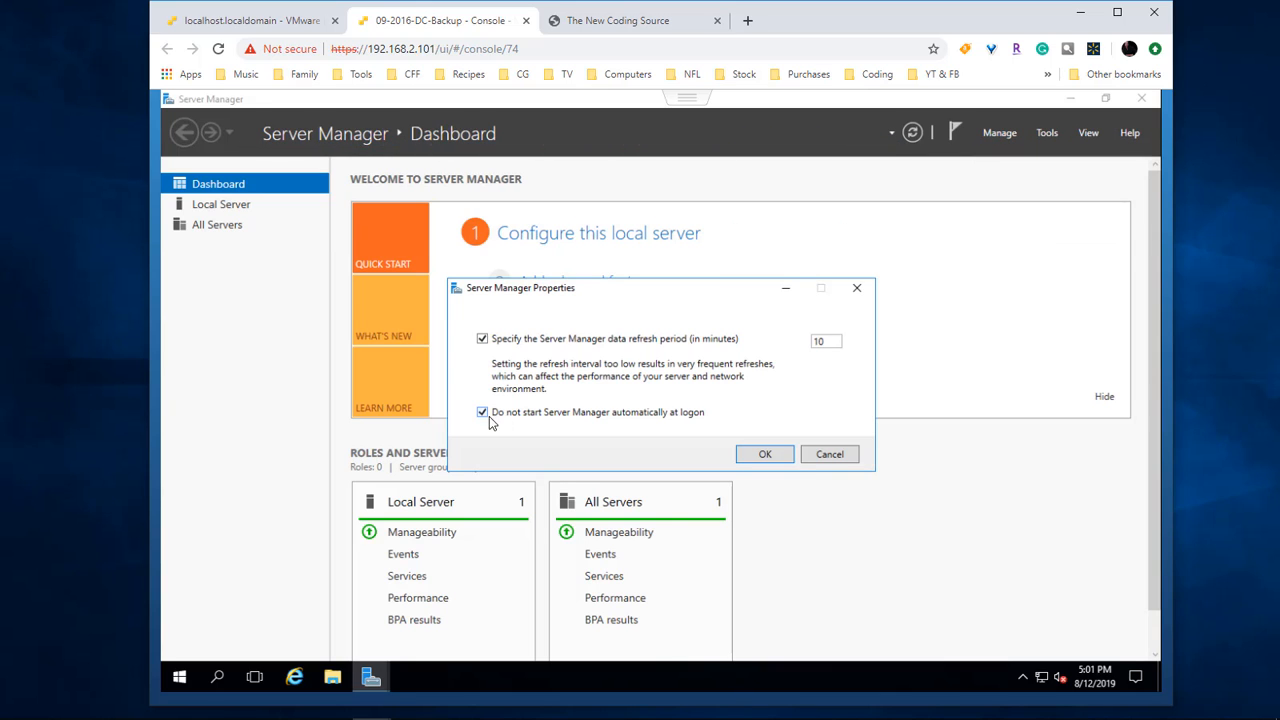
pyautogui.click(765, 455)
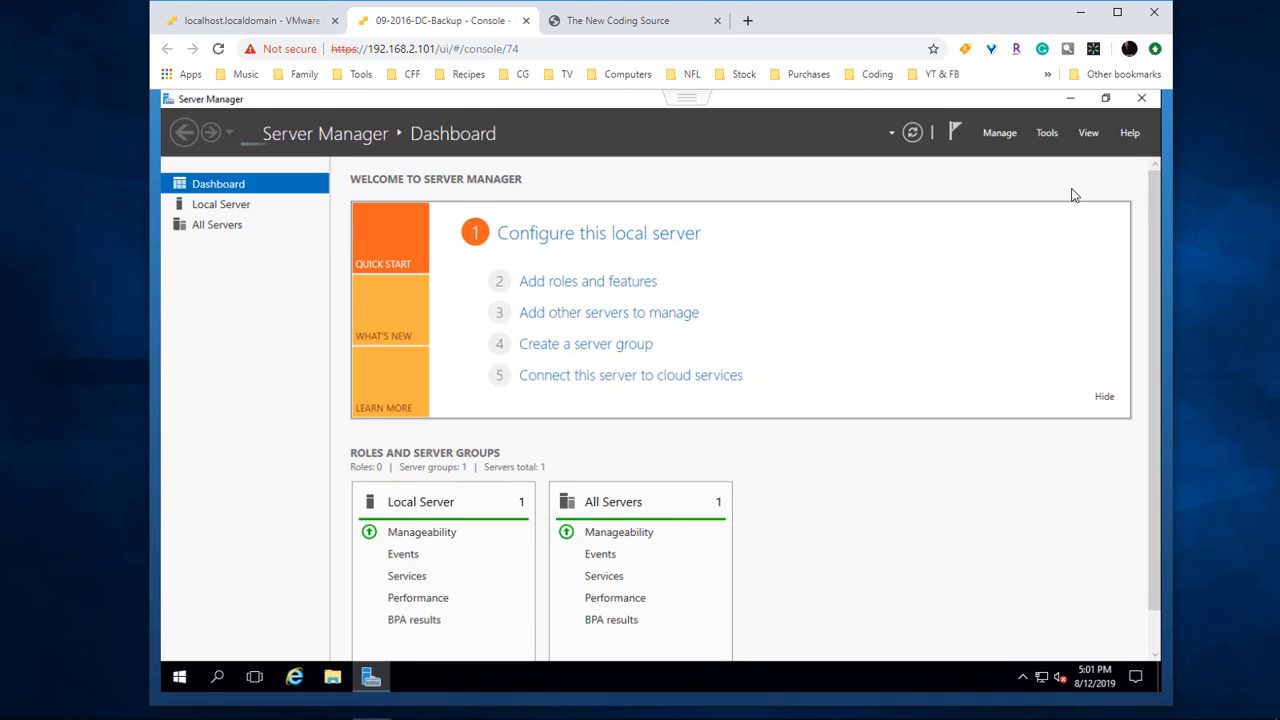
pyautogui.click(1073, 99)
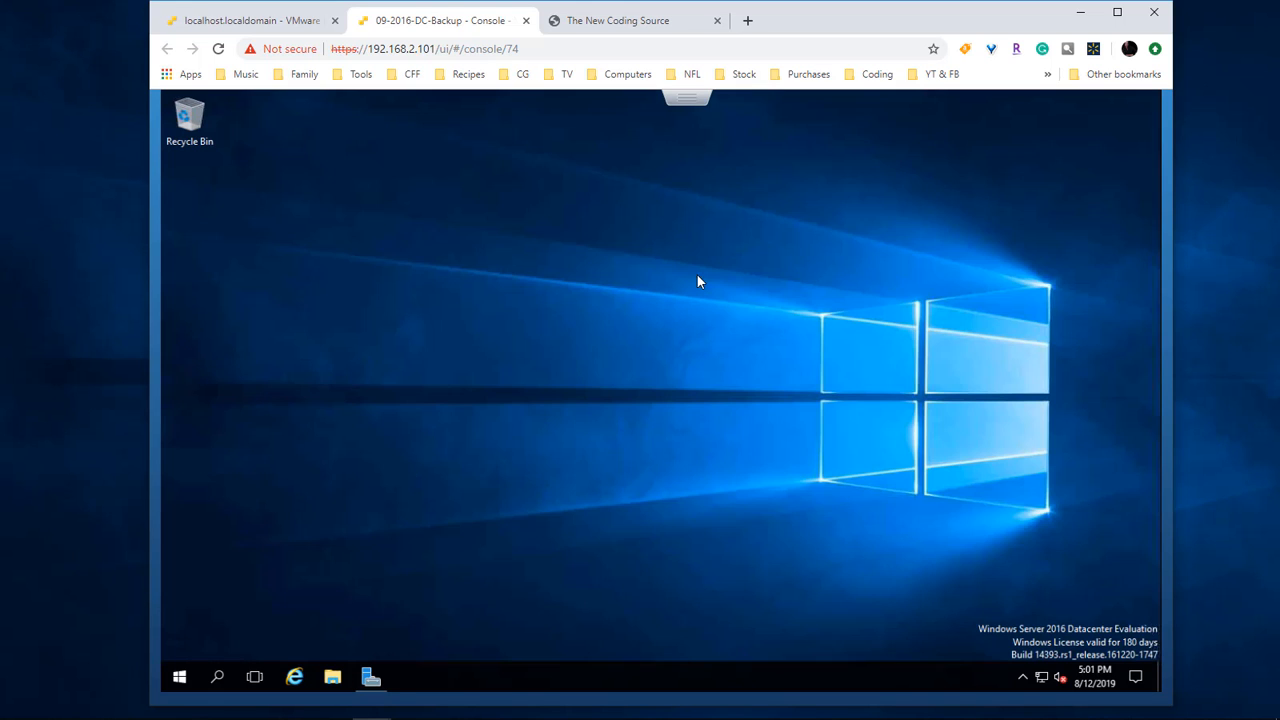
# Step: Launch Active Directory Users and Computers, widen the Name column, and open carrz-fox-fire.local > Computers
pyautogui.click(179, 679)
pyautogui.scroll(-1, 535, 540)
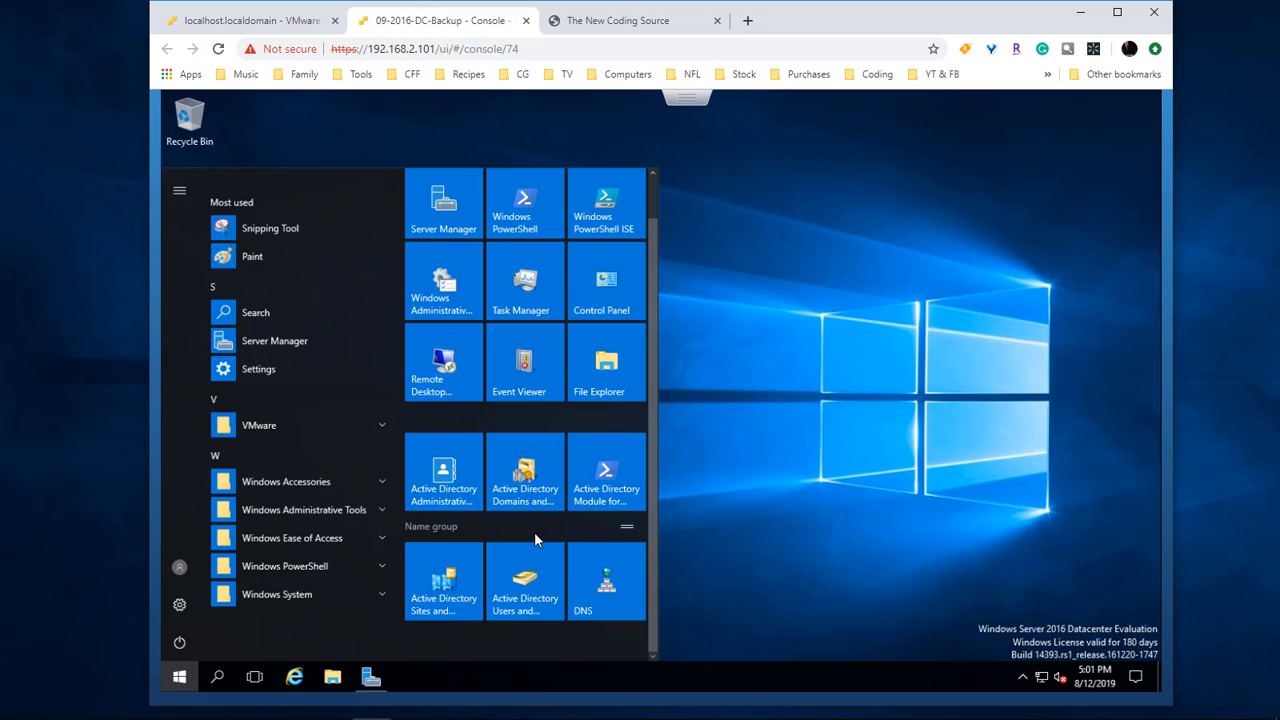
pyautogui.click(526, 597)
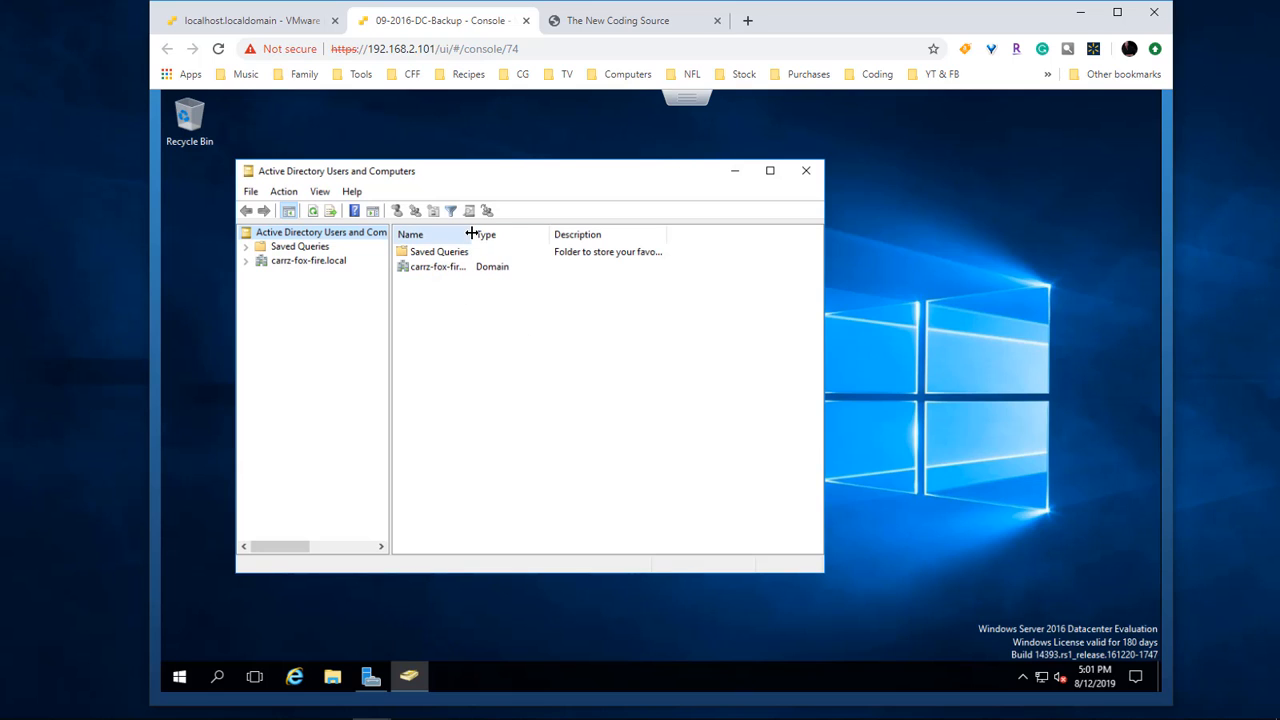
pyautogui.moveTo(472, 234); pyautogui.dragTo(526, 234)
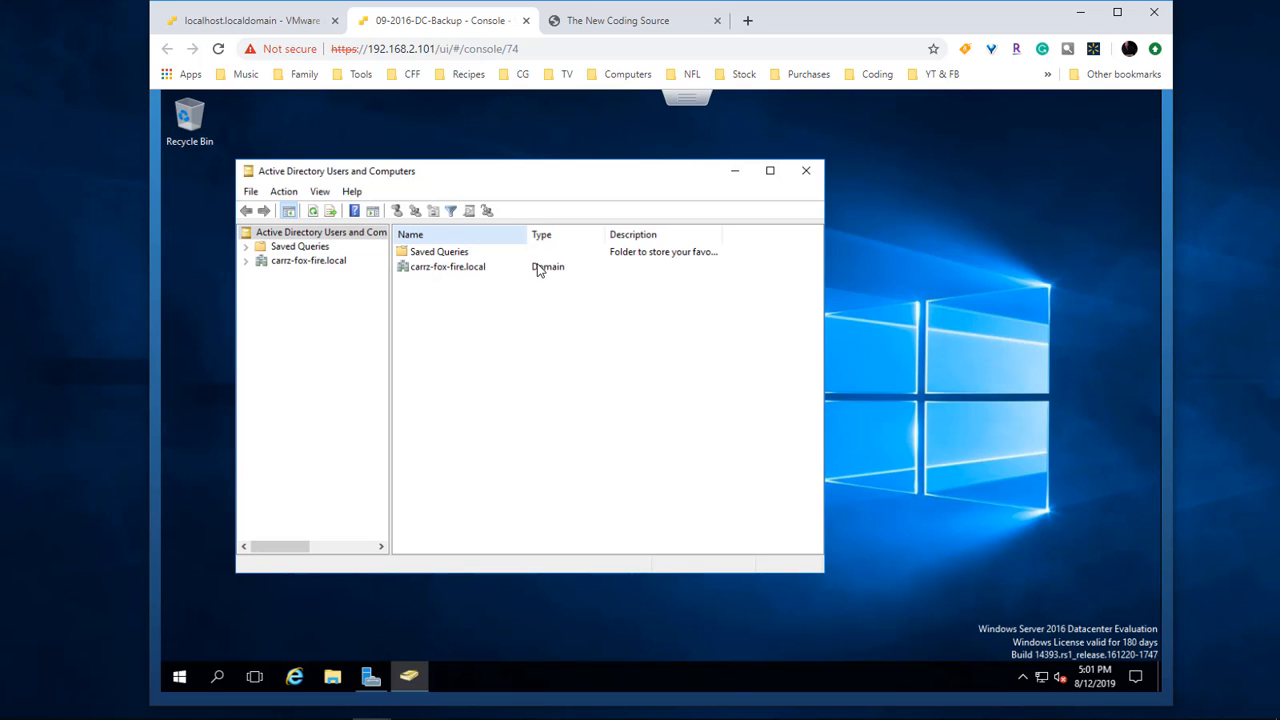
pyautogui.doubleClick(430, 274)
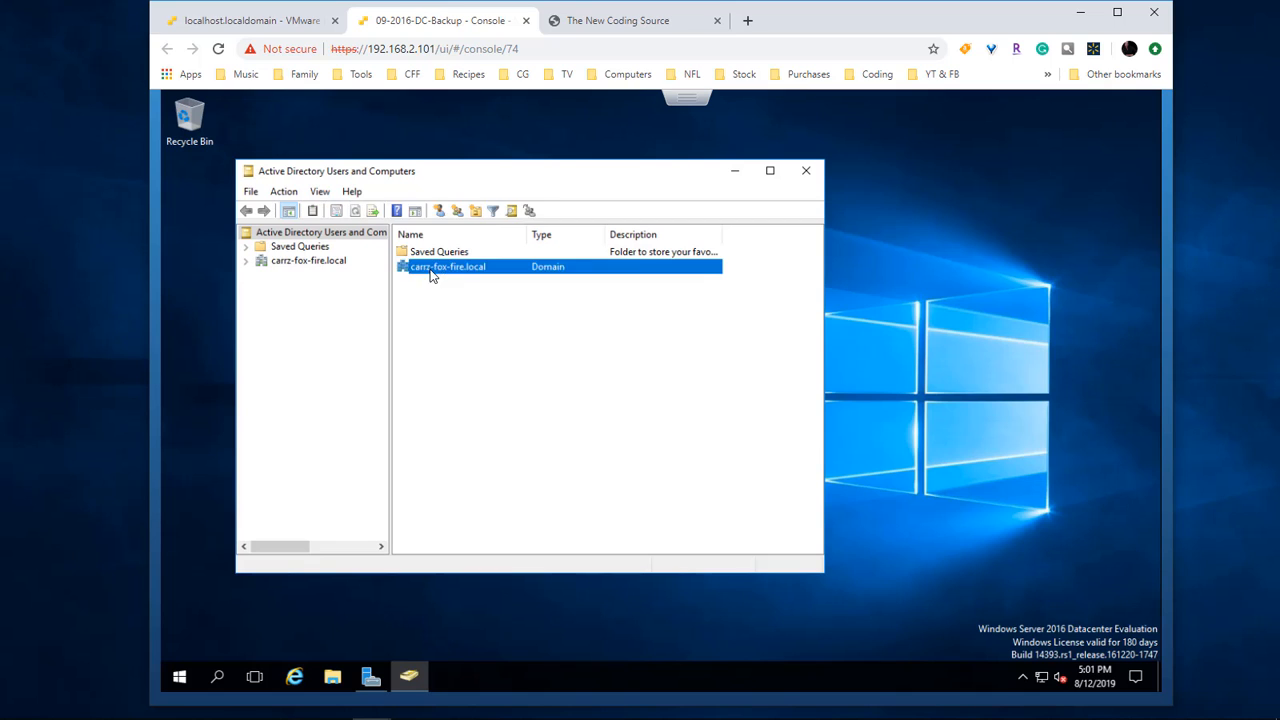
pyautogui.doubleClick(432, 267)
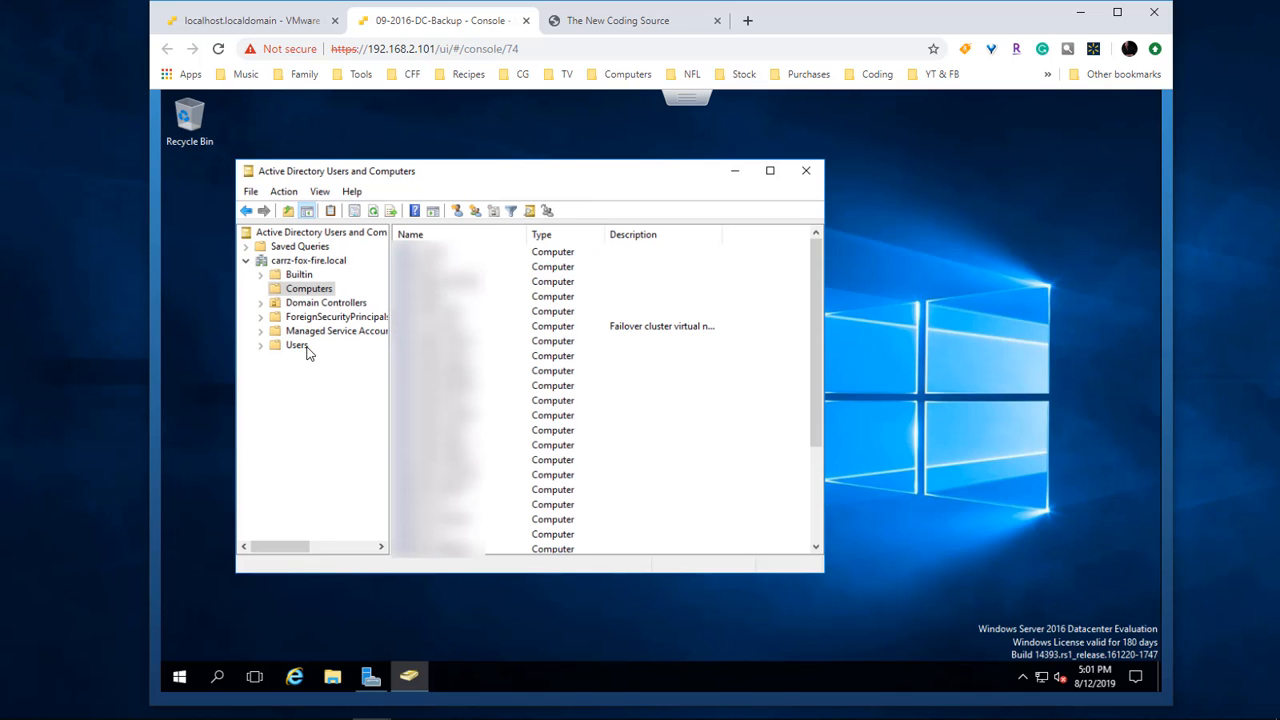
pyautogui.click(181, 679)
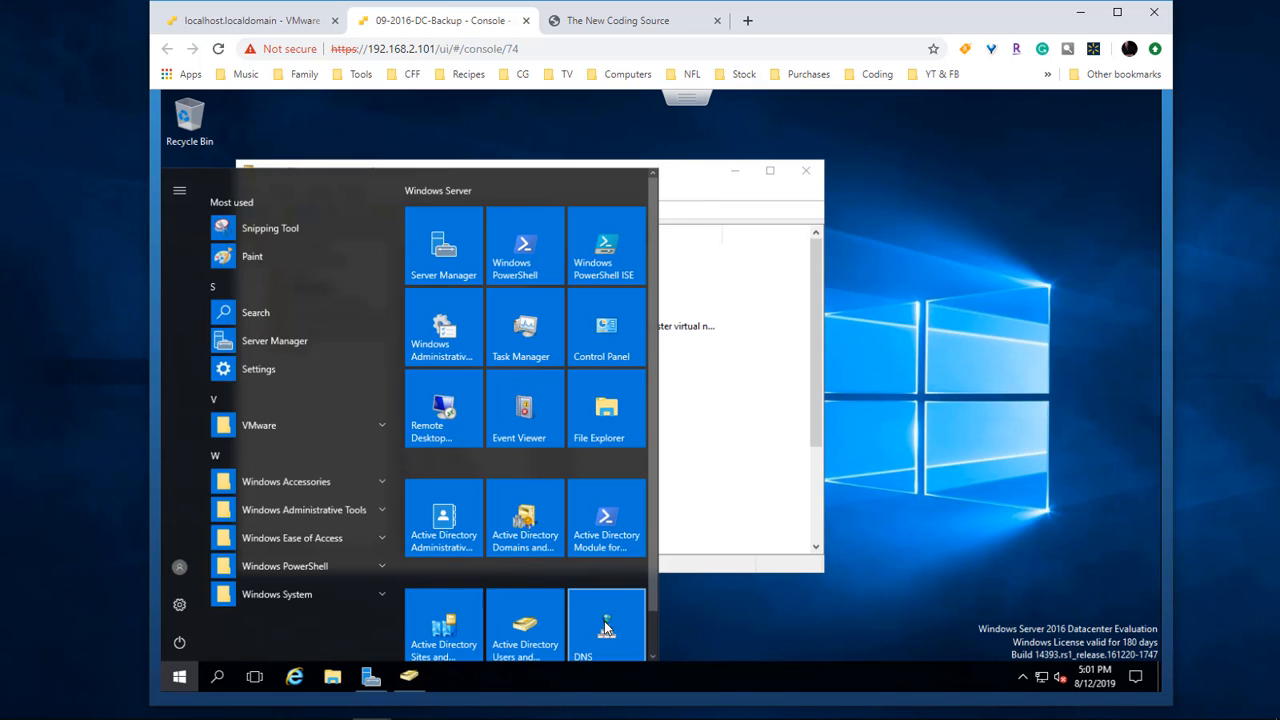
# Step: Open DNS Manager and view the carrz-fox-fire.local forward lookup zone records on CARRZ-2016-2
pyautogui.click(757, 550)
pyautogui.doubleClick(252, 213)
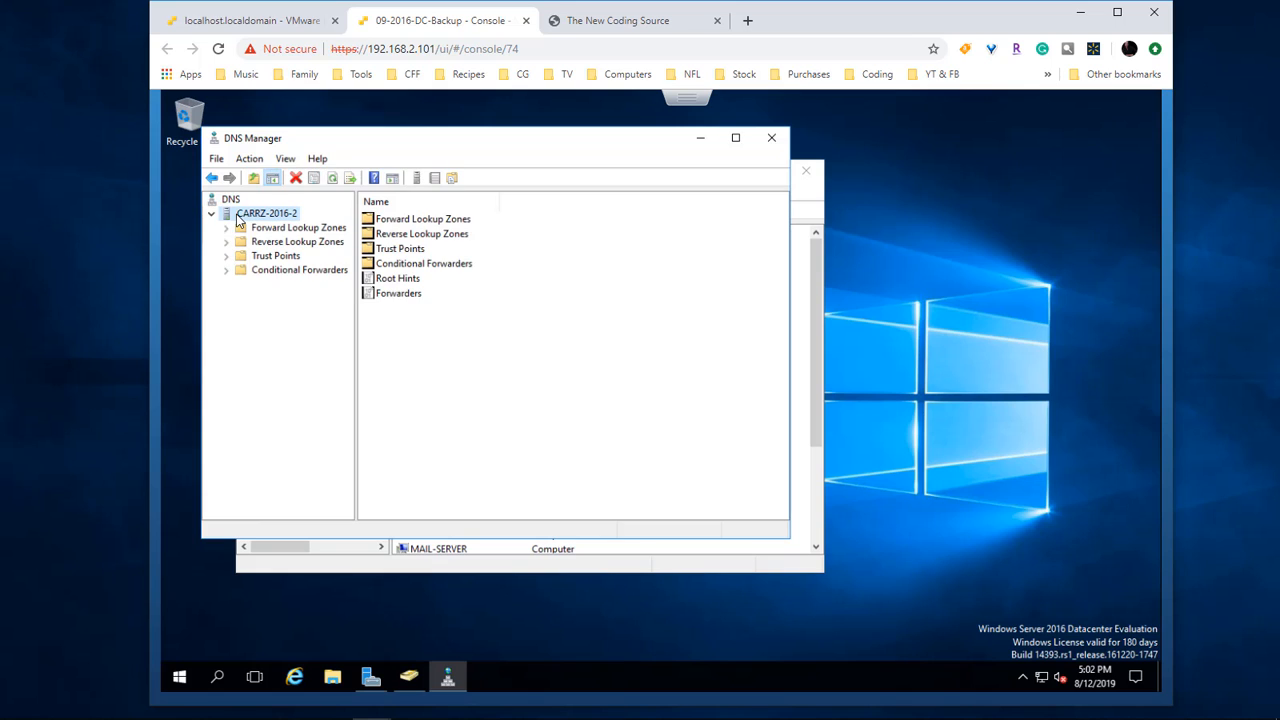
pyautogui.click(266, 231)
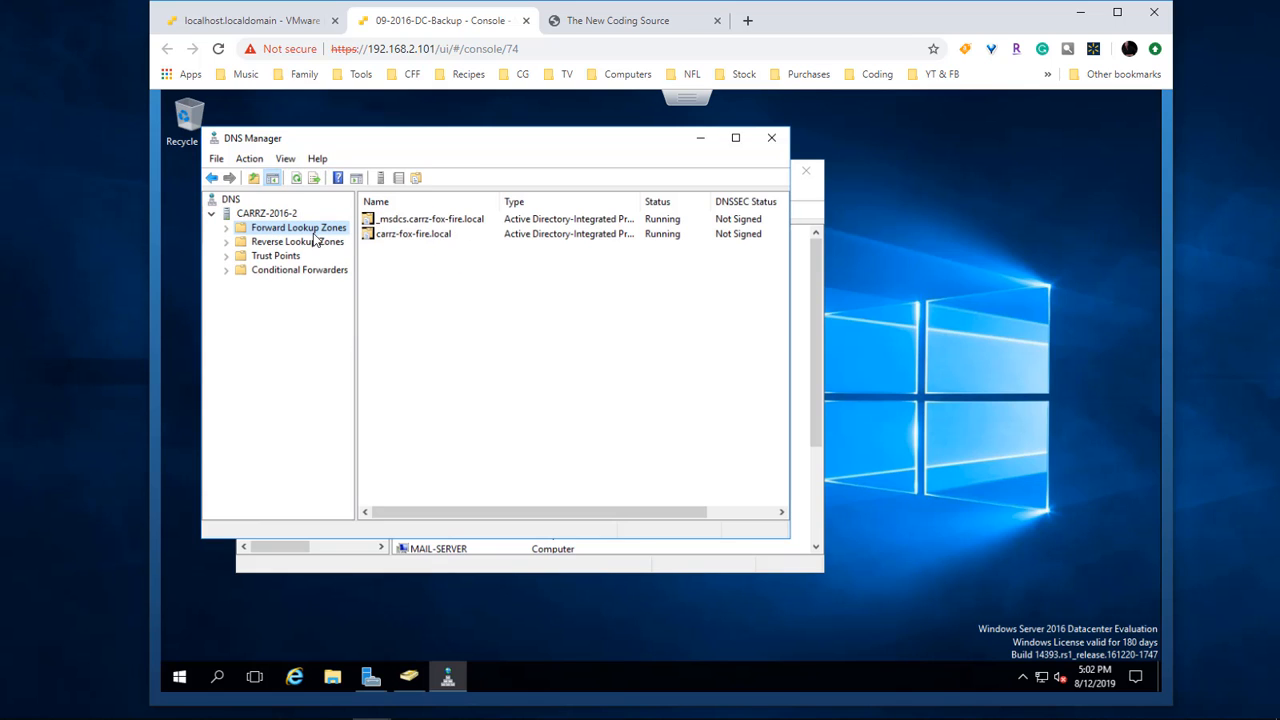
pyautogui.click(386, 238)
pyautogui.doubleClick(386, 238)
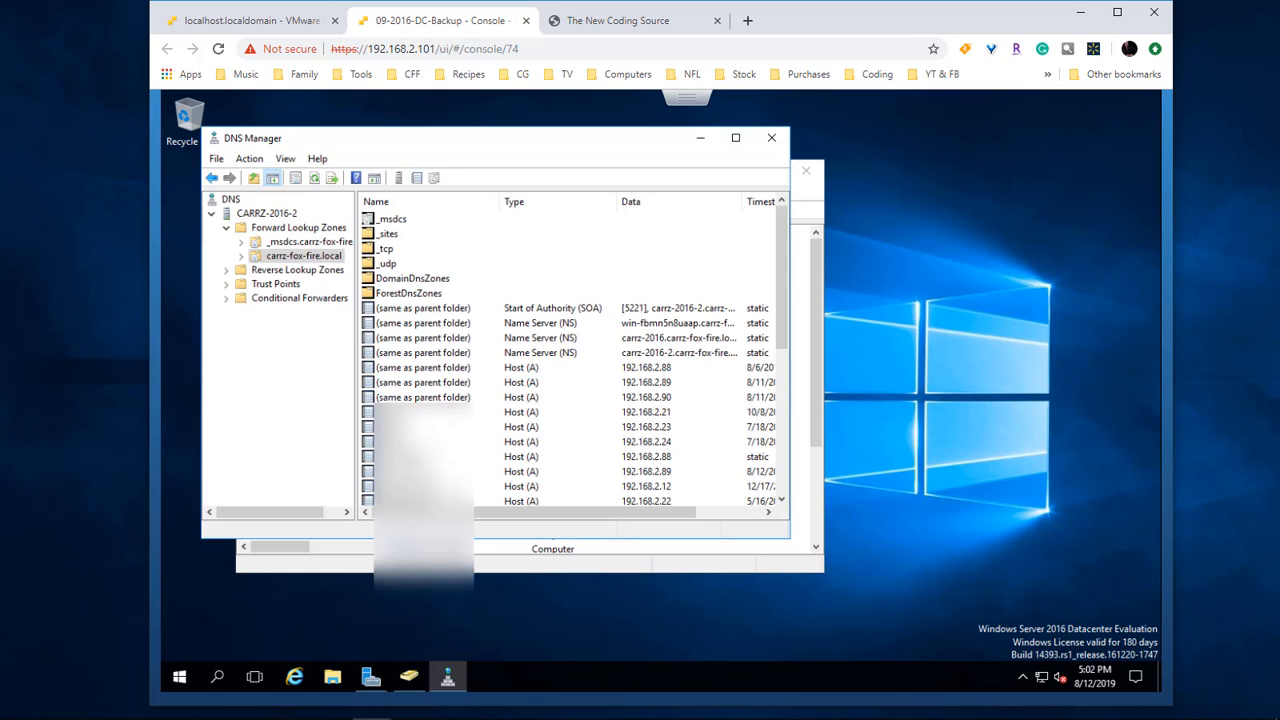
pyautogui.scroll(-10, 519, 390)
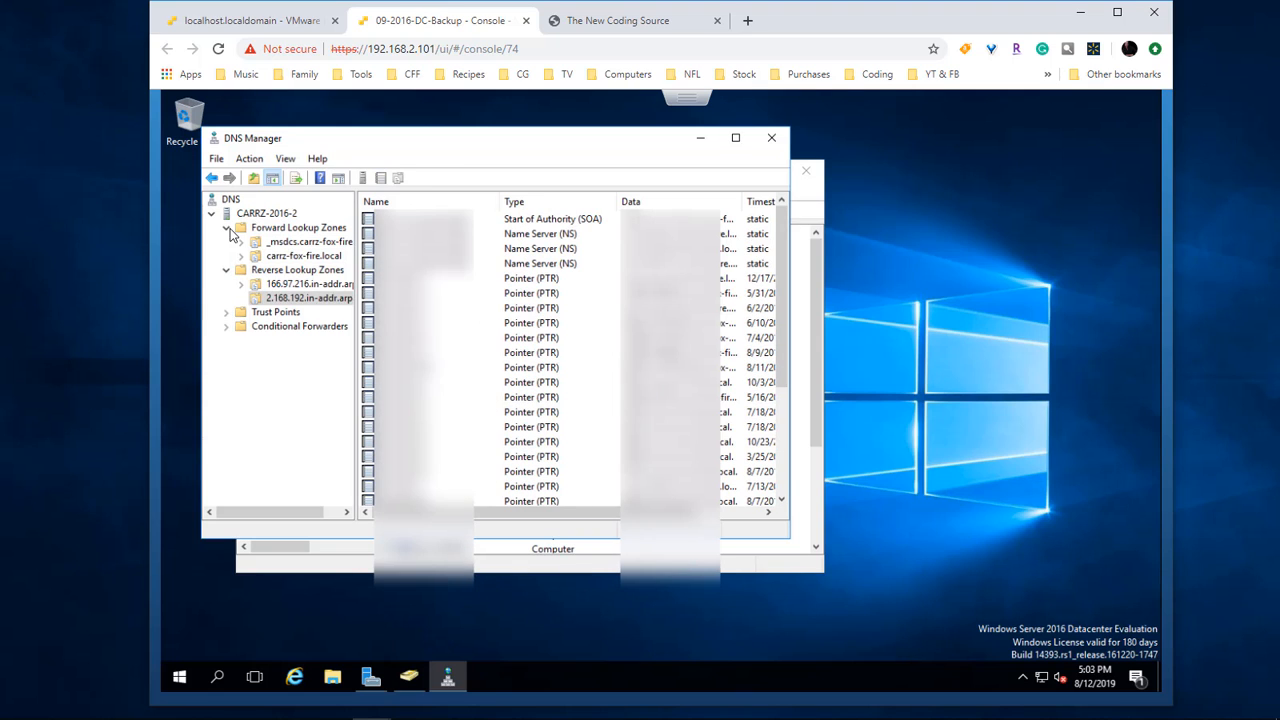
# Step: Collapse the Forward Lookup Zones, Reverse Lookup Zones and CARRZ-2016-2 nodes, then close DNS Manager
pyautogui.click(226, 228)
pyautogui.click(226, 242)
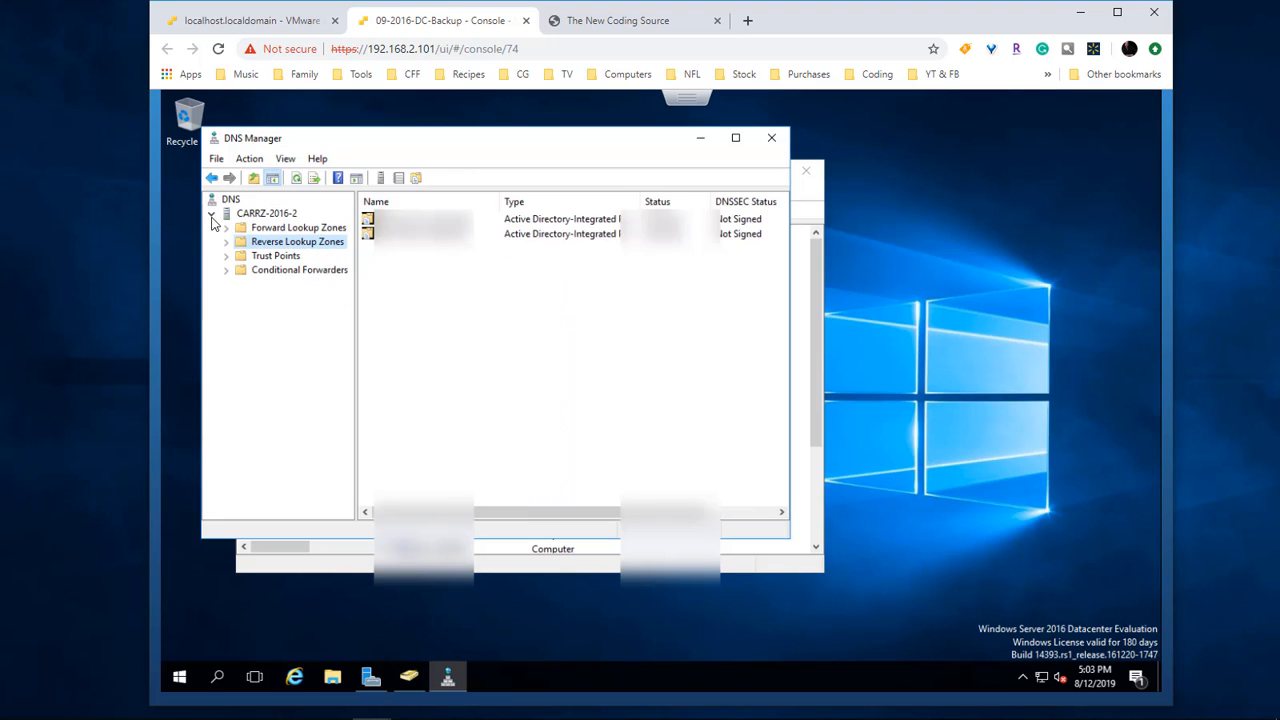
pyautogui.click(211, 213)
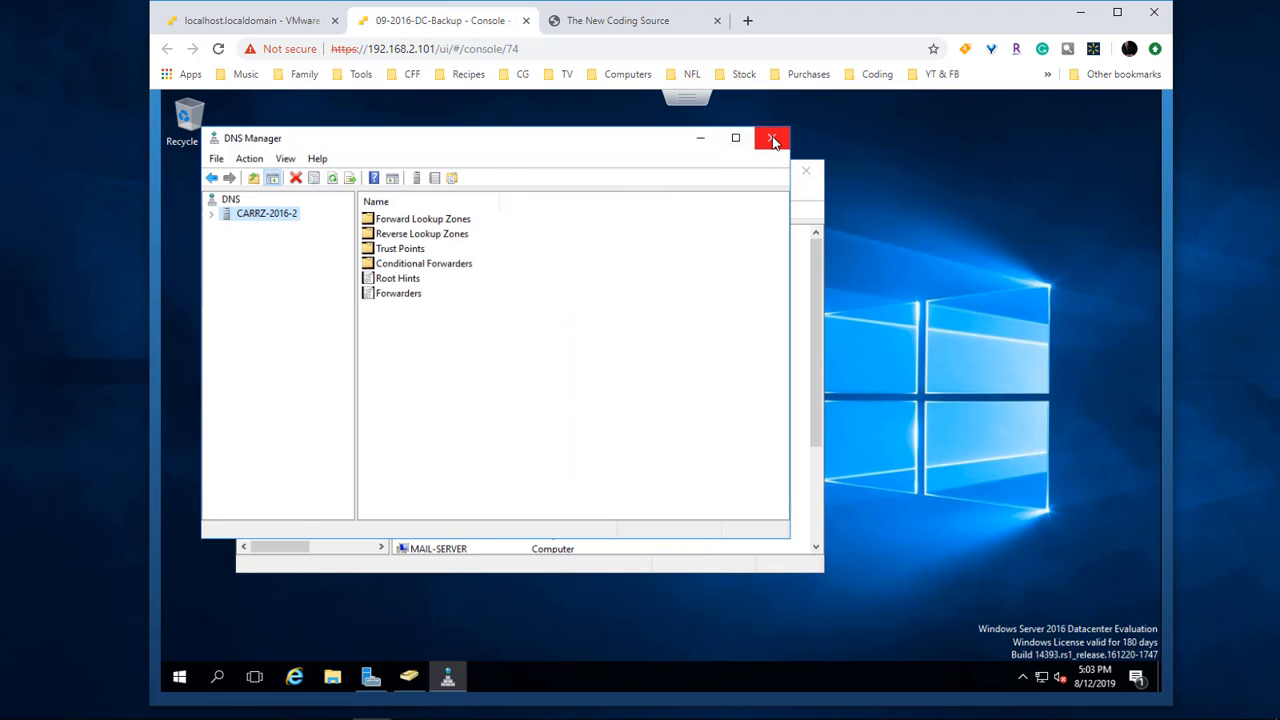
pyautogui.click(807, 172)
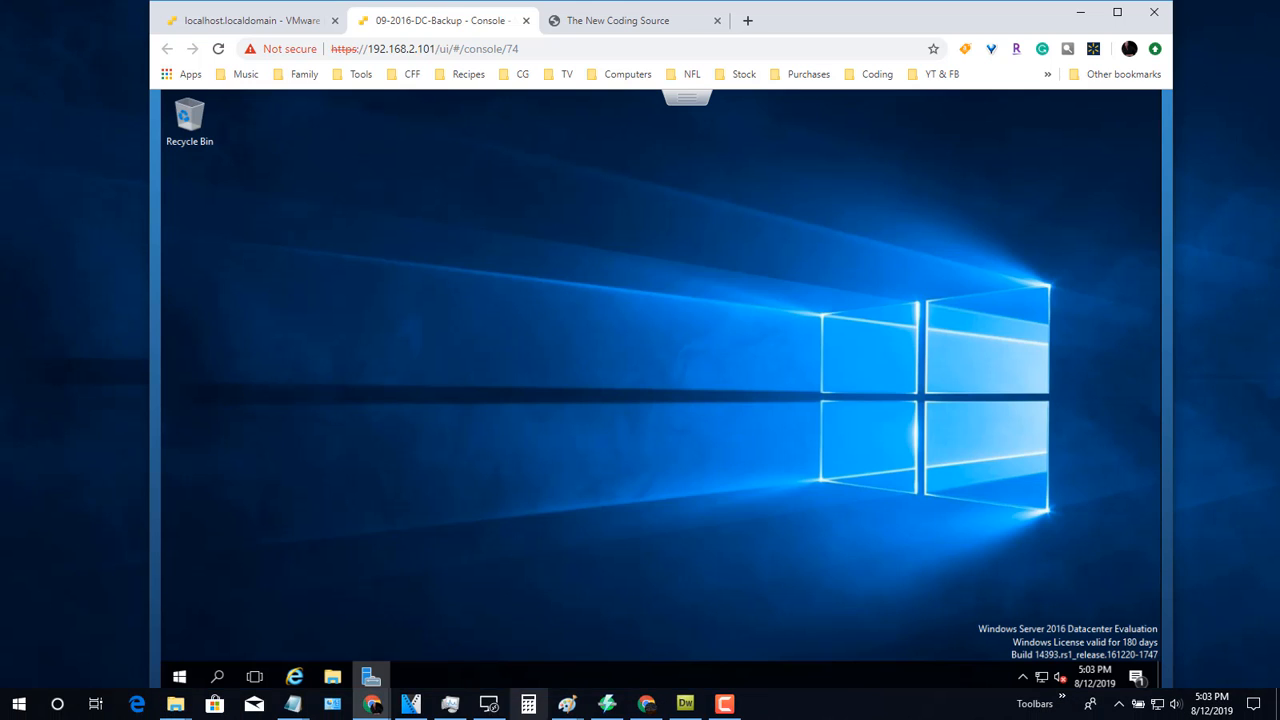
# Step: Return to the ESXi host's virtual machine list and launch Remote Desktop from the host taskbar
pyautogui.click(268, 22)
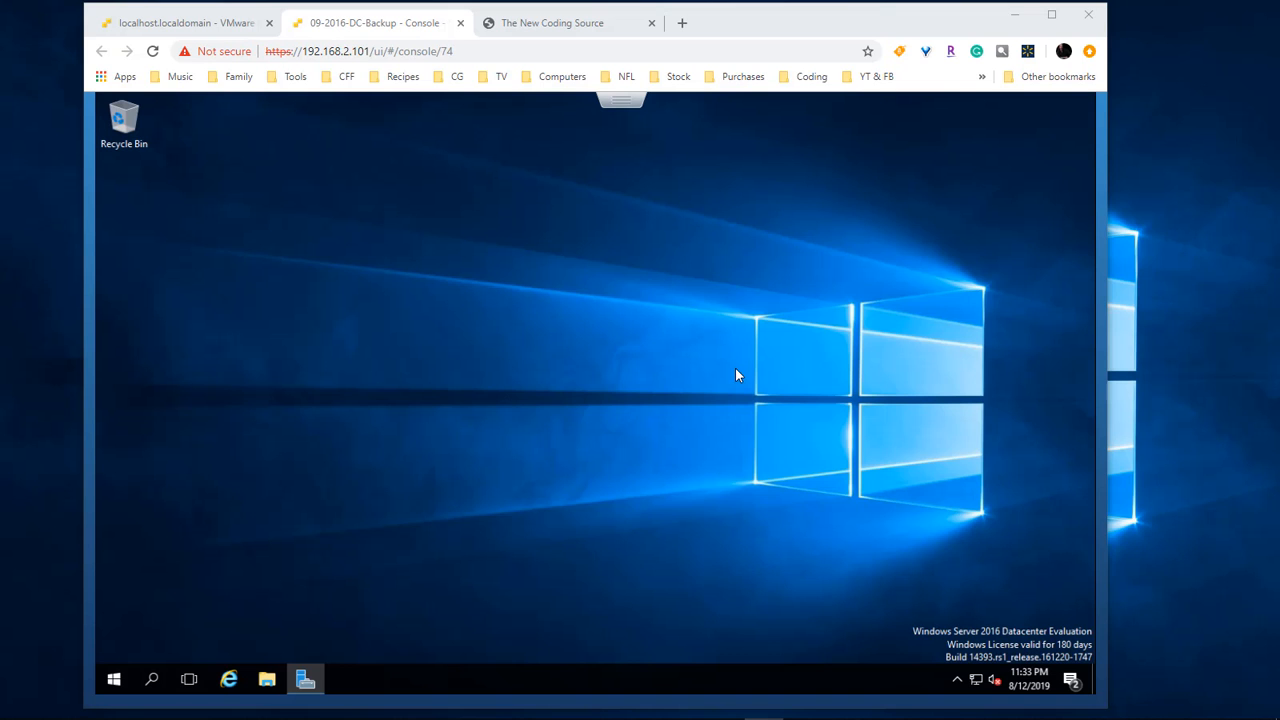
pyautogui.moveTo(537, 712)
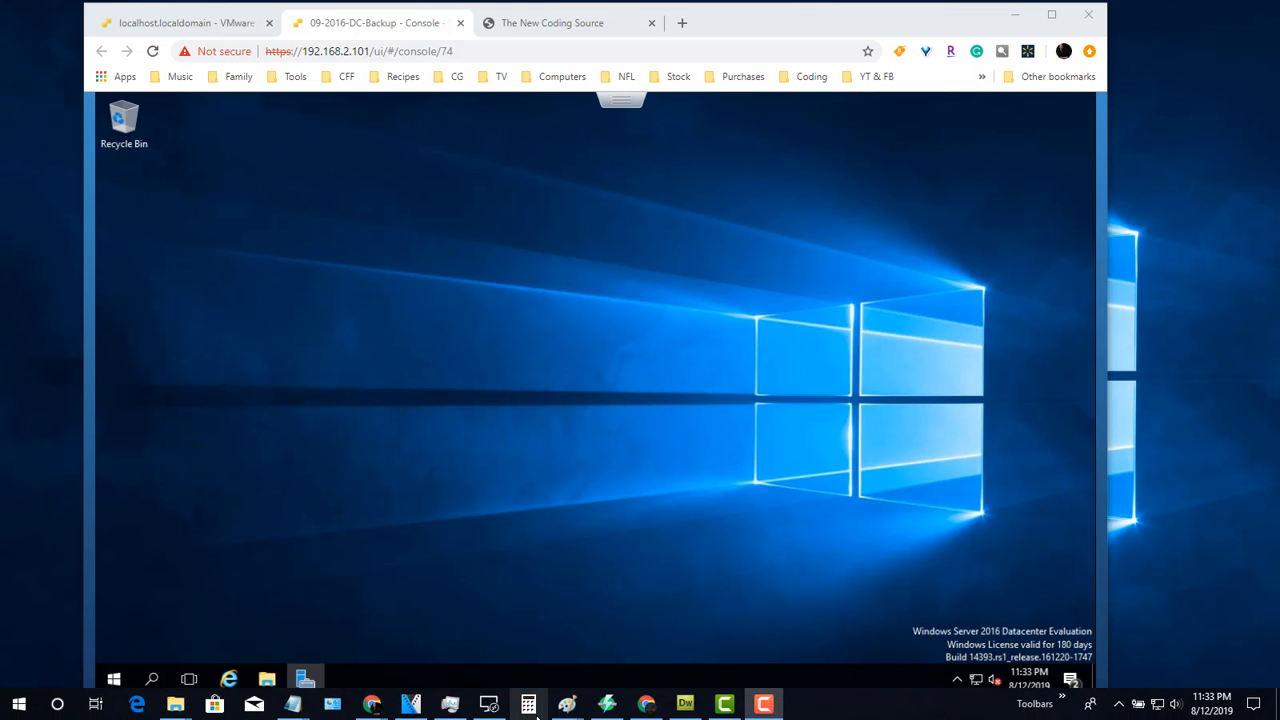
pyautogui.moveTo(496, 711)
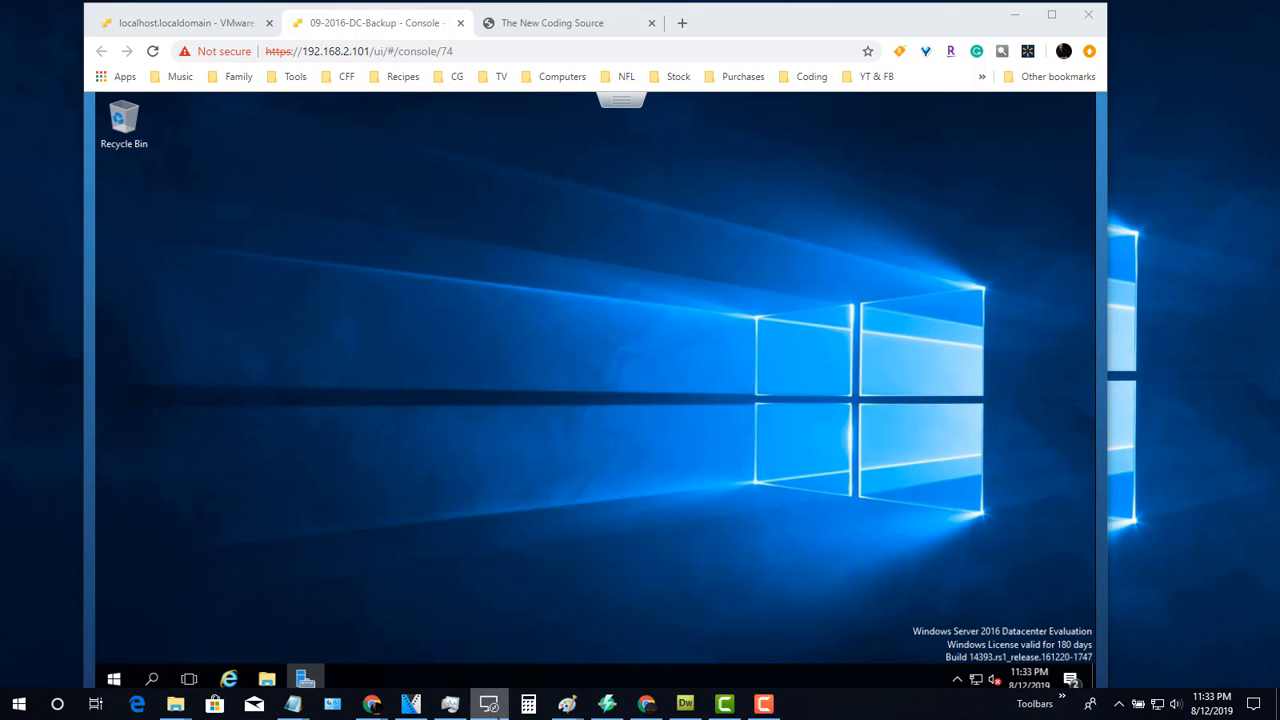
pyautogui.click(496, 708)
# Step: Scroll down to the WEB FARM group and connect to the ARR-01 server
pyautogui.scroll(-2, 875, 298)
pyautogui.scroll(-2, 875, 307)
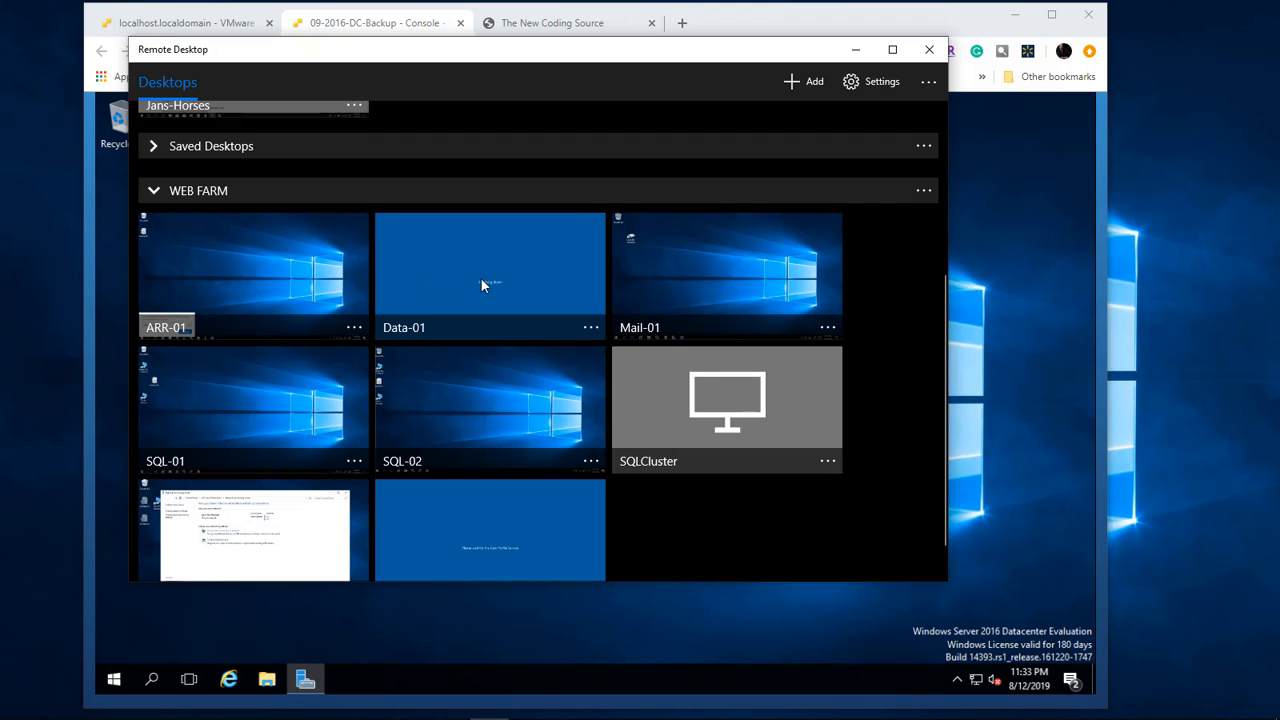
pyautogui.scroll(-1, 390, 470)
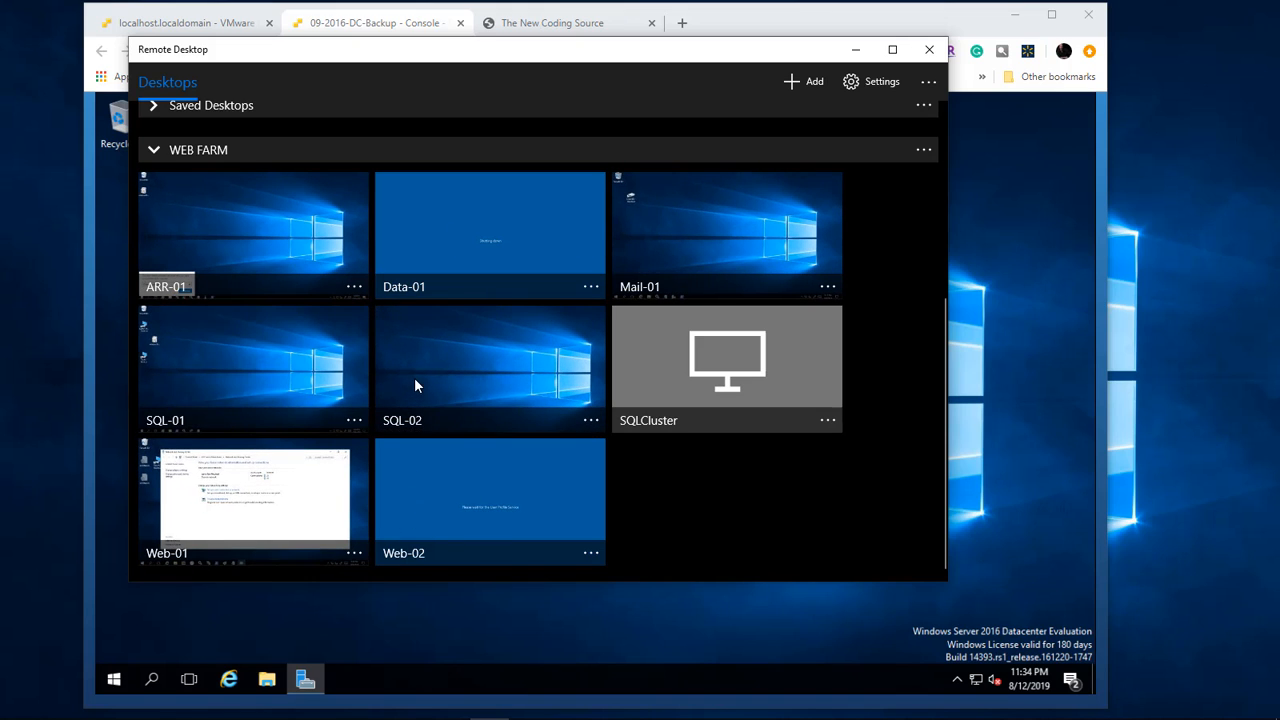
pyautogui.click(276, 250)
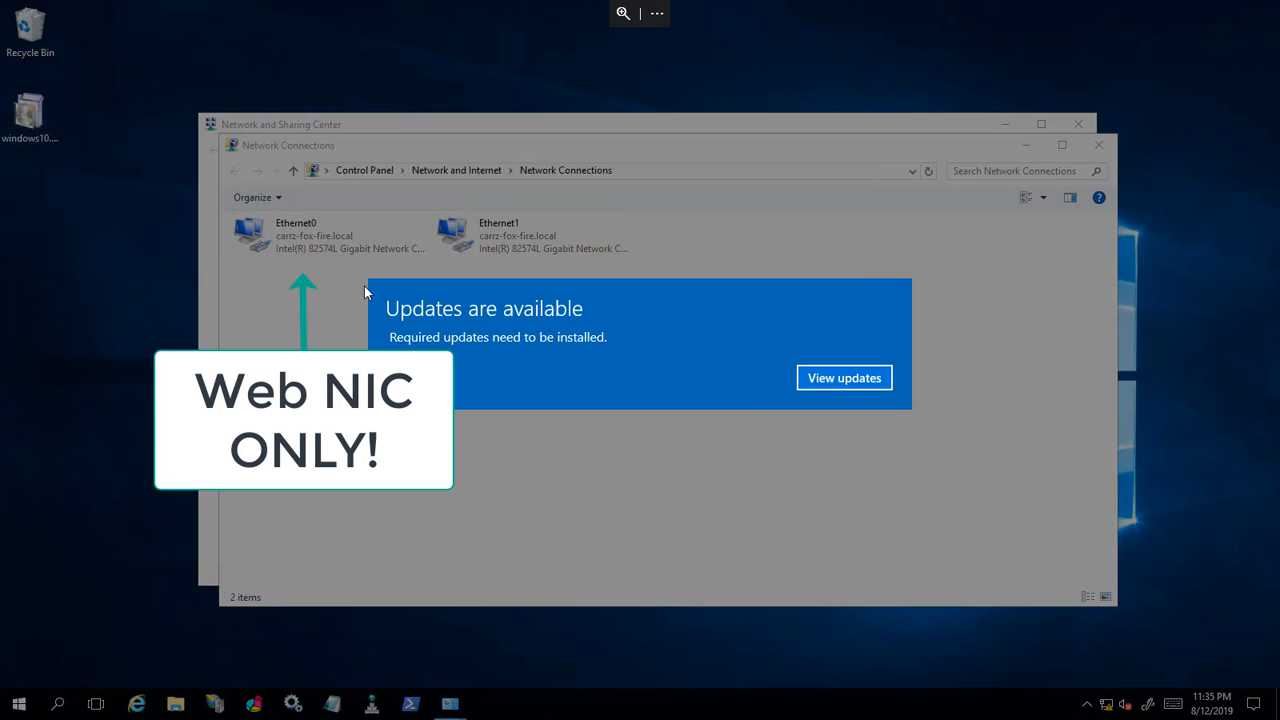
# Step: In Ethernet1's advanced DNS settings, add 192.168.2.89 and move it above 192.168.2.21
pyautogui.click(844, 378)
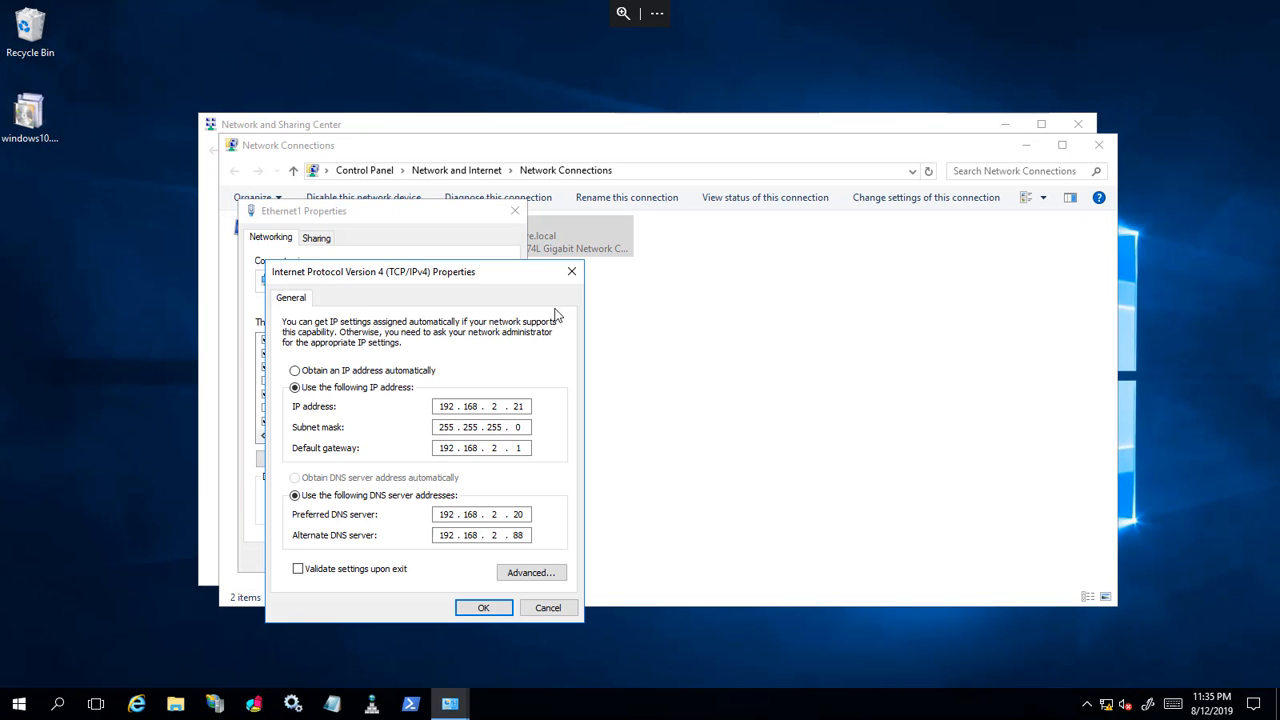
pyautogui.click(531, 574)
pyautogui.click(358, 311)
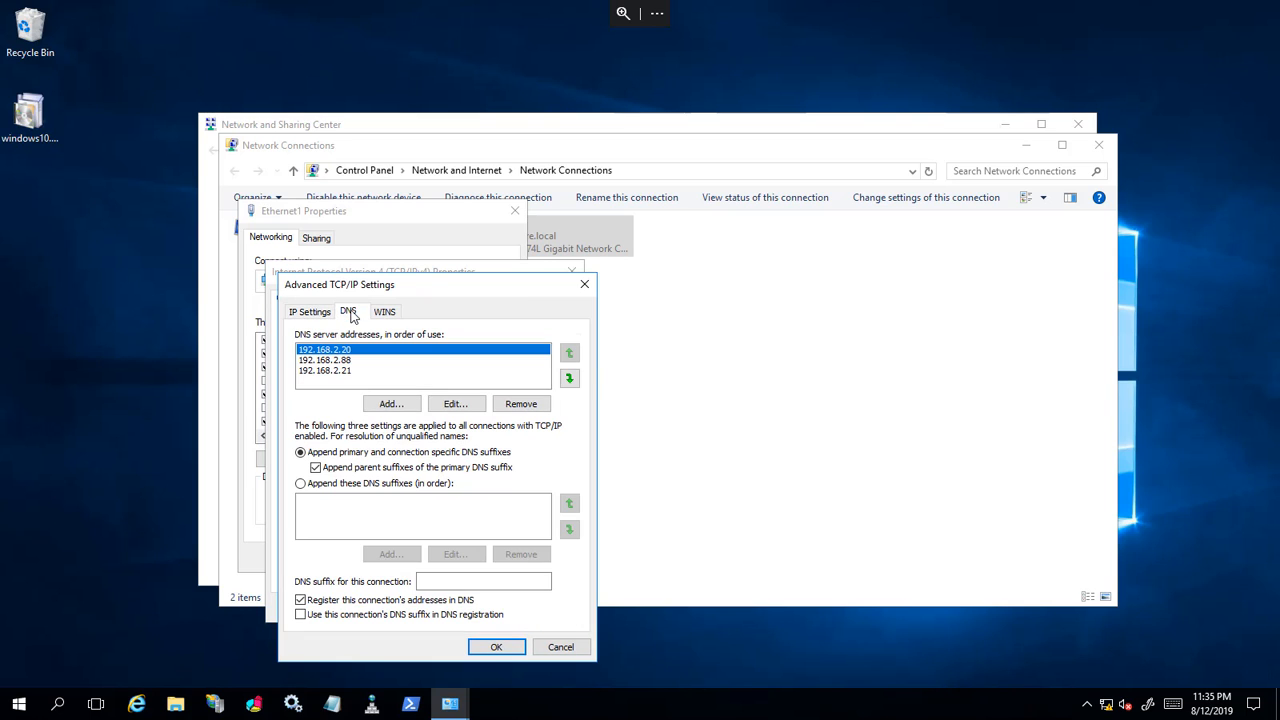
pyautogui.click(391, 404)
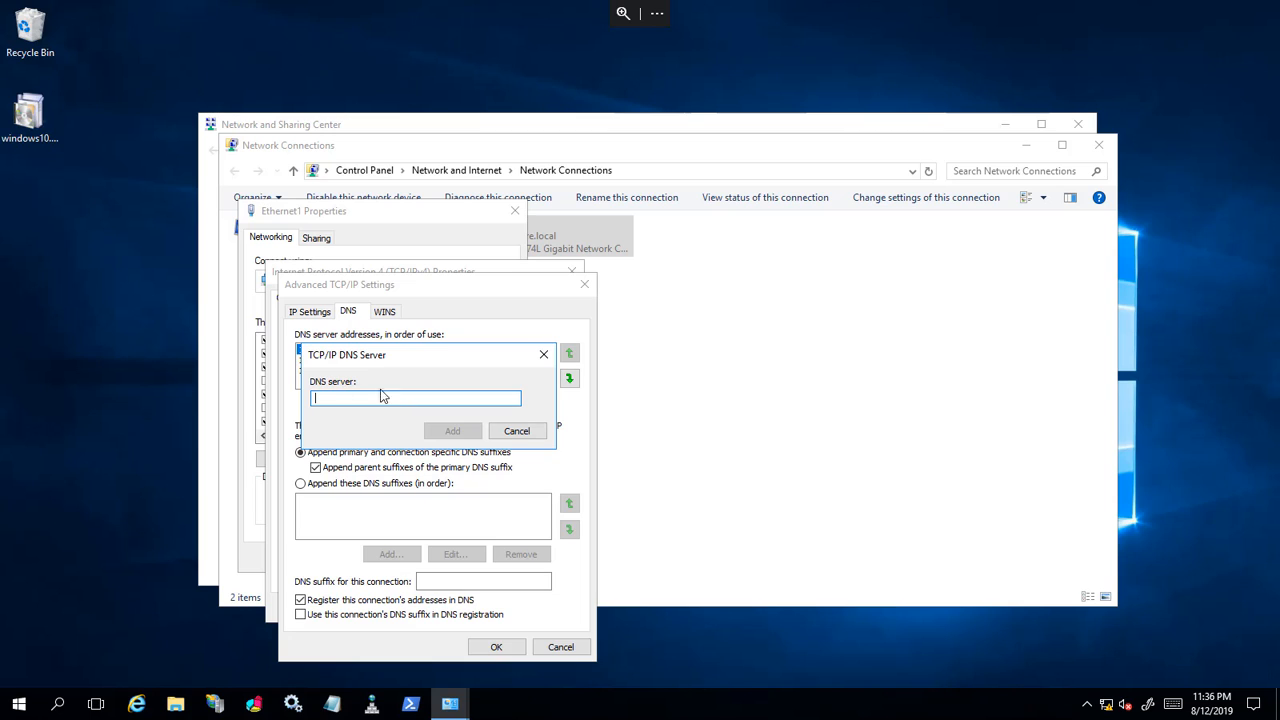
pyautogui.moveTo(400, 353); pyautogui.dragTo(397, 400)
pyautogui.write('192.168.2.89')
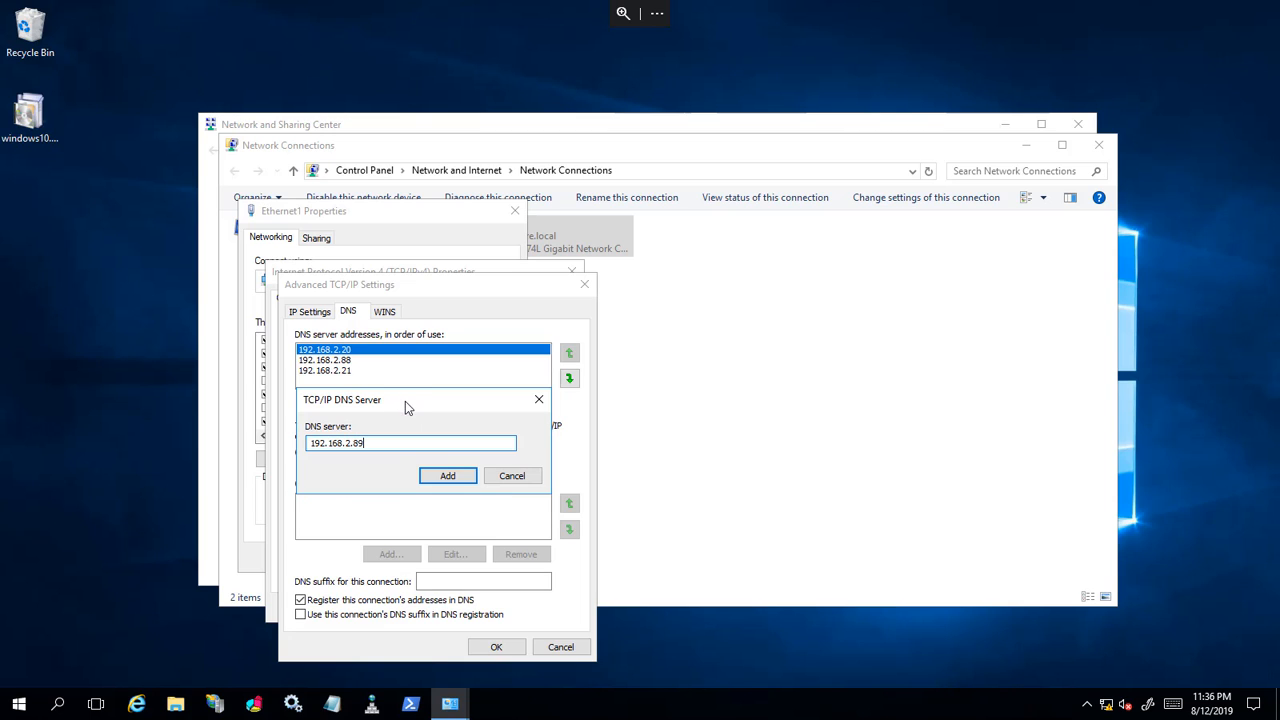
pyautogui.click(448, 477)
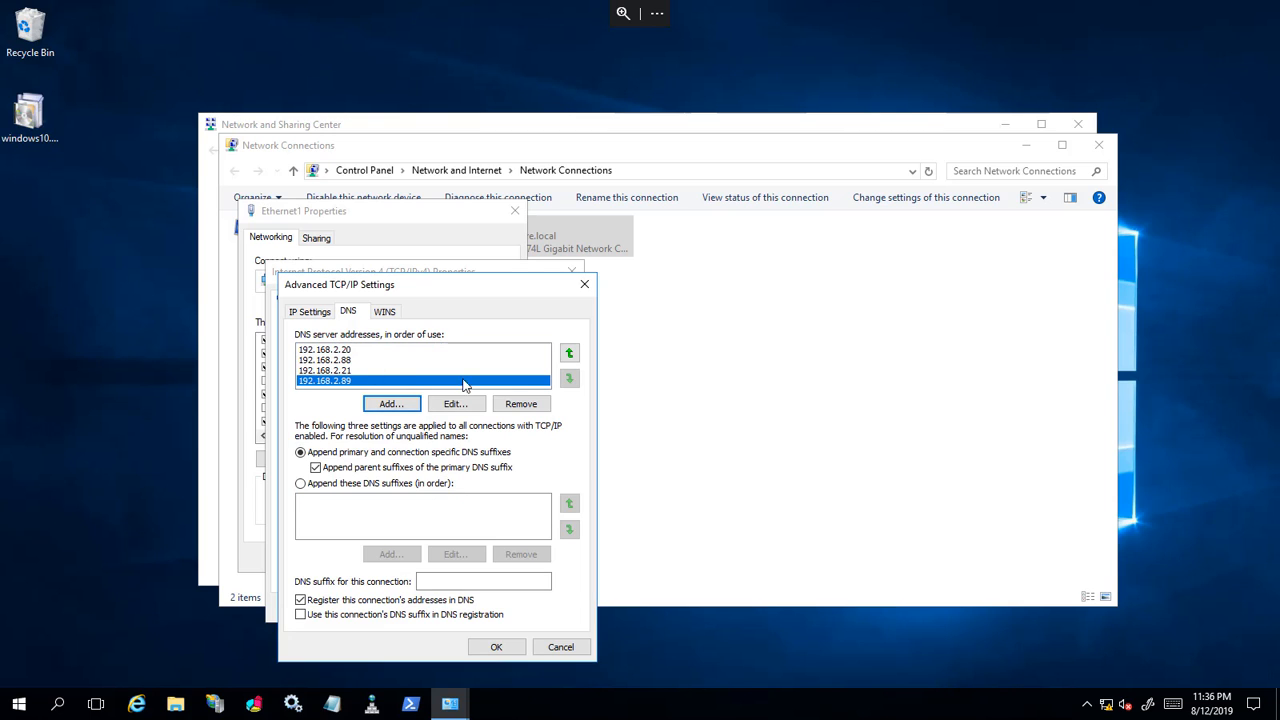
pyautogui.click(569, 352)
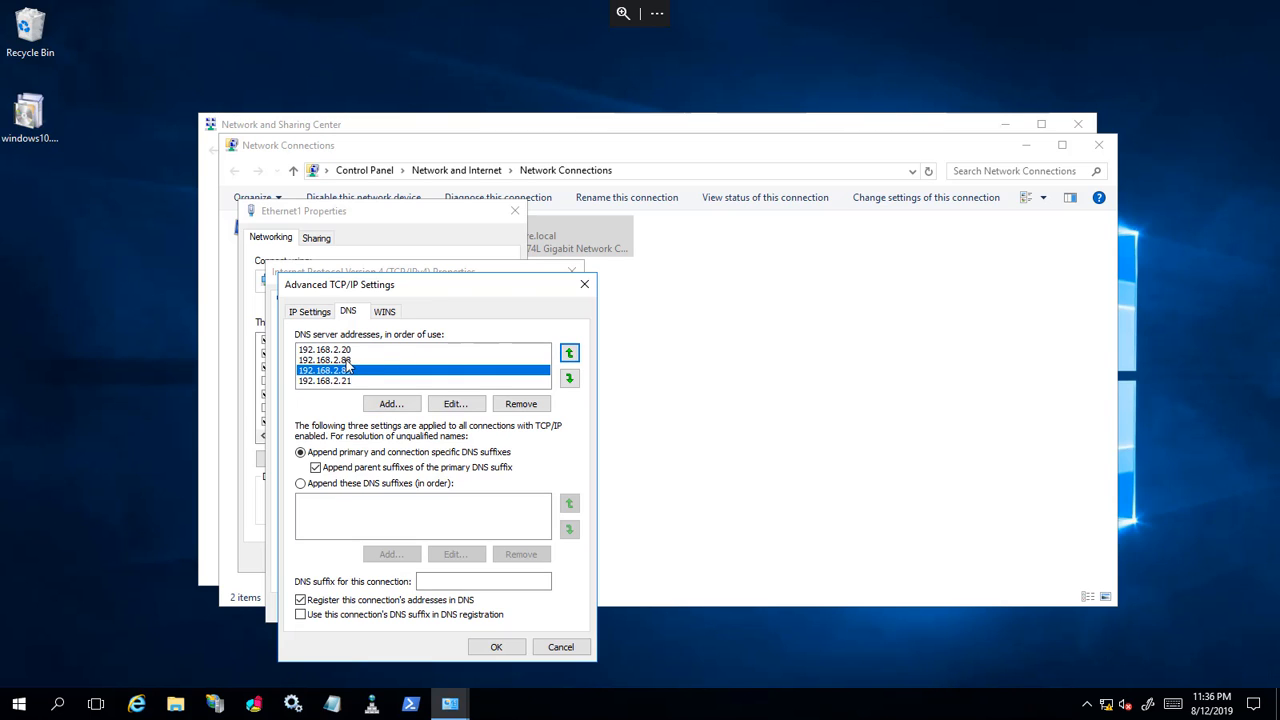
# Step: Save the new DNS settings, accepting the multiple-gateway warning and closing Ethernet1's properties
pyautogui.click(503, 648)
pyautogui.click(483, 607)
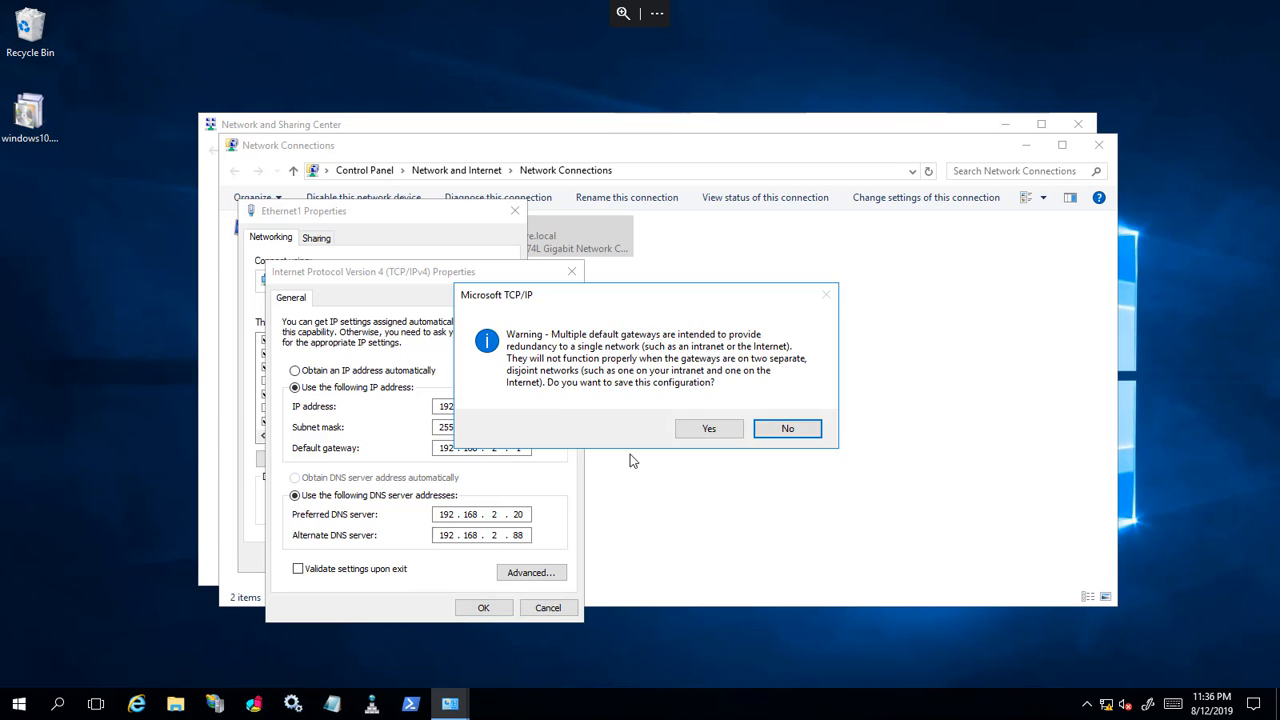
pyautogui.click(714, 427)
pyautogui.click(430, 560)
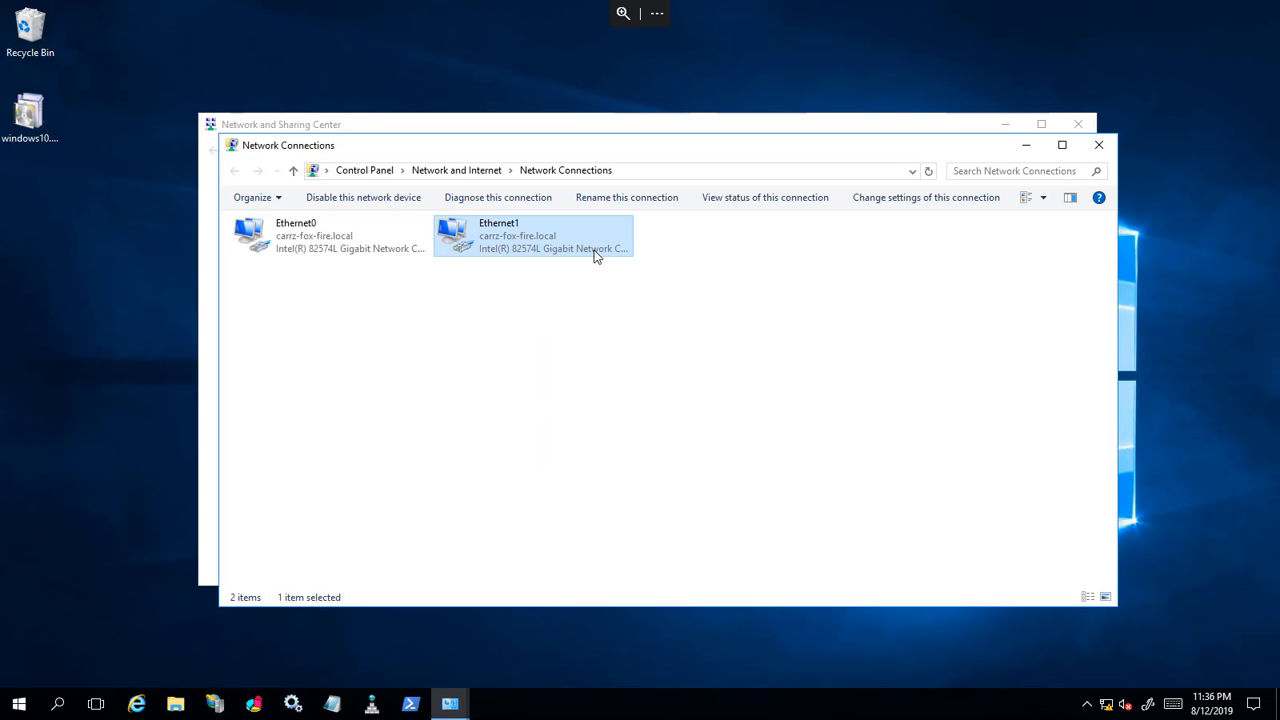
# Step: Reopen Ethernet1's properties to review its IPv4 DNS settings
pyautogui.rightClick(524, 242)
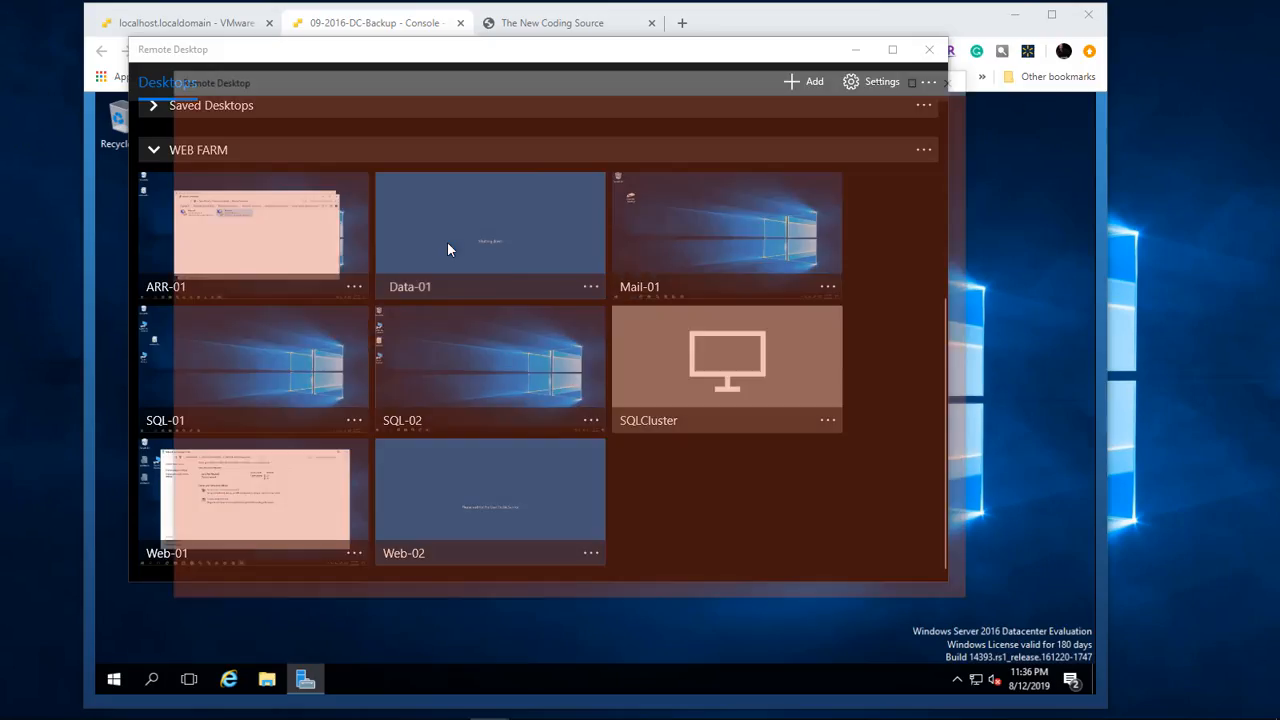
pyautogui.click(447, 241)
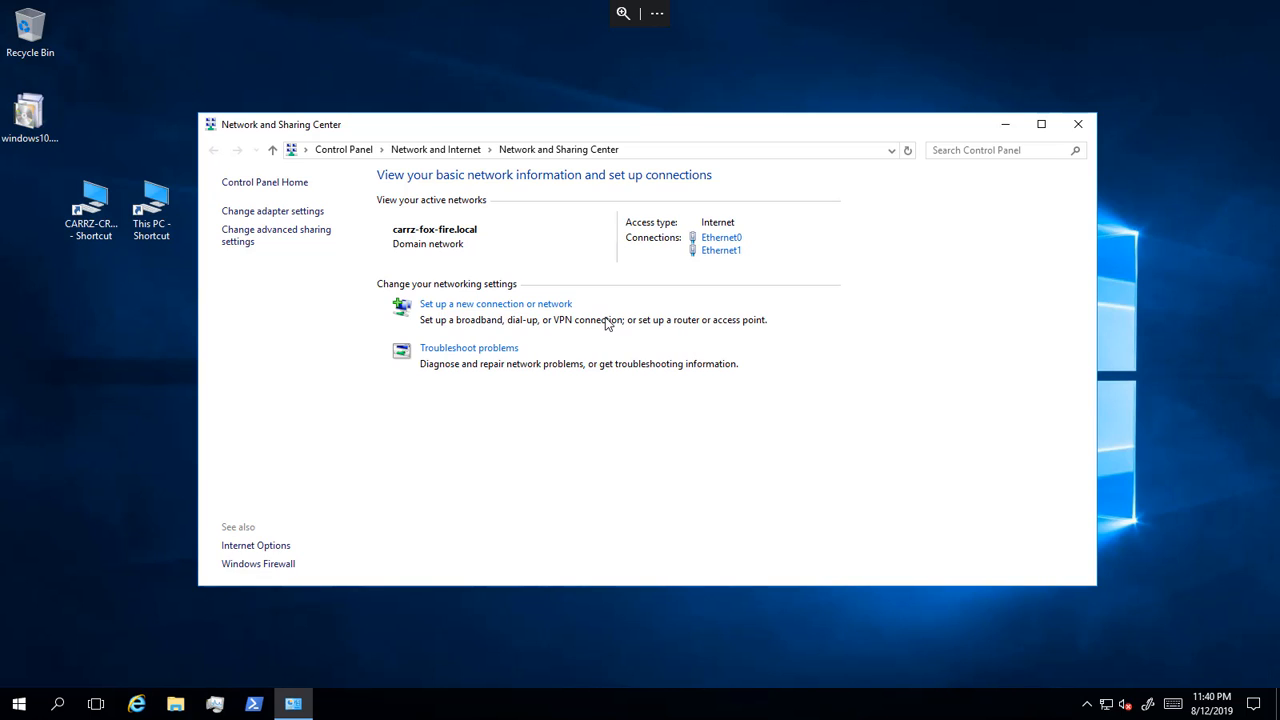
# Step: Open Ethernet0's advanced TCP/IP DNS settings and begin adding 192.168.2.89 as a DNS server
pyautogui.click(274, 212)
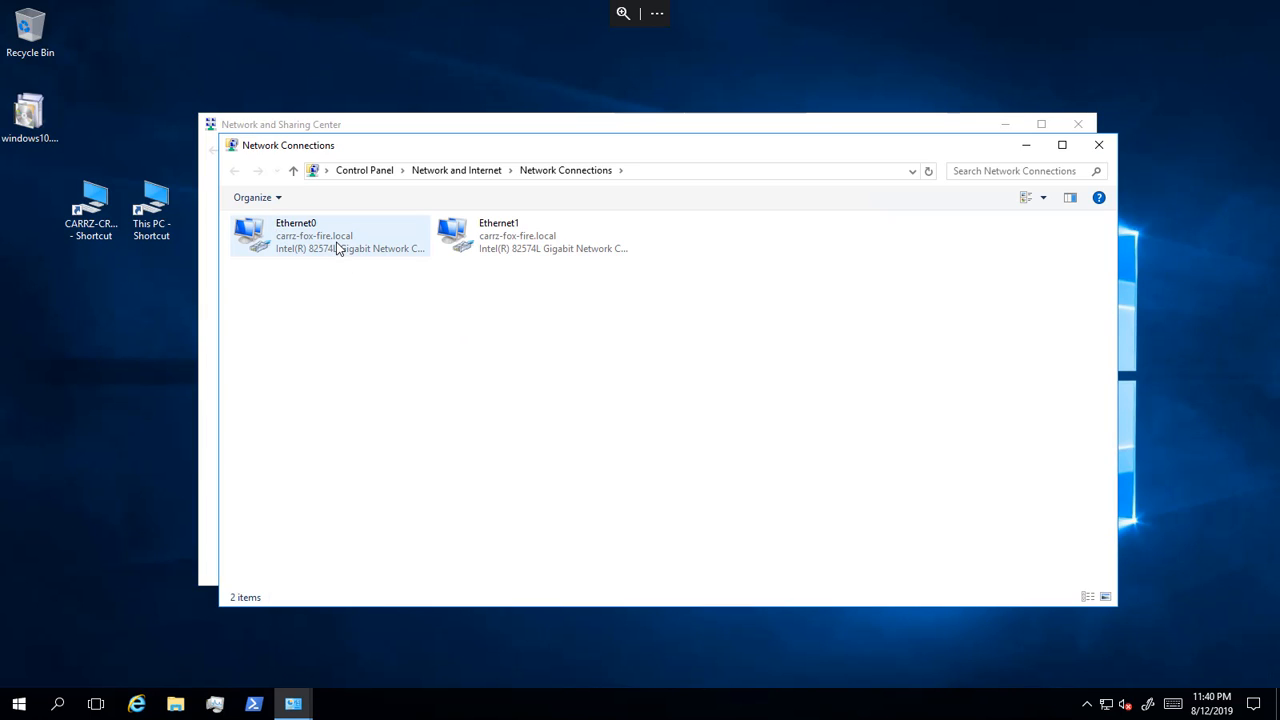
pyautogui.click(338, 248)
pyautogui.rightClick(338, 248)
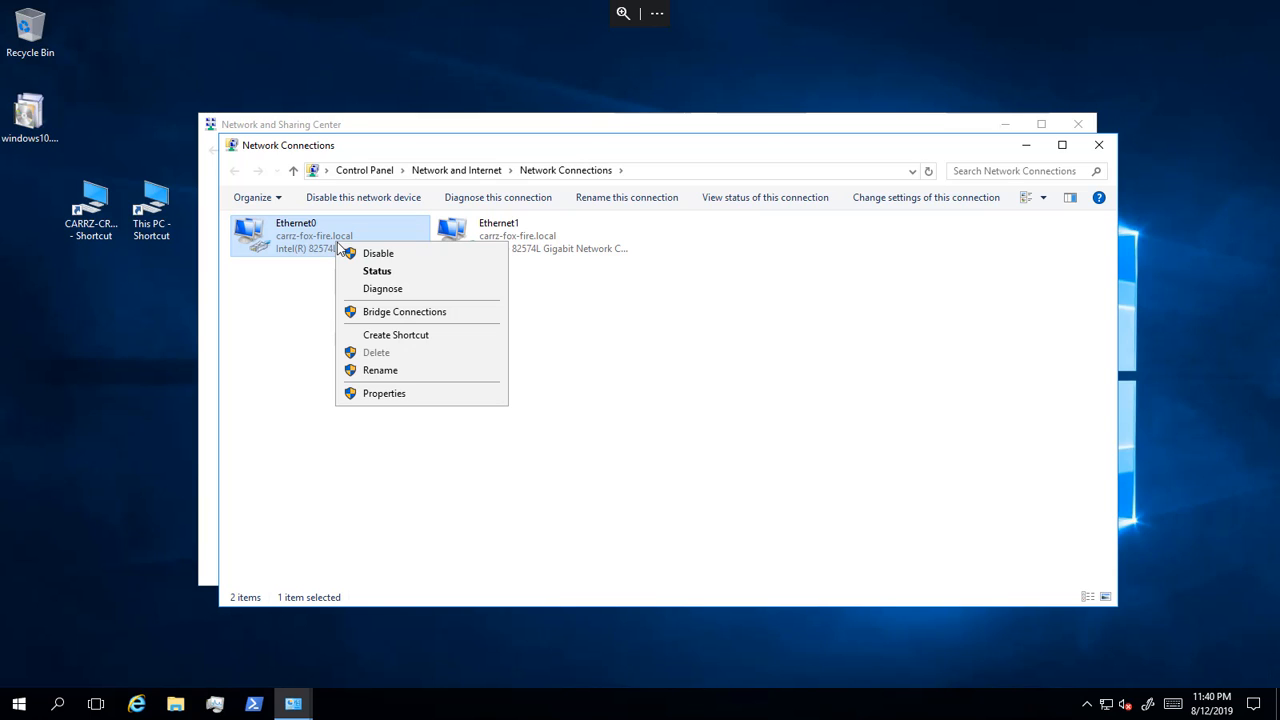
pyautogui.click(392, 394)
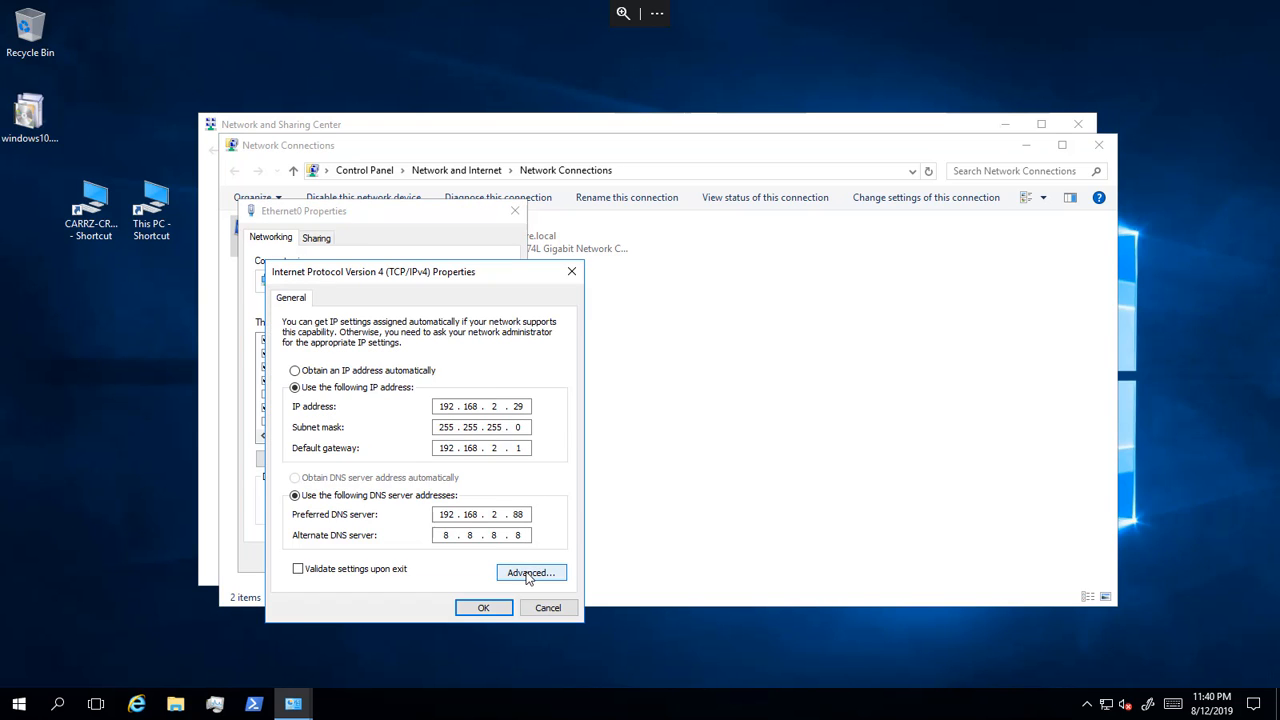
pyautogui.click(528, 573)
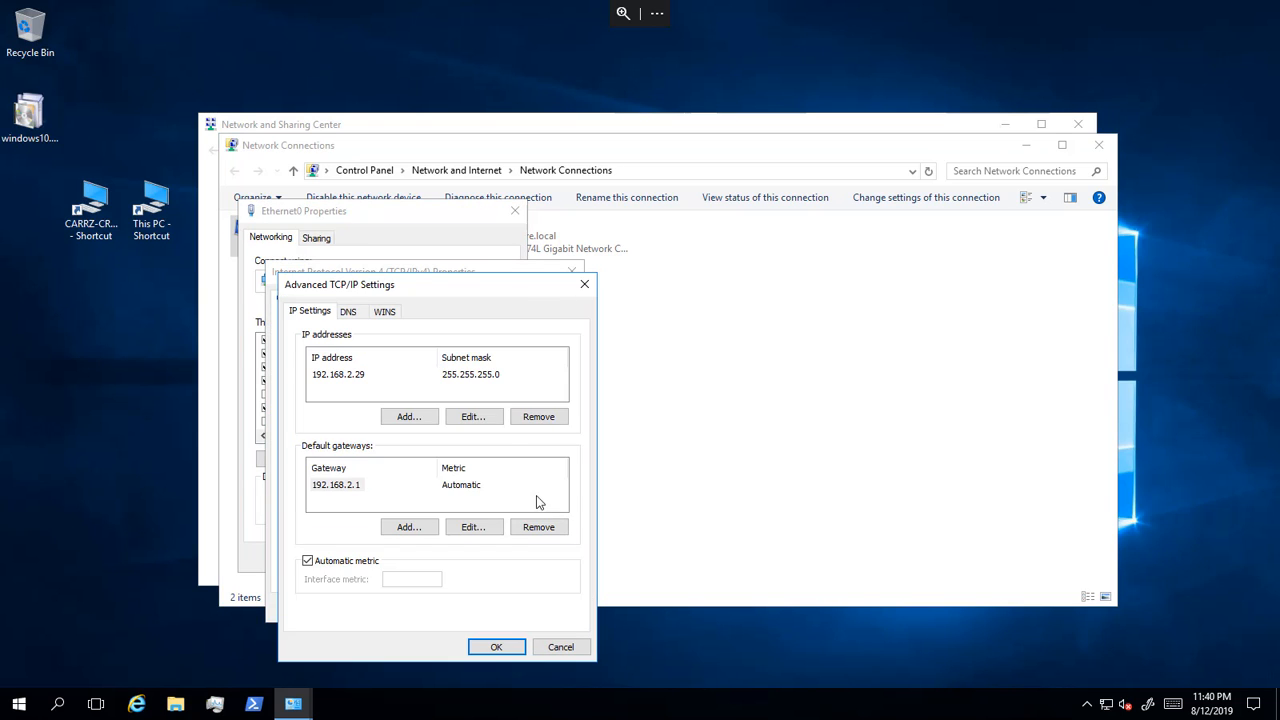
pyautogui.click(347, 312)
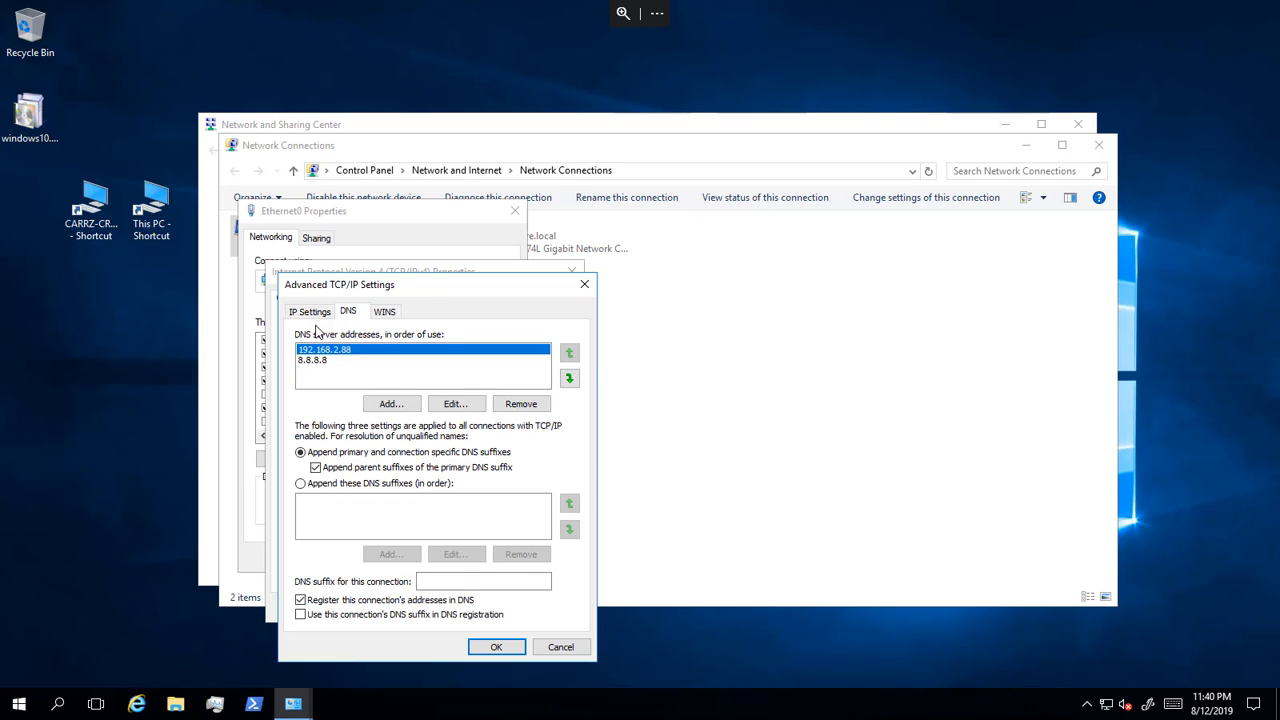
pyautogui.click(391, 403)
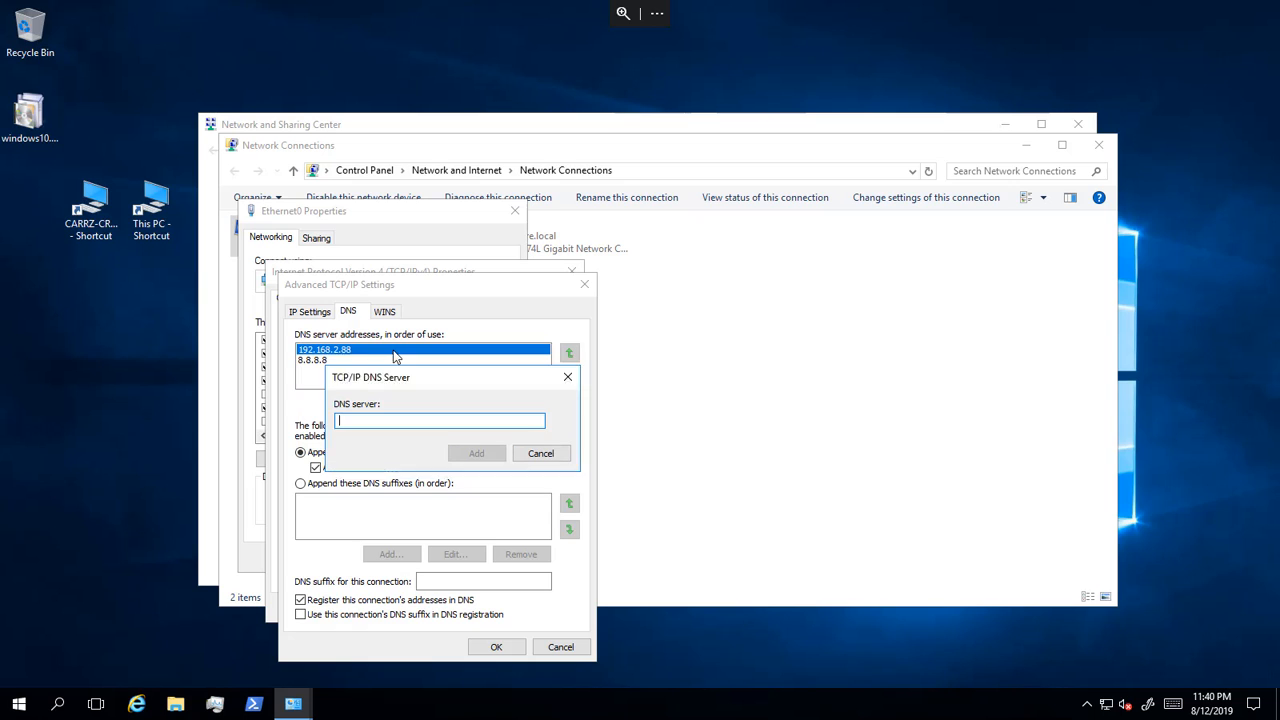
pyautogui.moveTo(382, 358); pyautogui.dragTo(406, 380)
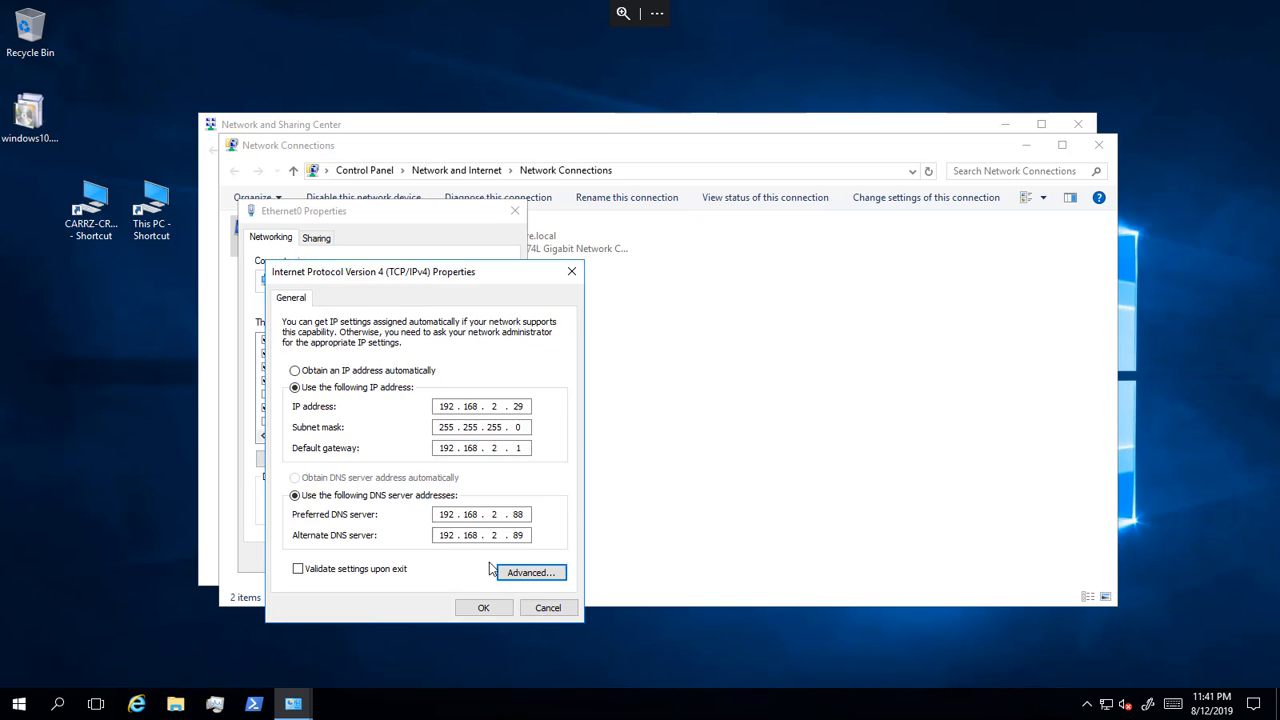
# Step: Apply the 192.168.2.88/192.168.2.89 DNS settings, accept the multiple-gateway warning, and close both adapters' properties
pyautogui.click(483, 607)
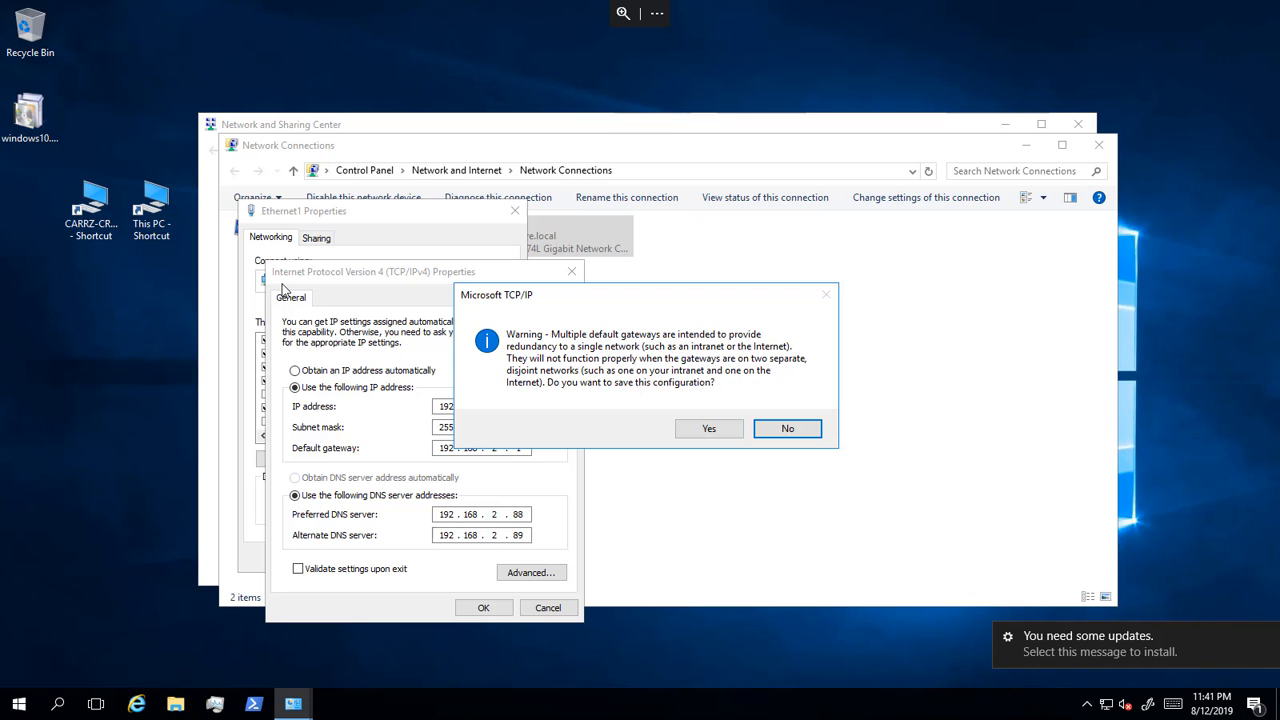
pyautogui.click(709, 428)
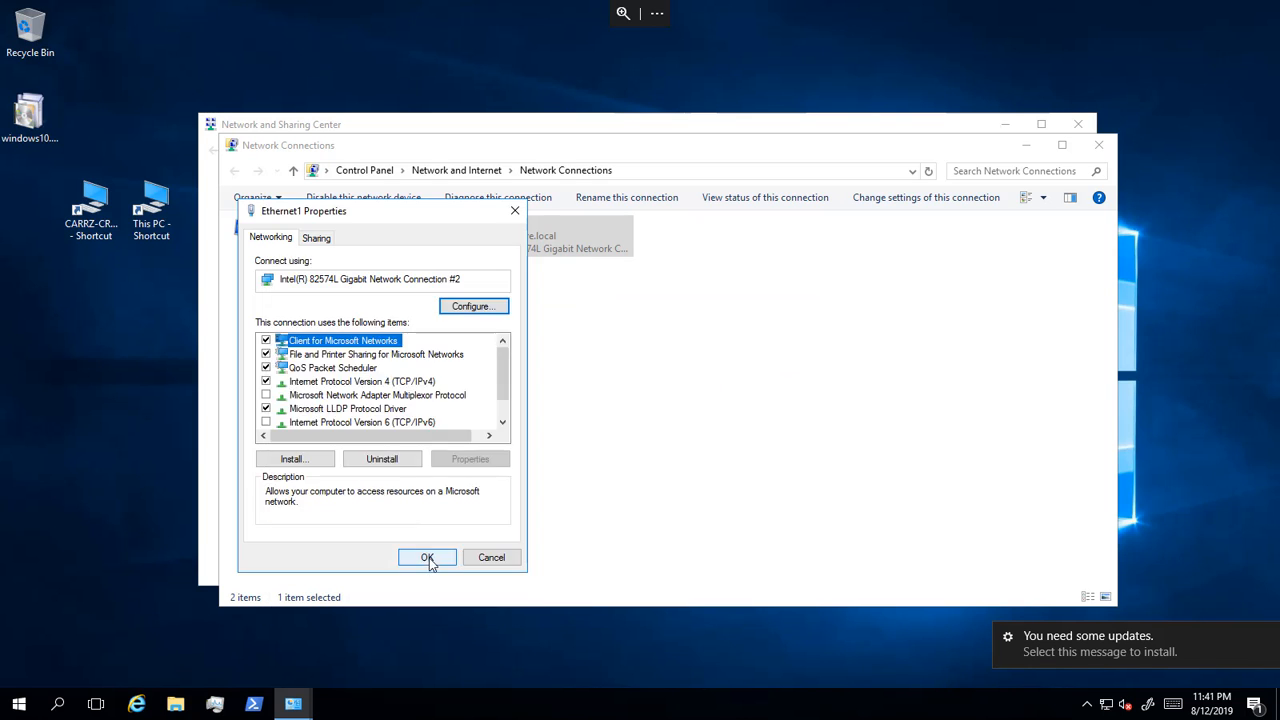
pyautogui.click(427, 557)
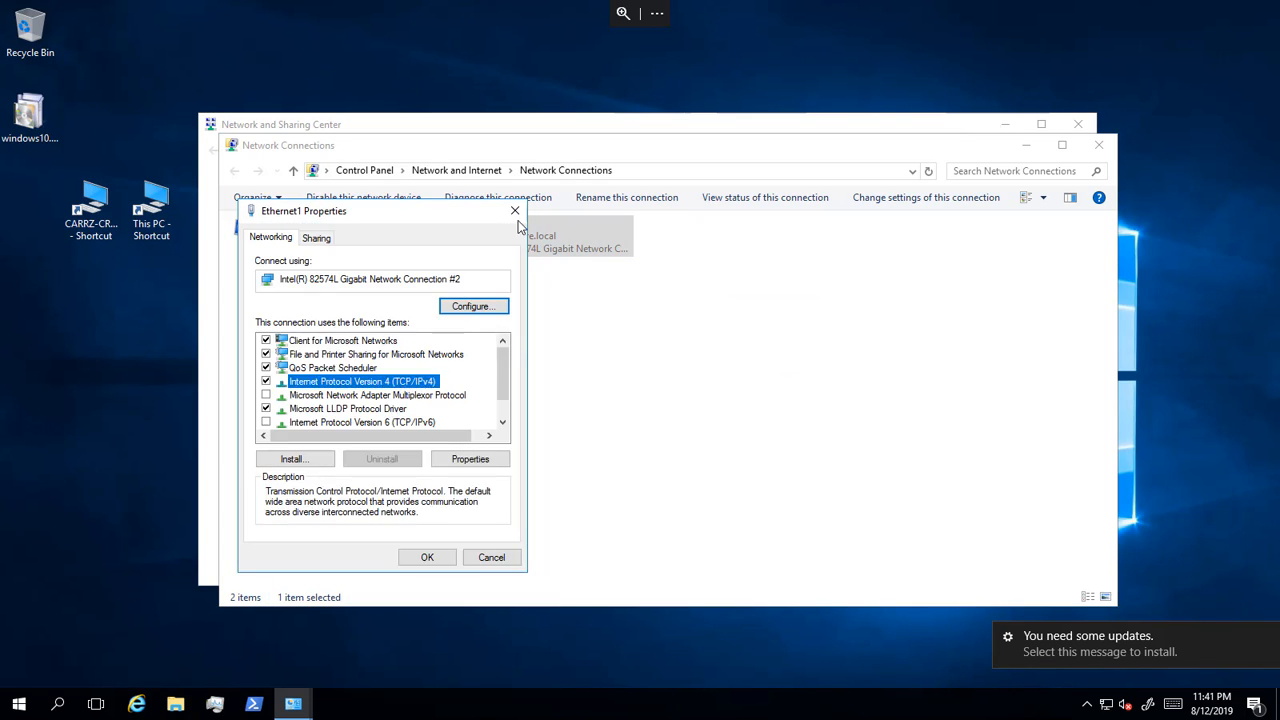
pyautogui.click(515, 212)
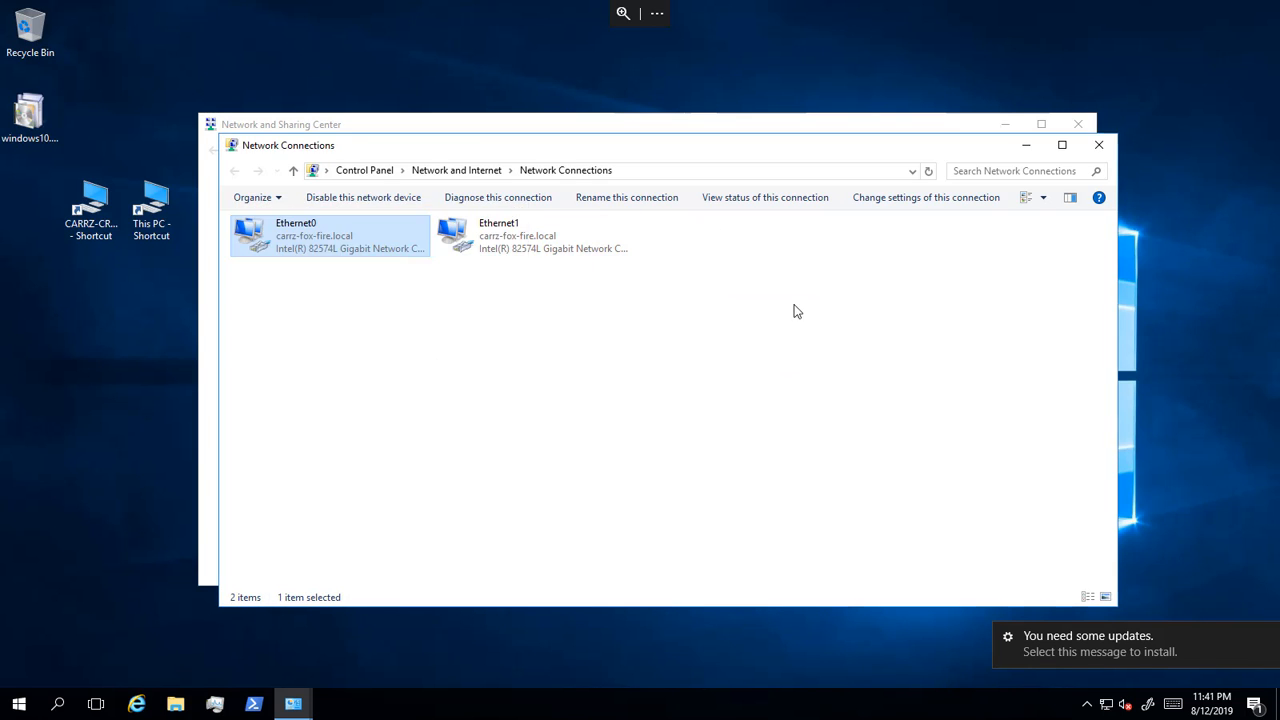